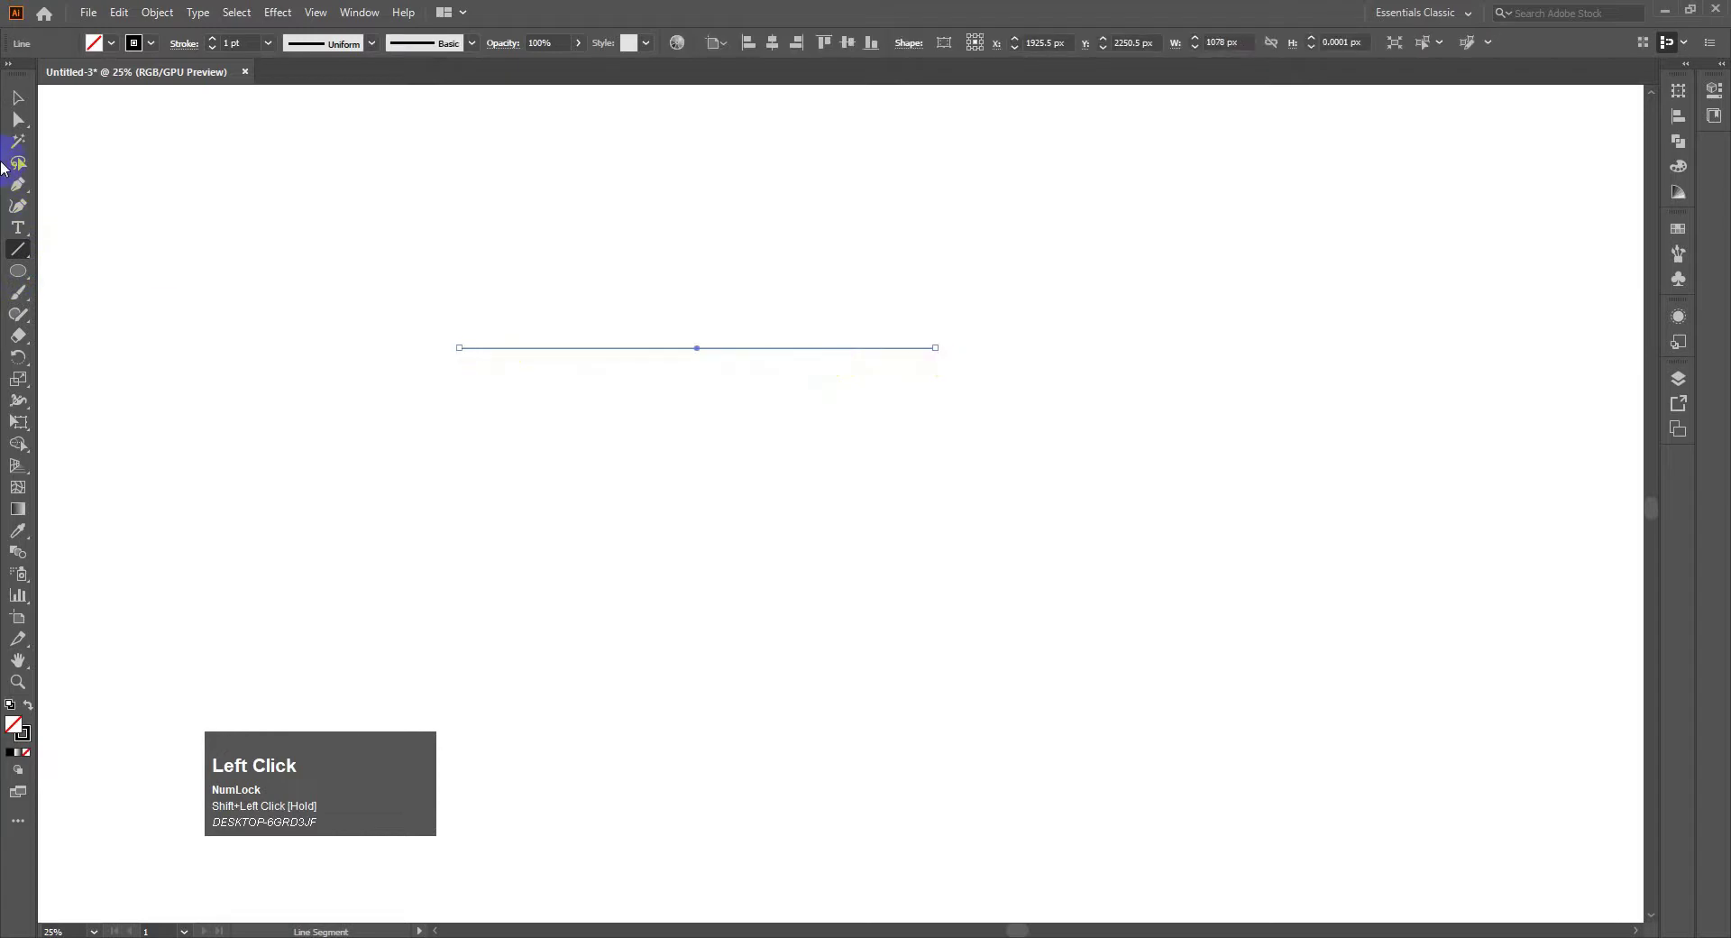
# Step: Duplicate the horizontal line downward to build a stack of six parallel lines, repeating the last copy for the bottom pair
pyautogui.click(14, 100)
pyautogui.moveTo(764, 347); pyautogui.dragTo(765, 395)
pyautogui.moveTo(701, 309); pyautogui.dragTo(736, 511)
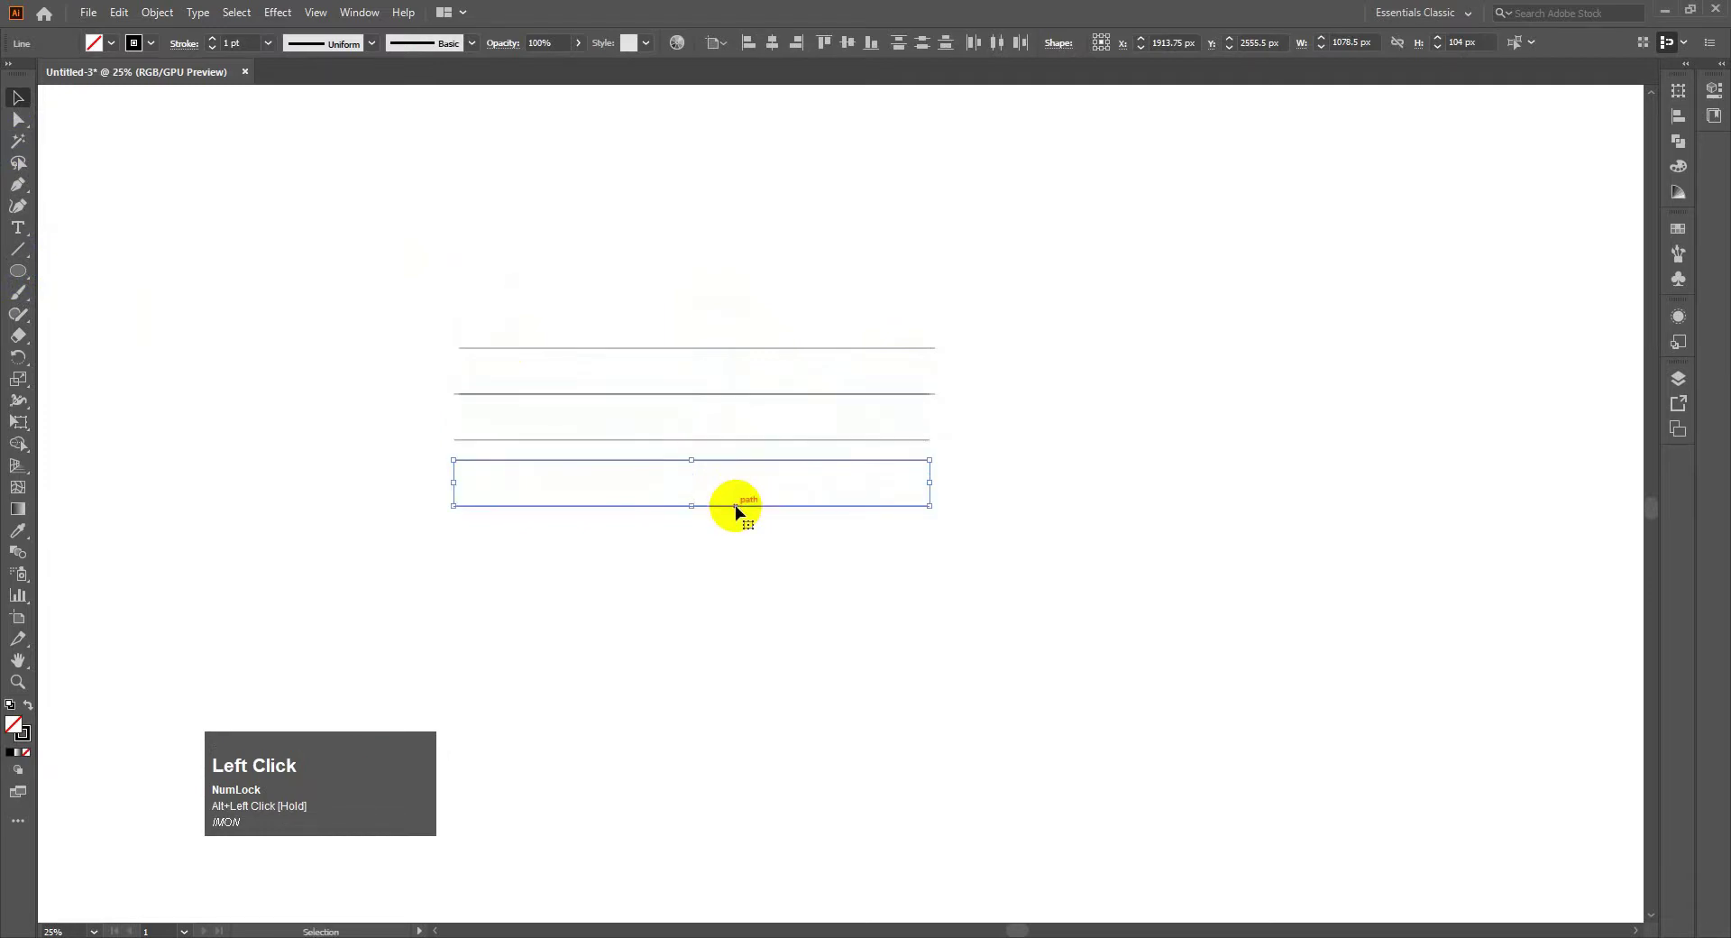
pyautogui.hotkey('ctrl', 'd')
pyautogui.click(705, 585)
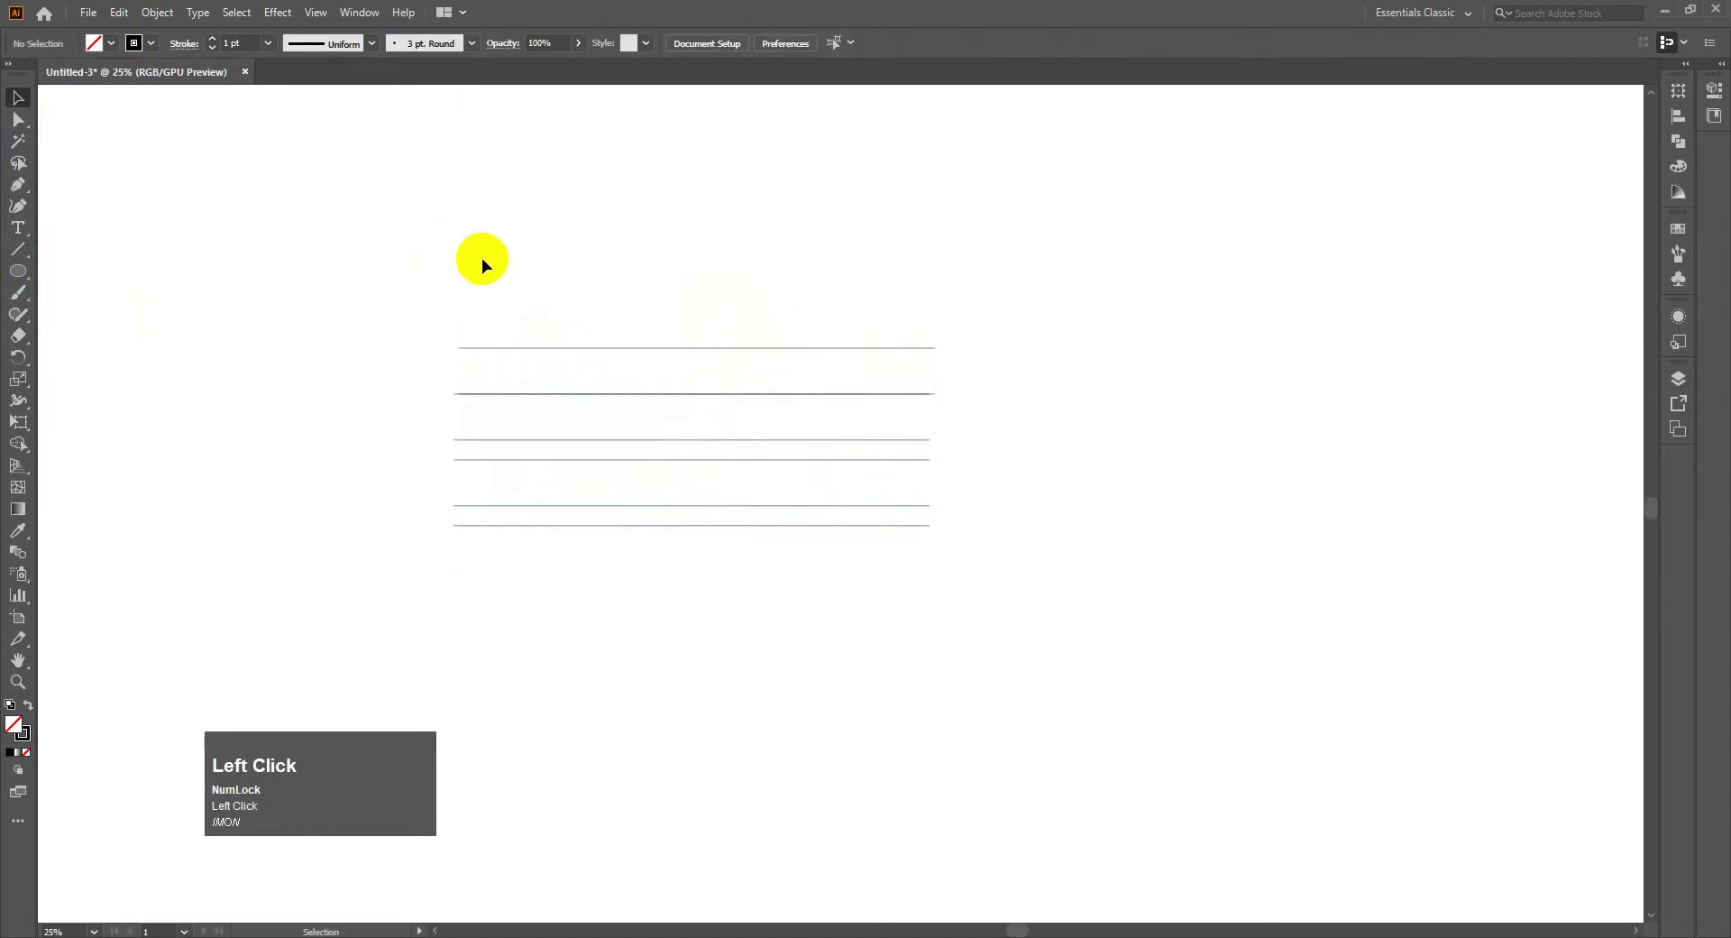
# Step: Duplicate the top two horizontal lines and rotate the copied pair into a steep diagonal
pyautogui.click(514, 393)
pyautogui.moveTo(478, 321); pyautogui.dragTo(722, 417)
pyautogui.click(631, 274)
pyautogui.click(647, 306)
pyautogui.click(189, 296)
pyautogui.moveTo(679, 263); pyautogui.dragTo(721, 371)
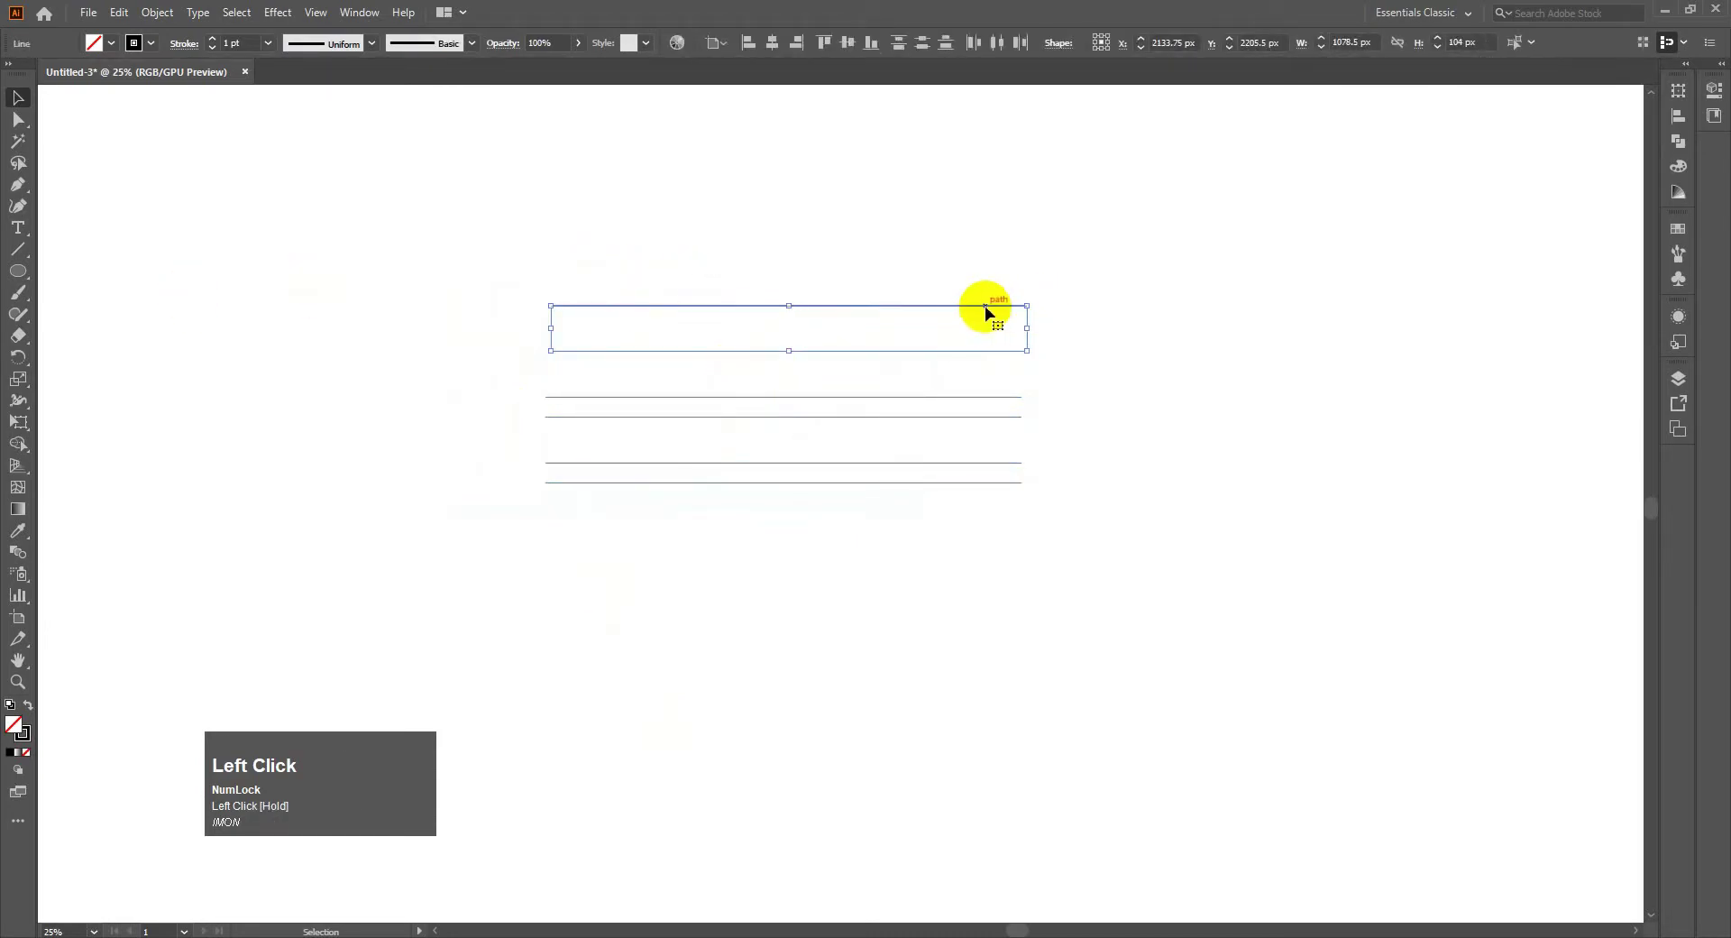
pyautogui.moveTo(986, 308); pyautogui.dragTo(920, 244)
pyautogui.press('space')
pyautogui.moveTo(971, 542); pyautogui.dragTo(968, 352)
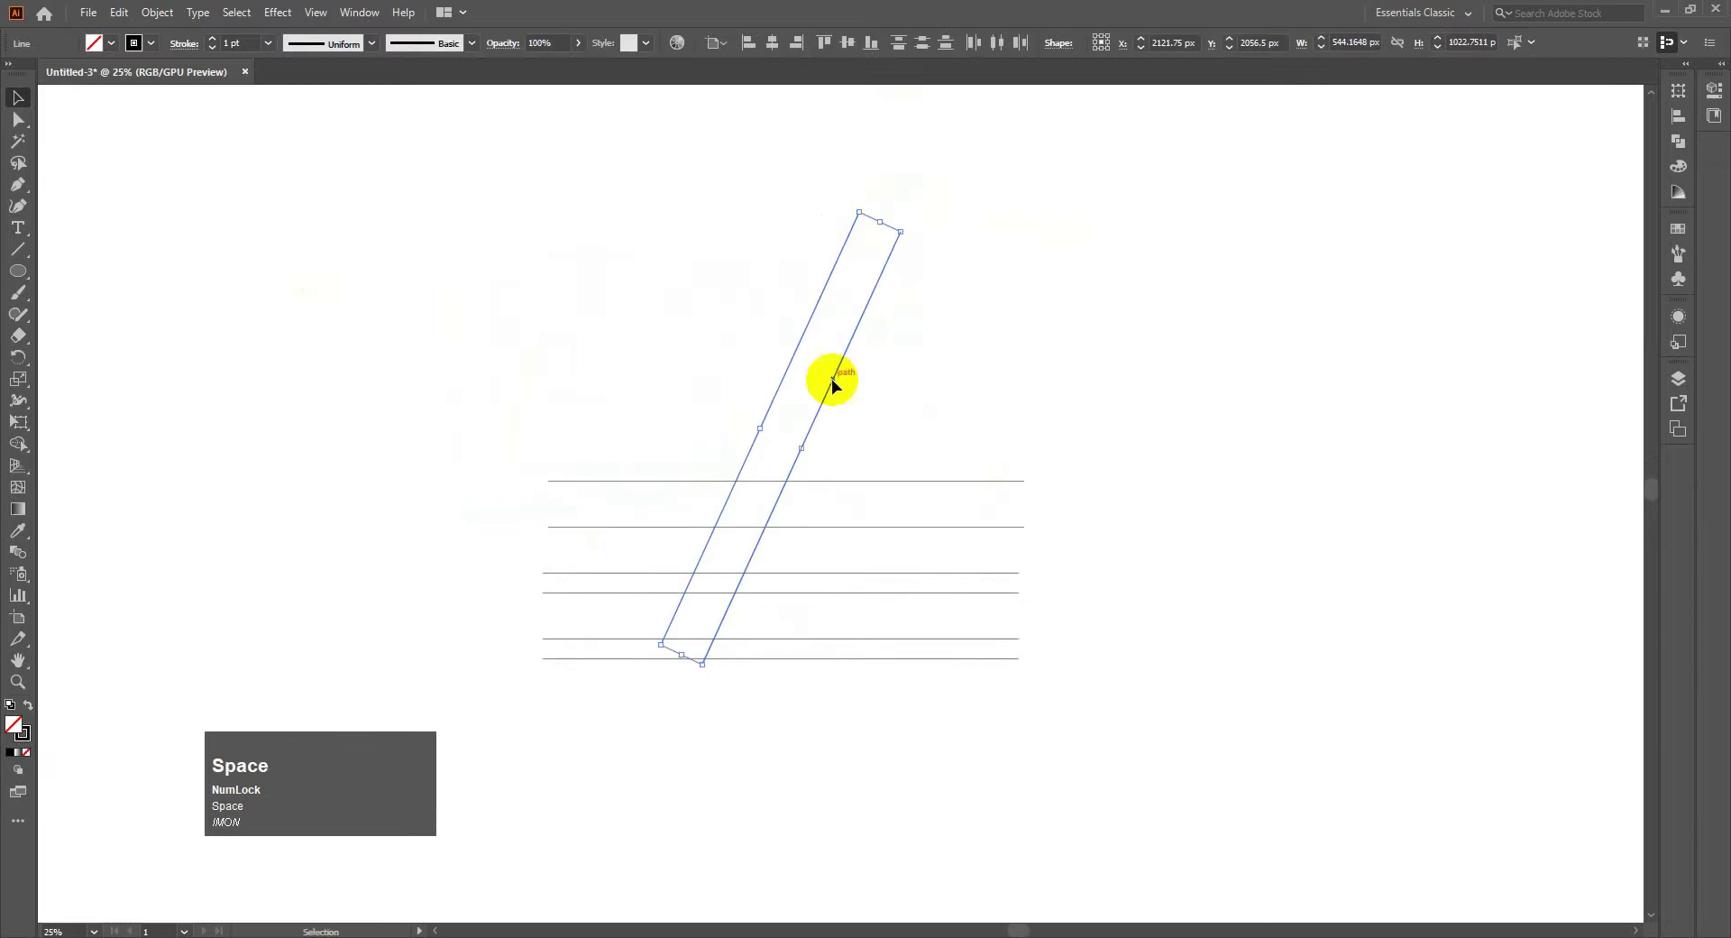
# Step: Move the diagonal pair across the left part of the horizontal lines and rotate it slightly steeper
pyautogui.moveTo(833, 392); pyautogui.dragTo(705, 573)
pyautogui.moveTo(872, 311); pyautogui.dragTo(674, 595)
pyautogui.press('space')
pyautogui.moveTo(868, 439); pyautogui.dragTo(832, 252)
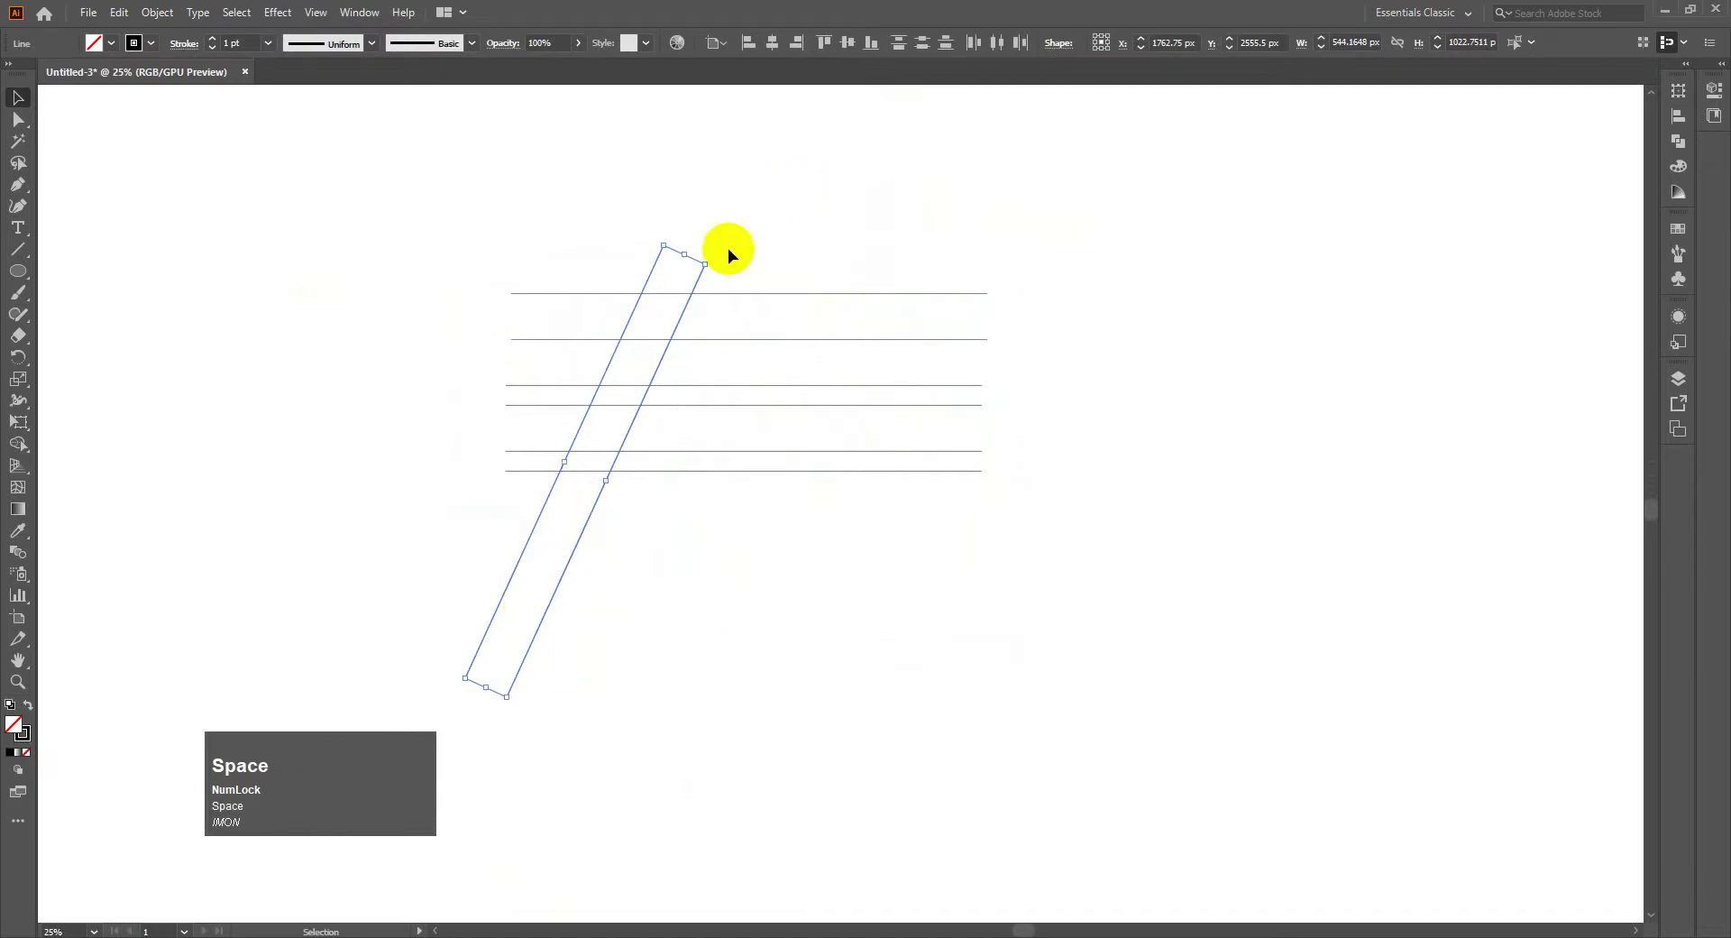
pyautogui.moveTo(707, 258); pyautogui.dragTo(692, 297)
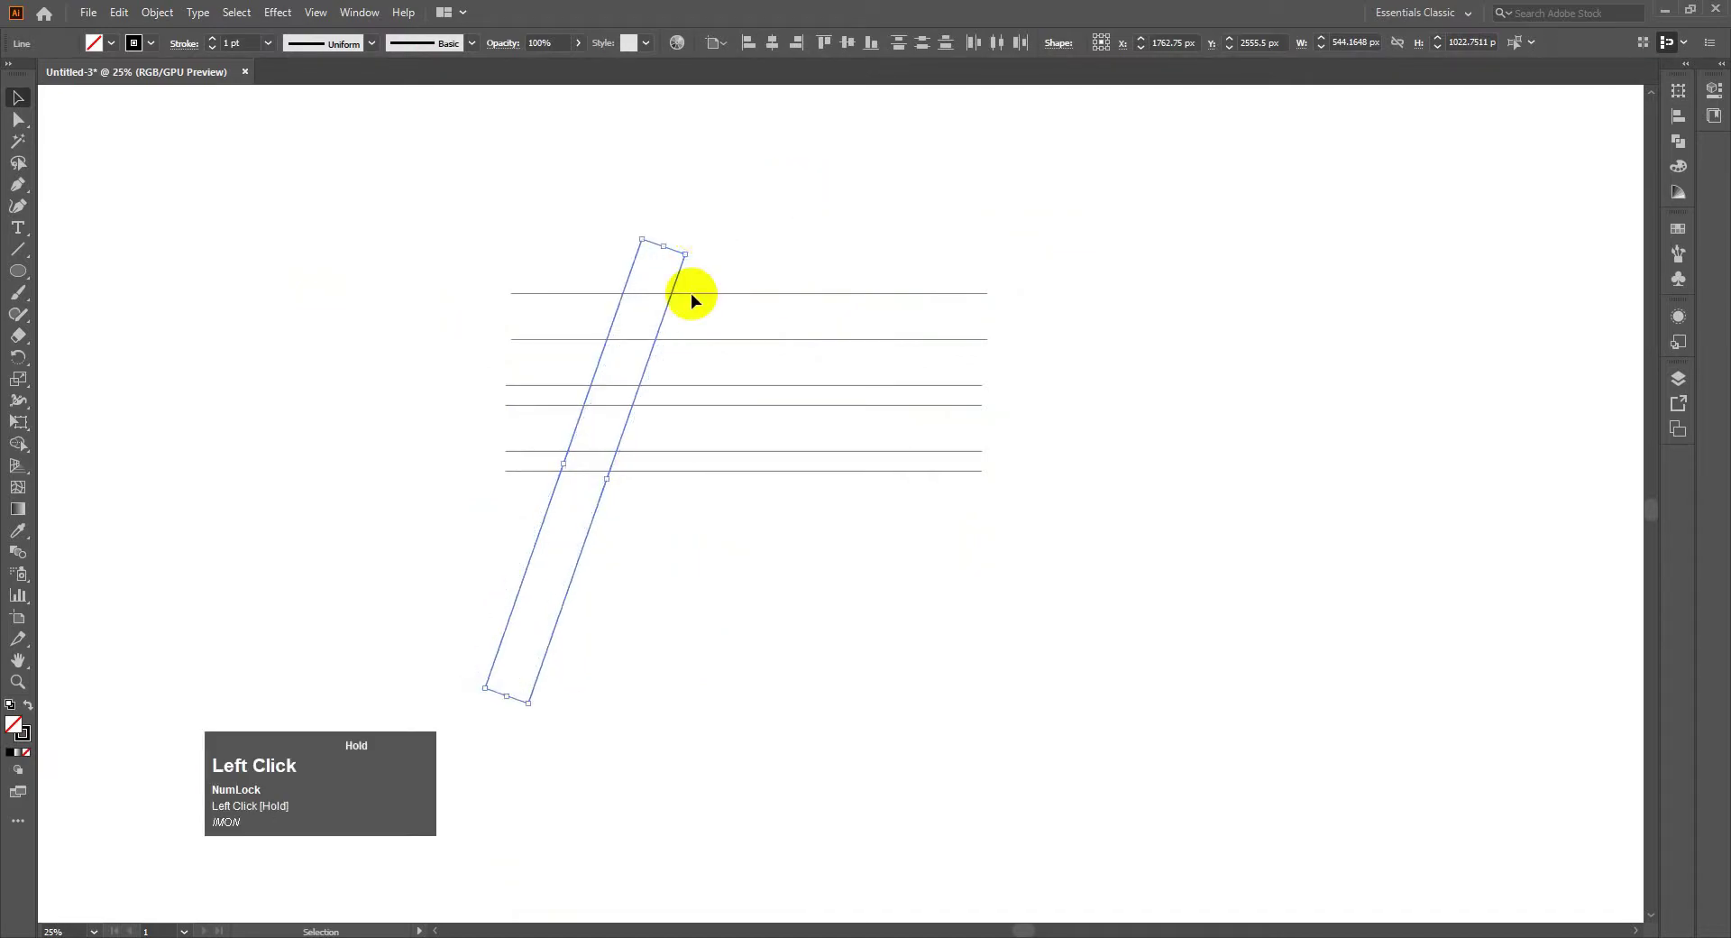
# Step: Reflect a copy of the diagonal pair across the vertical axis and shift it right to cross the original near the top line, forming an A
pyautogui.rightClick(599, 495)
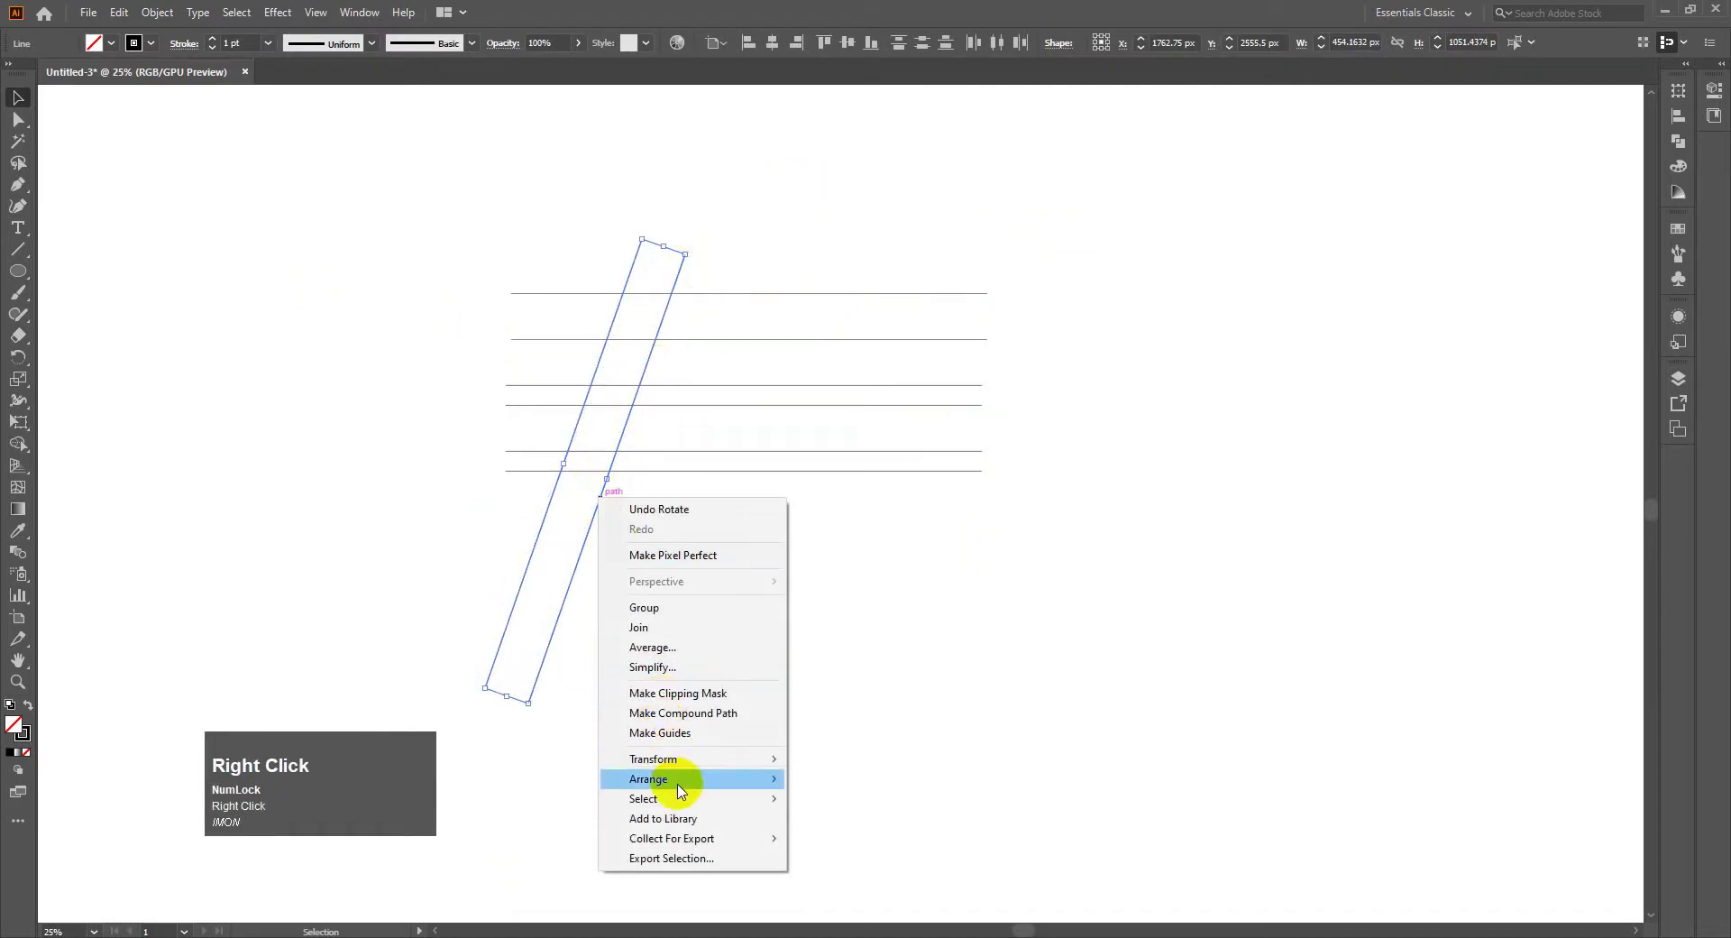
pyautogui.moveTo(754, 764)
pyautogui.click(830, 824)
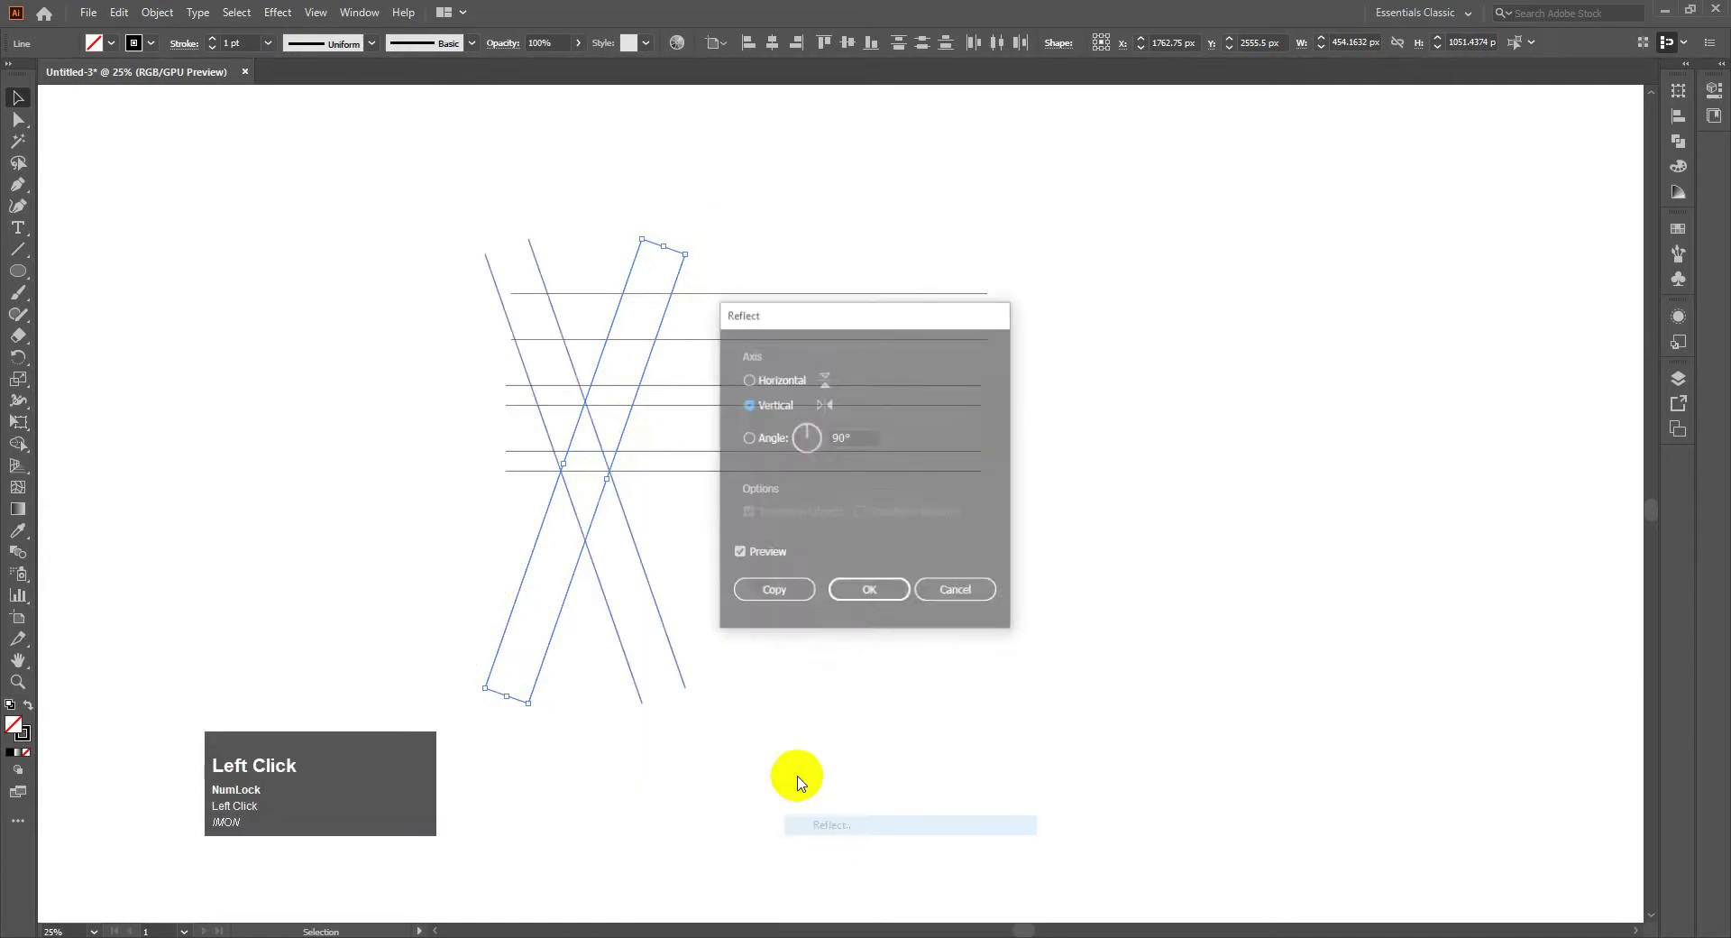
pyautogui.click(773, 598)
pyautogui.moveTo(657, 599); pyautogui.dragTo(771, 579)
pyautogui.click(445, 642)
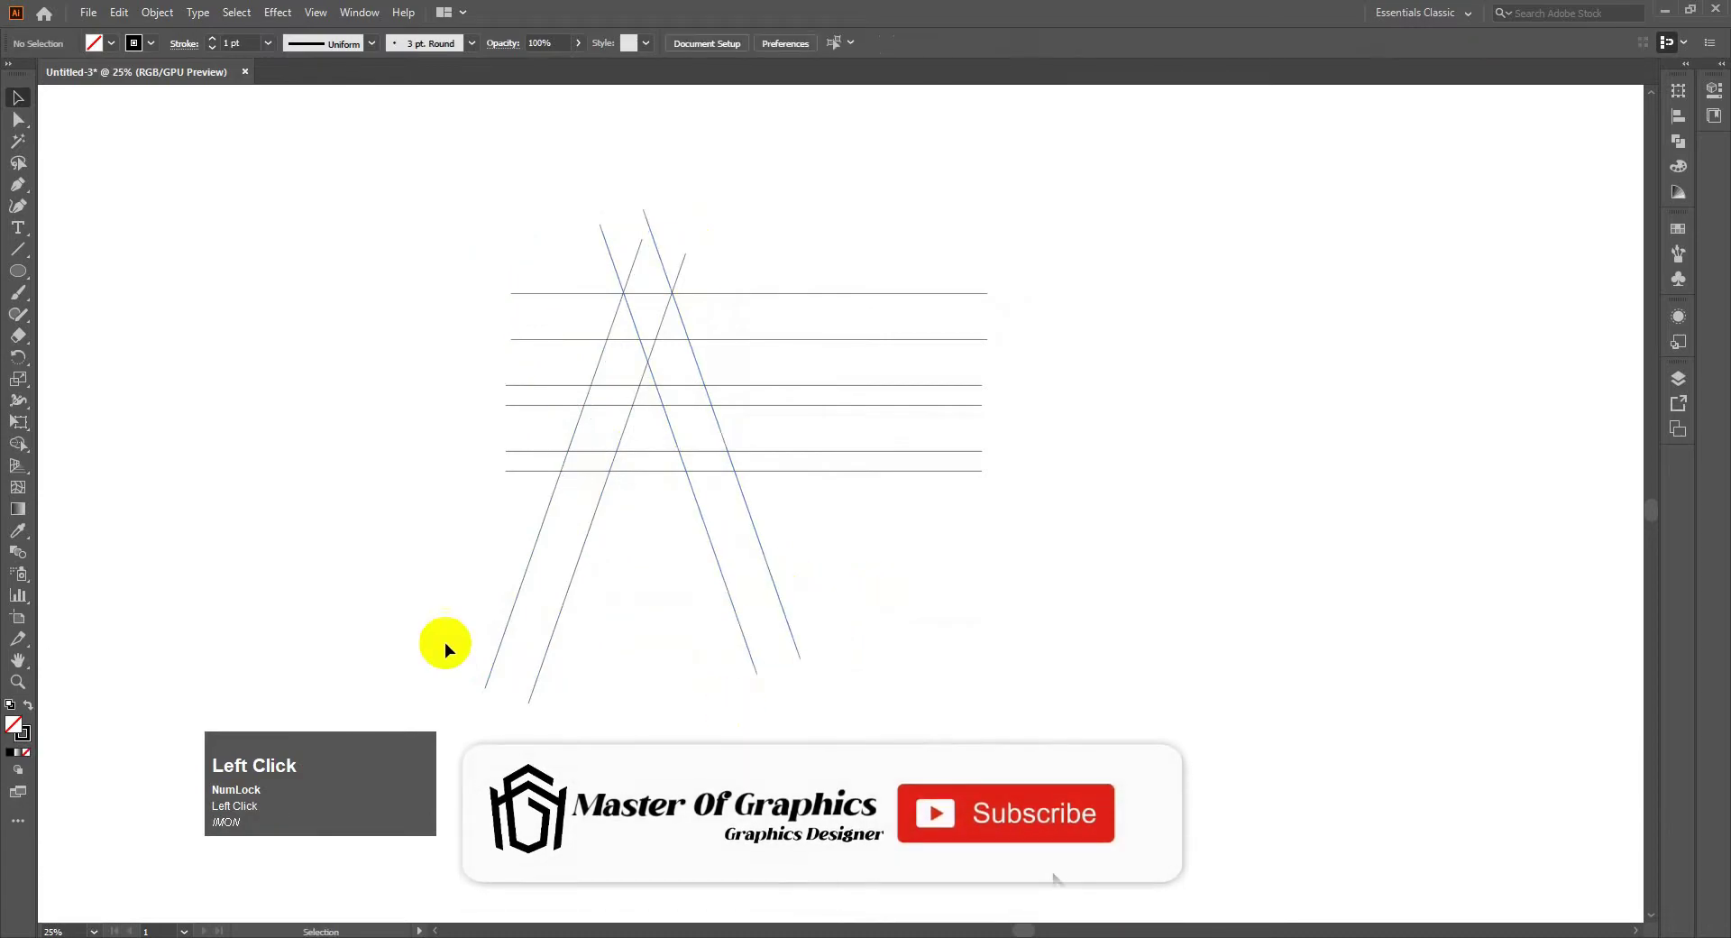
# Step: Draw a circle of about 879 px hanging from the third horizontal line and add a concentric copy scaled to about 789 px
pyautogui.click(17, 270)
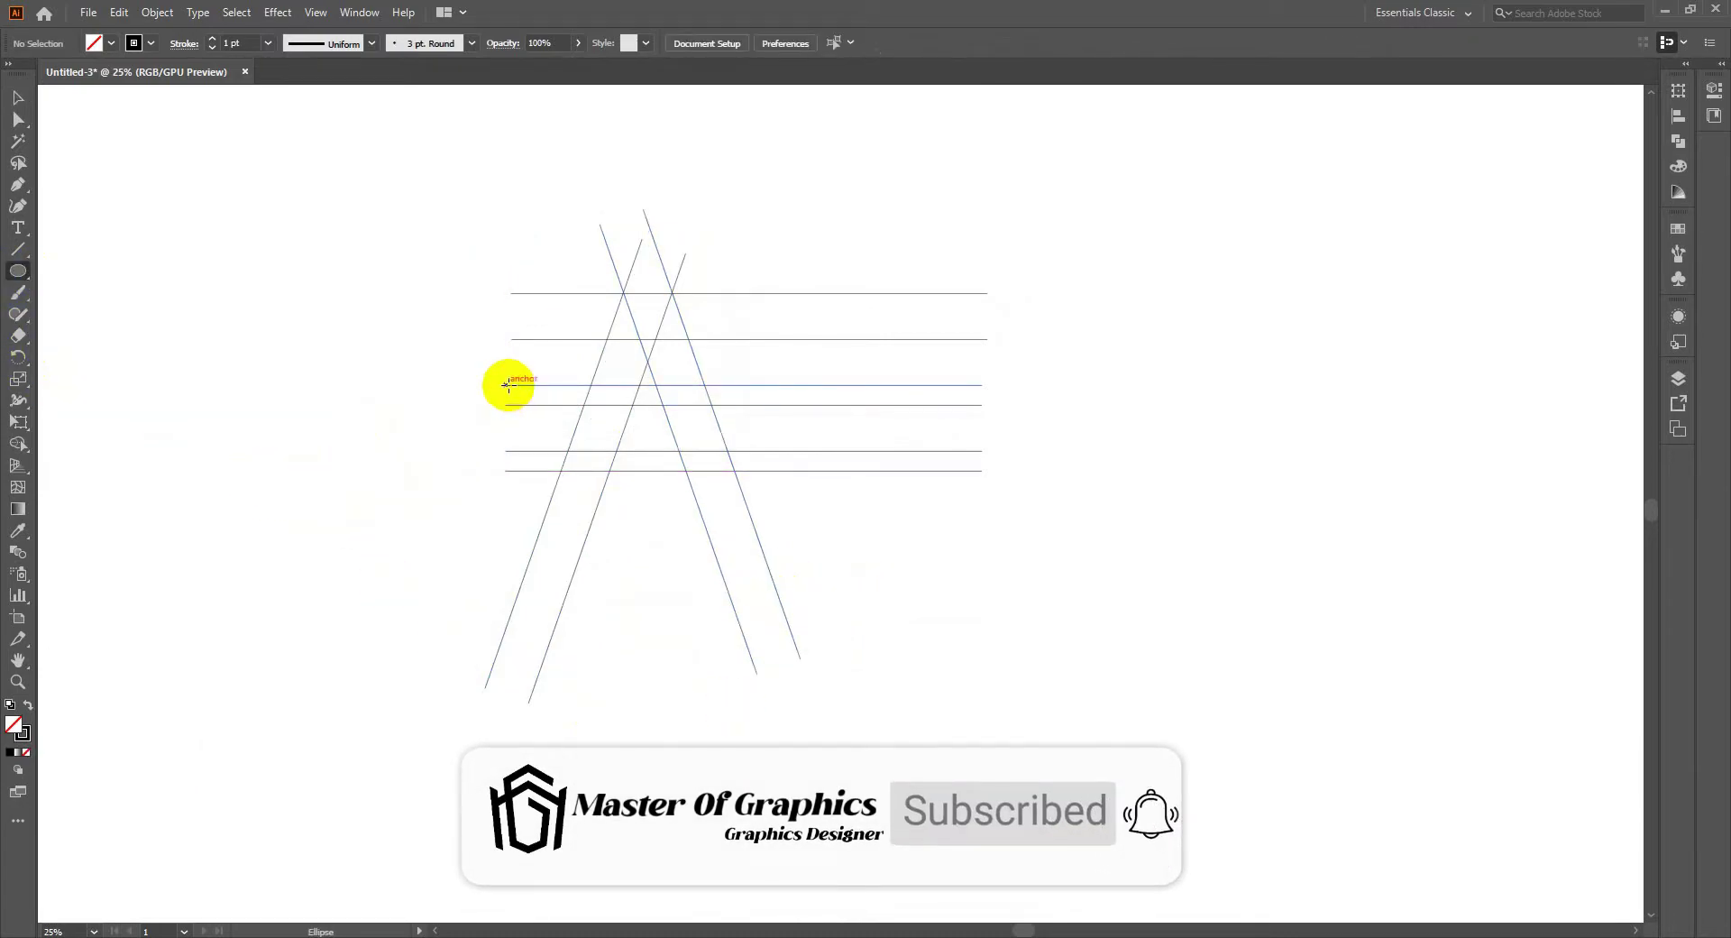
pyautogui.moveTo(508, 385); pyautogui.dragTo(895, 727)
pyautogui.click(115, 13)
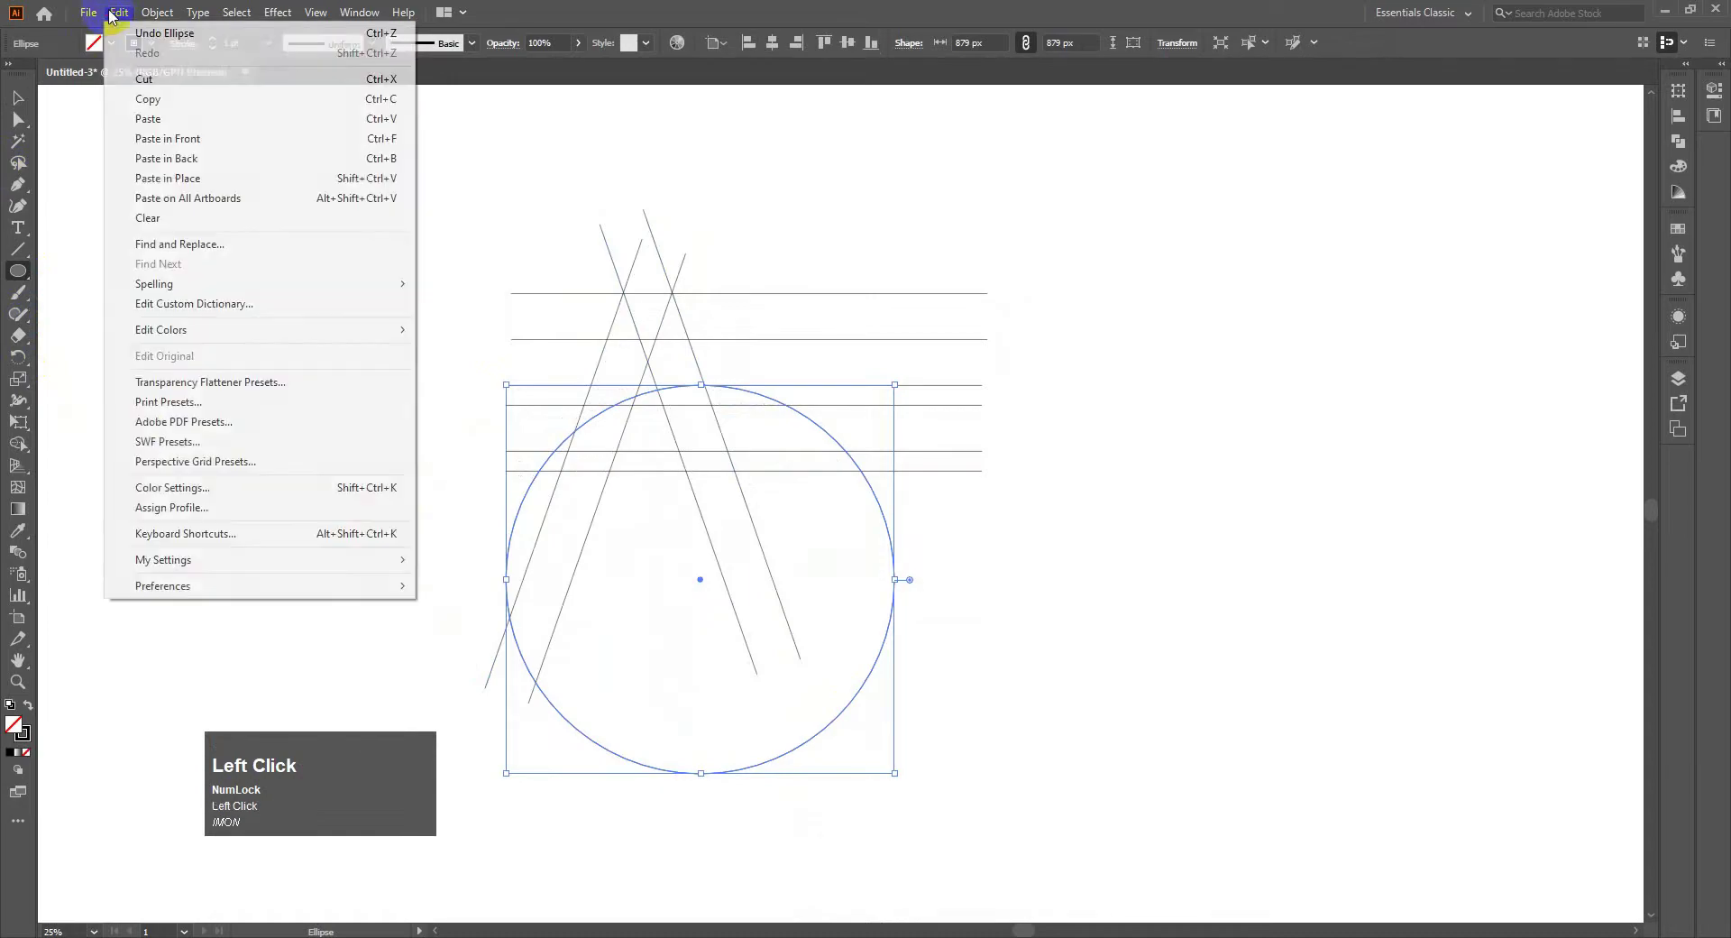
pyautogui.click(154, 97)
pyautogui.click(121, 13)
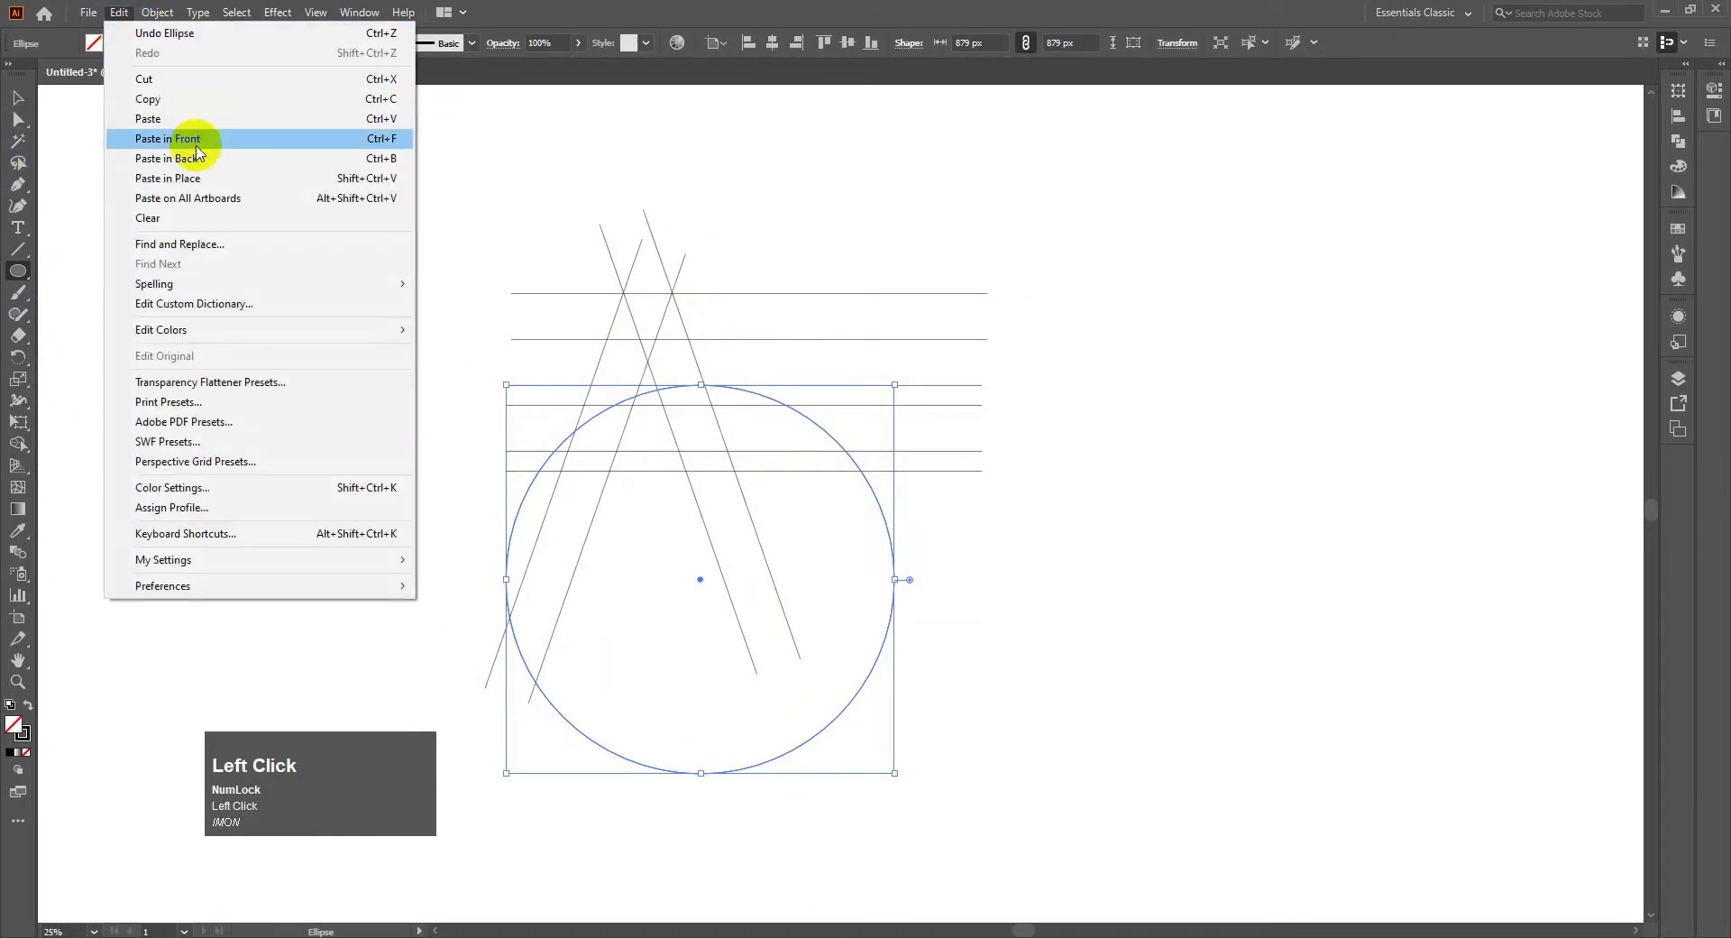
pyautogui.click(201, 170)
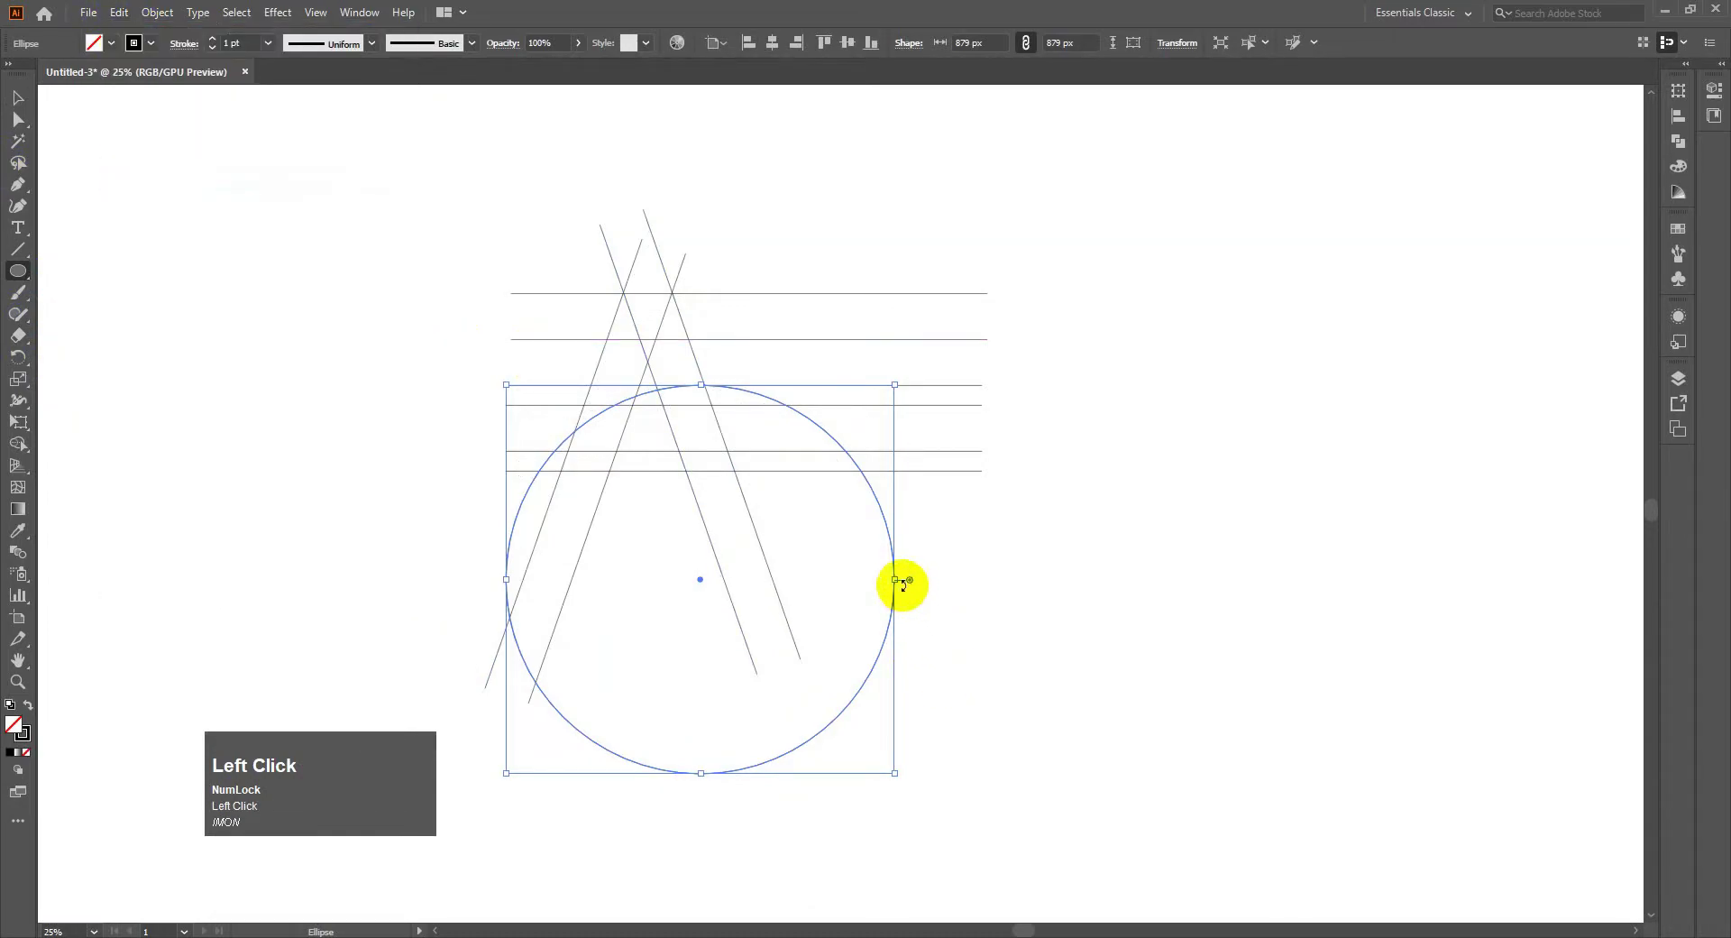
pyautogui.moveTo(898, 580)
pyautogui.mouseDown()
pyautogui.moveTo(854, 580)
pyautogui.moveTo(877, 580)
pyautogui.mouseUp()
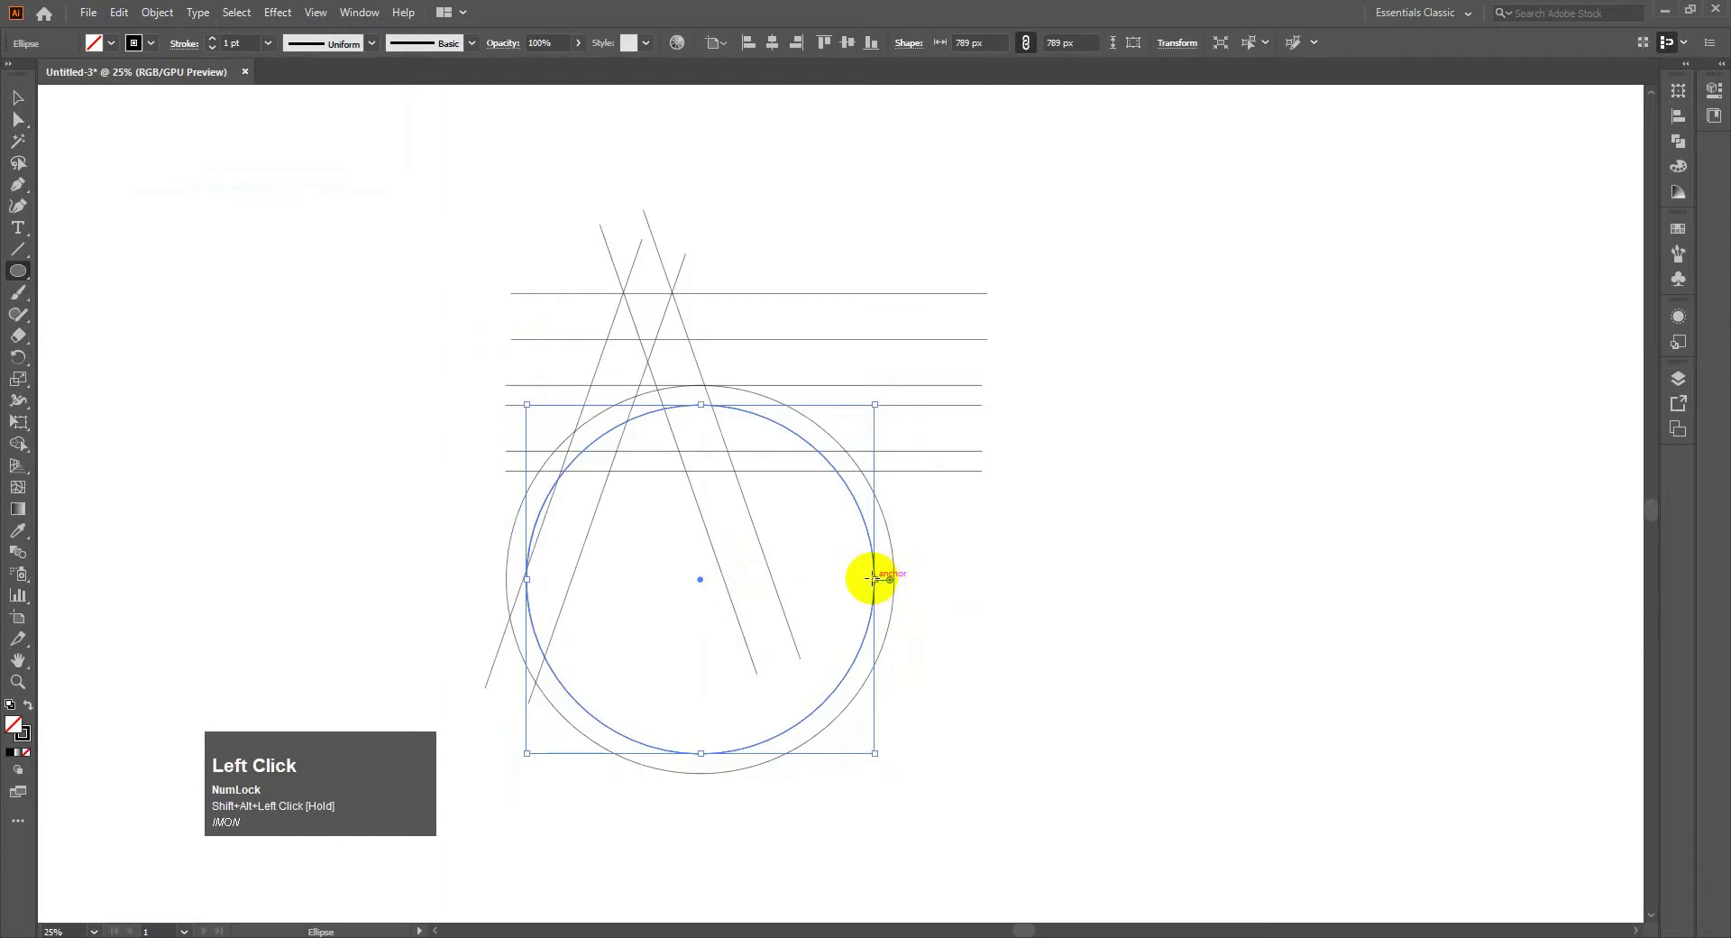
# Step: Nudge both circles slightly to the right so the inner one meets the outer left diagonal line
pyautogui.click(18, 87)
pyautogui.click(891, 602)
pyautogui.click(878, 598)
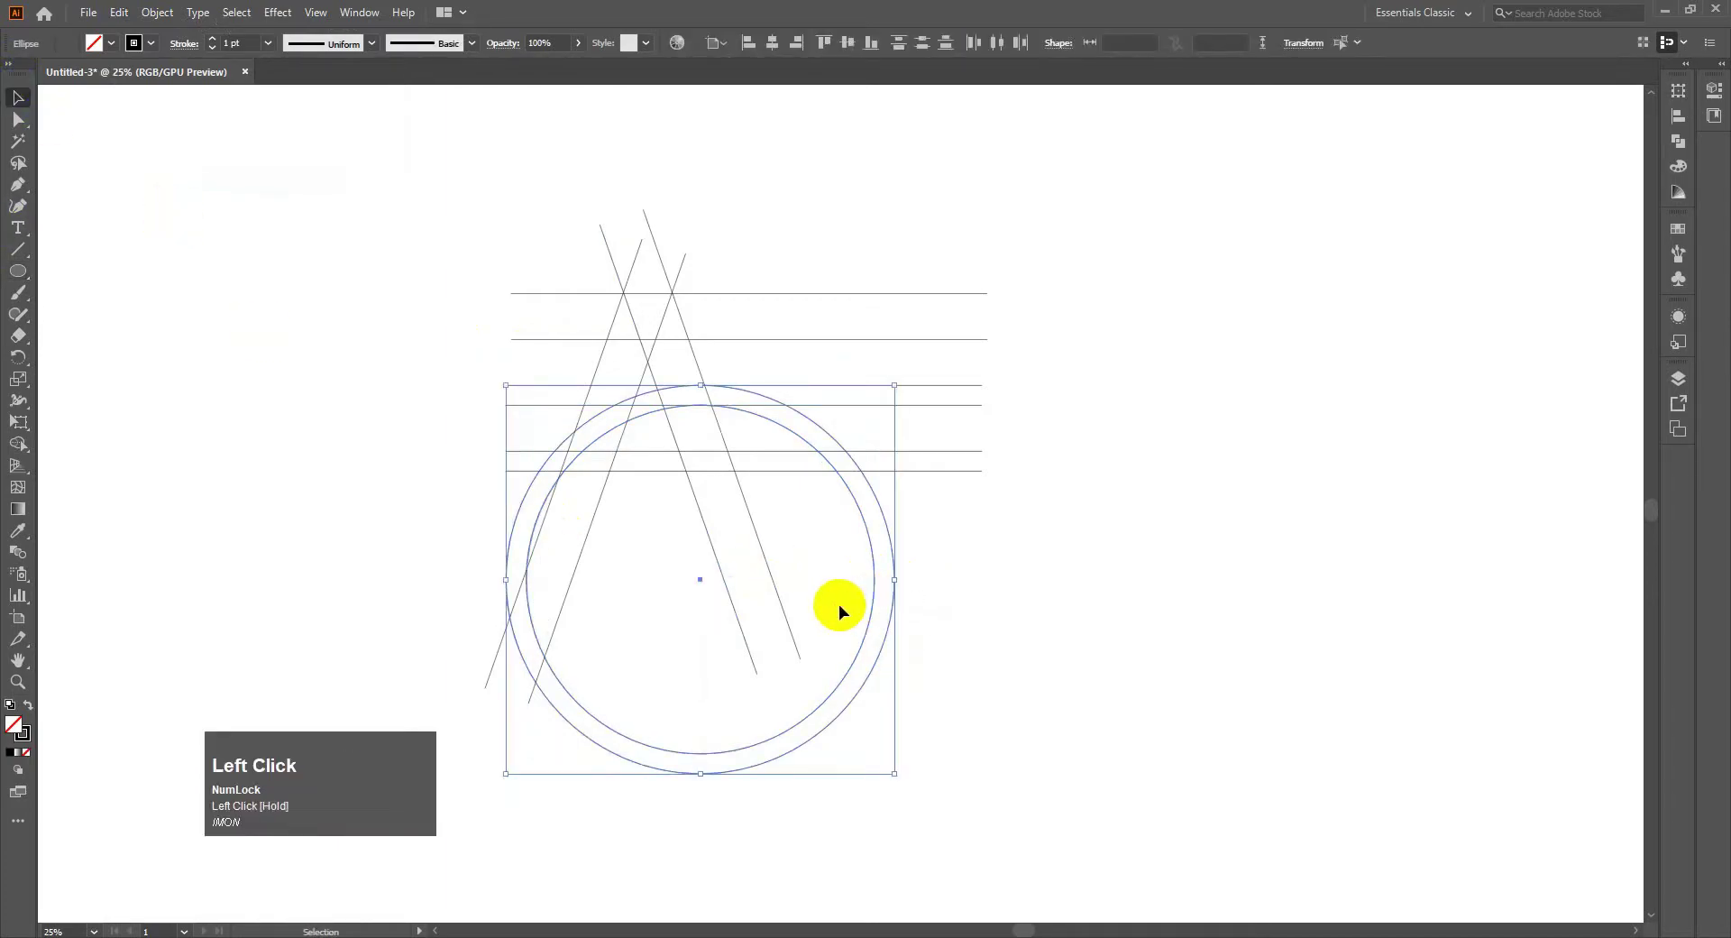
pyautogui.press('Right')
pyautogui.press('Right')
pyautogui.press('Right')
pyautogui.press('Right')
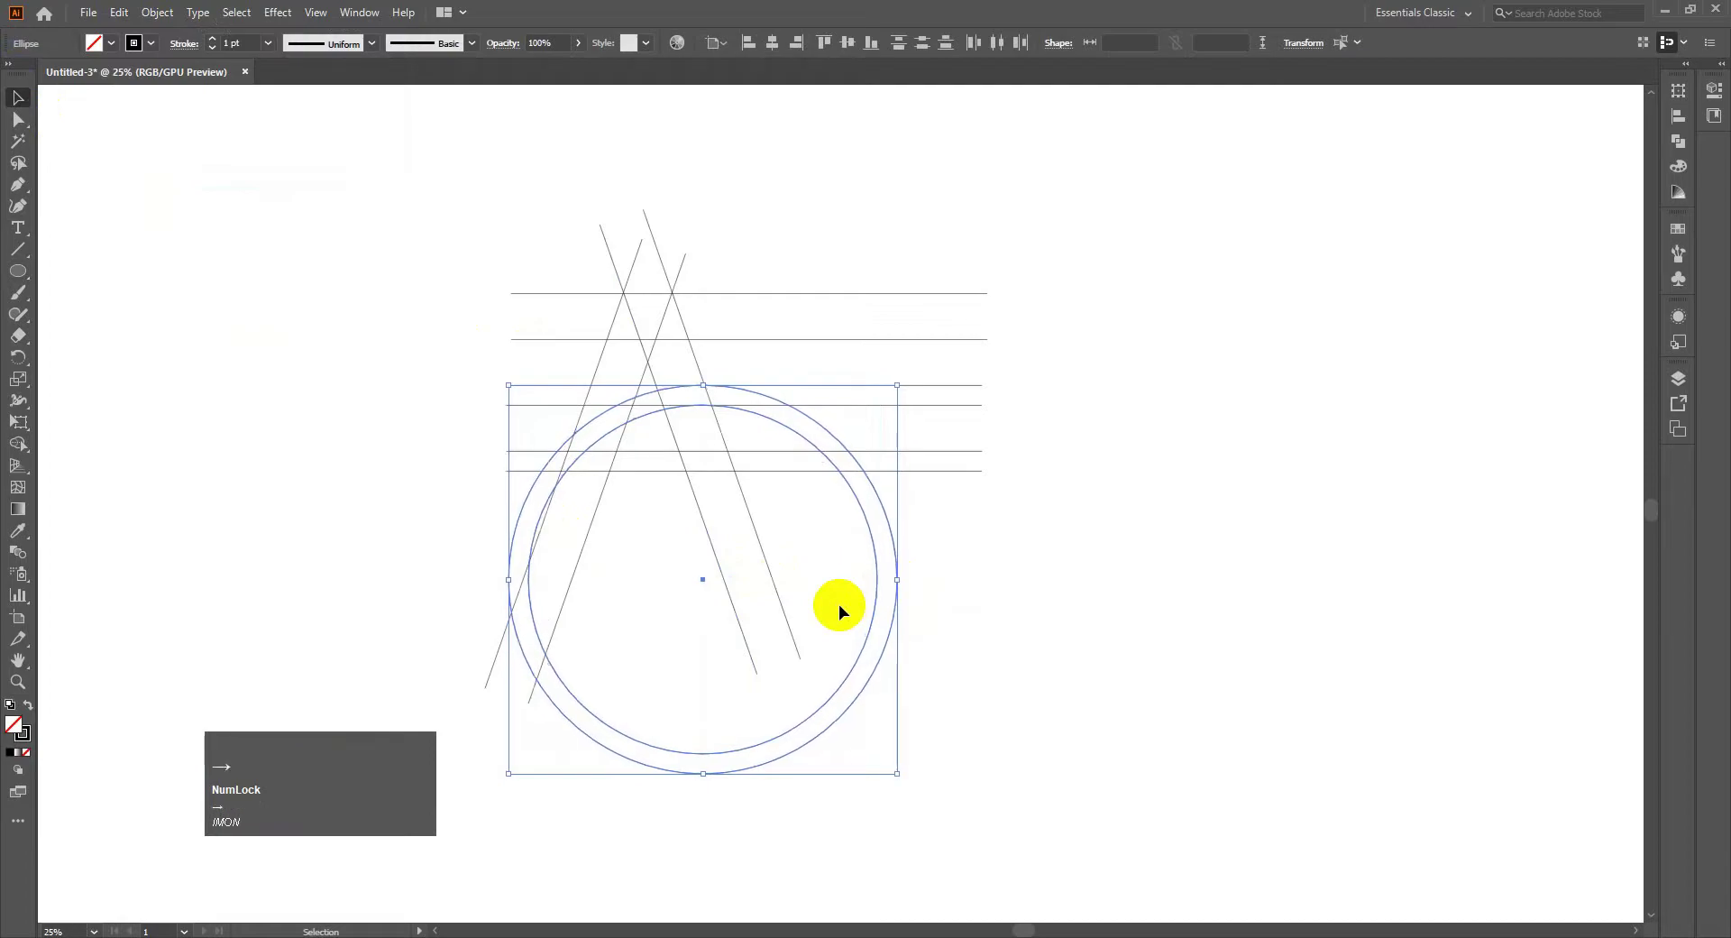
pyautogui.press('Right')
pyautogui.press('Right')
pyautogui.press('Right')
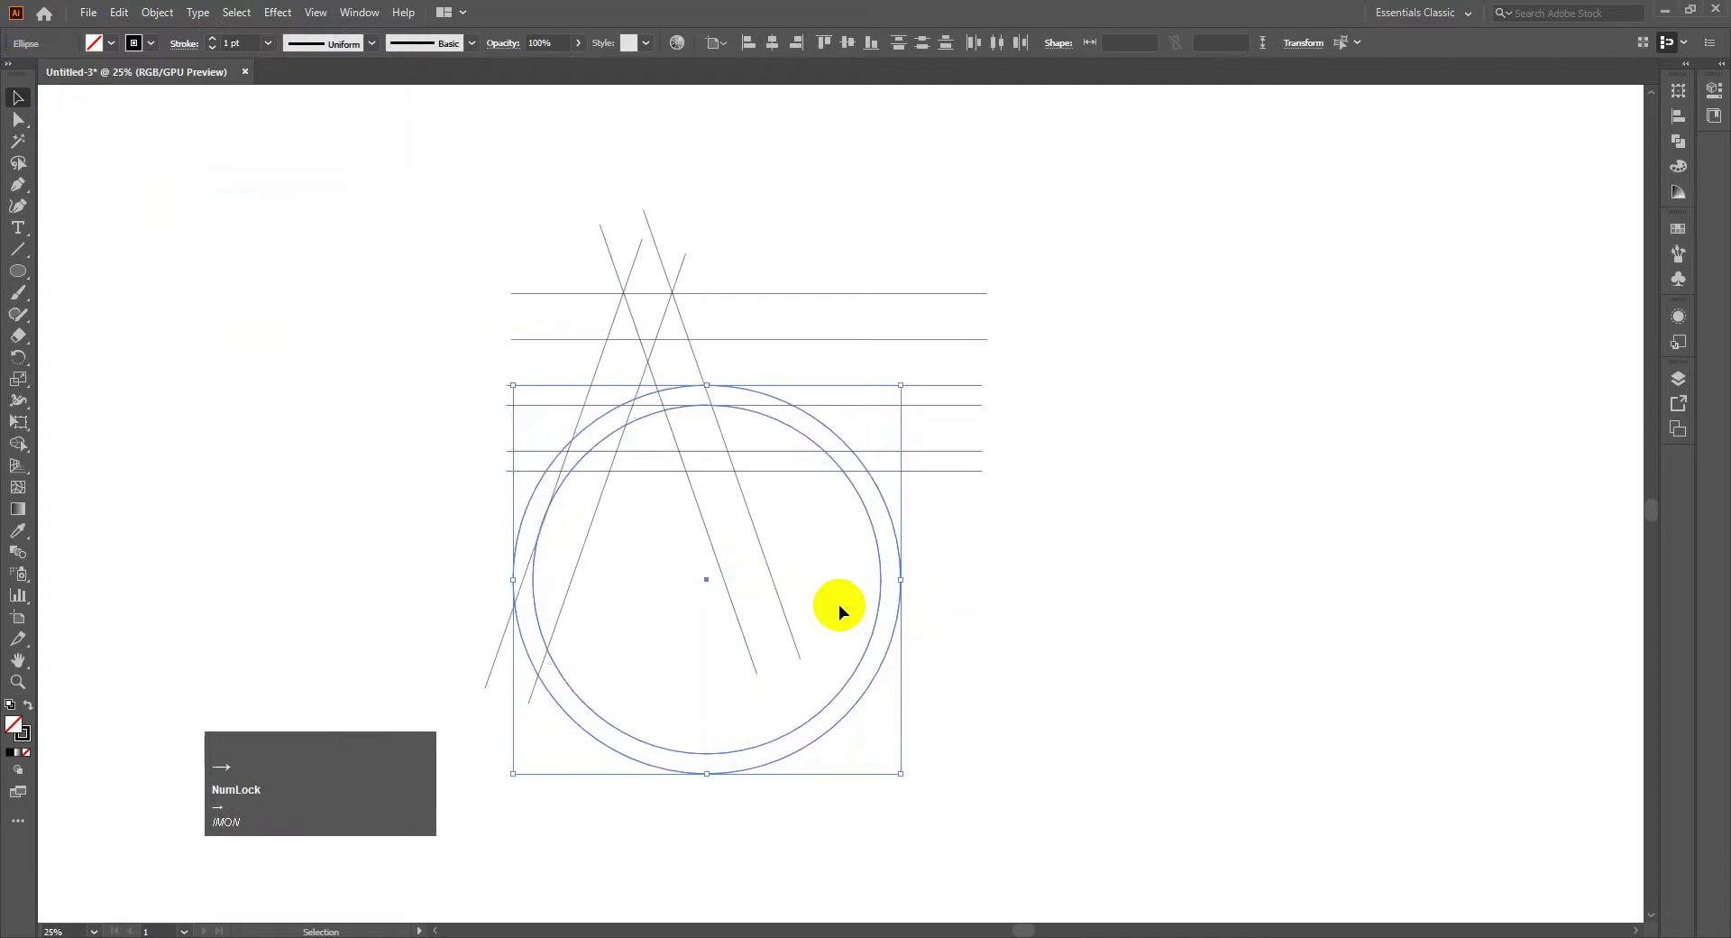
pyautogui.click(402, 463)
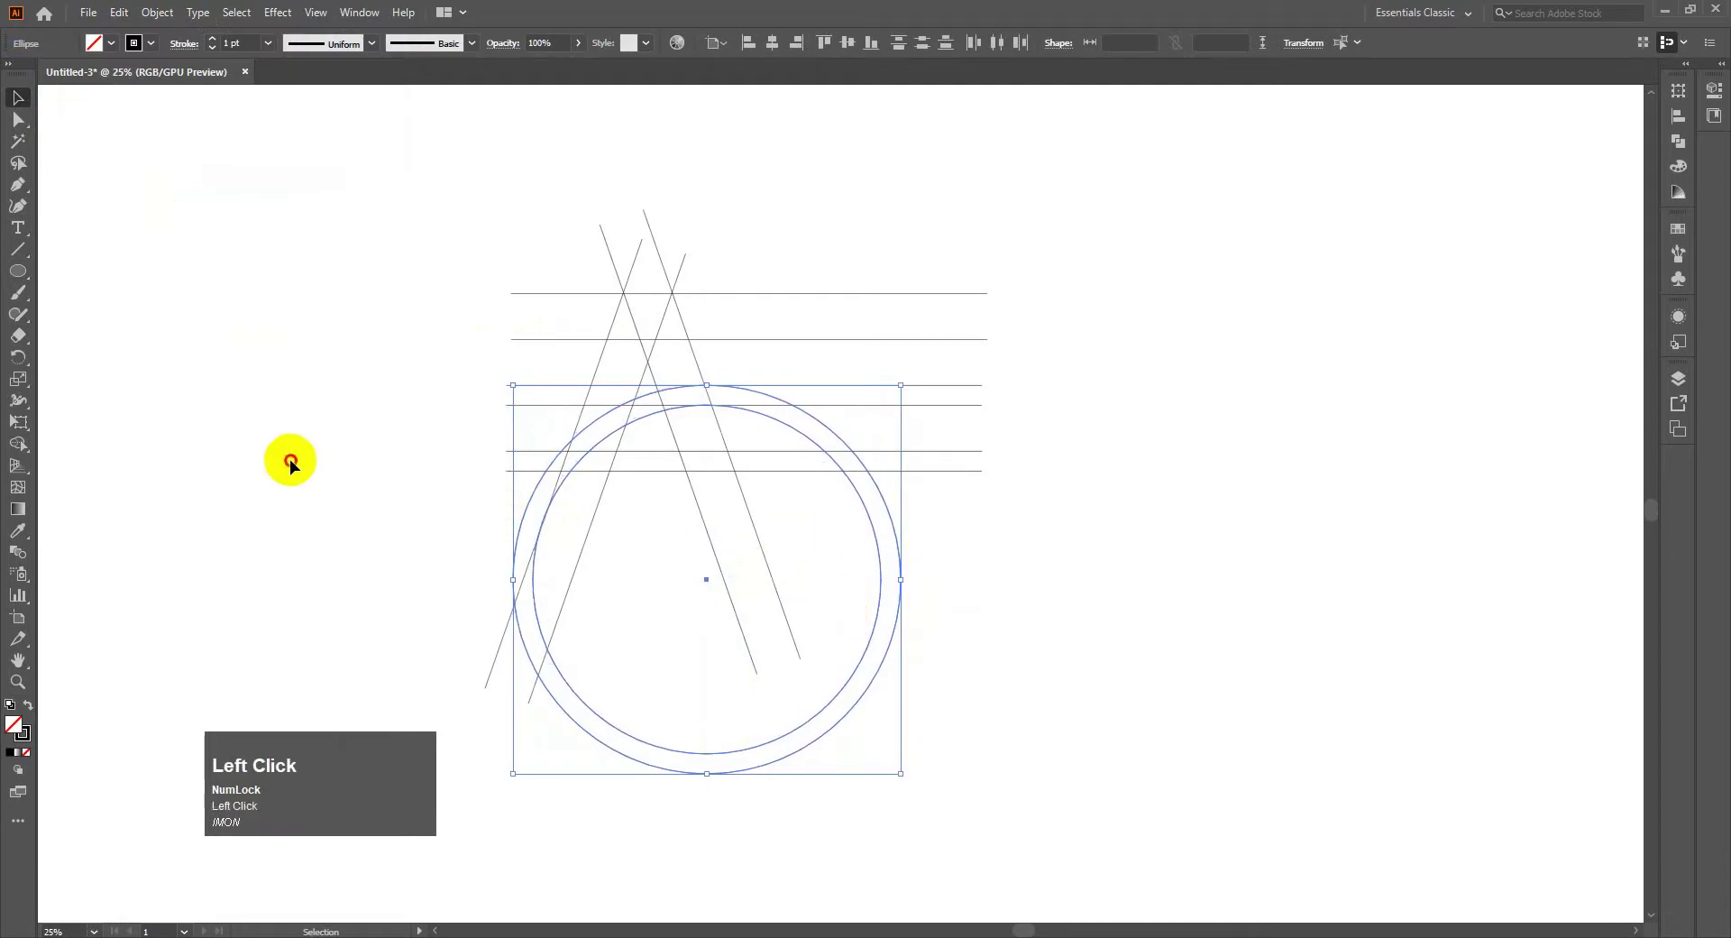
# Step: Copy the inner circle in place and scale the copy concentrically until its top meets the fifth horizontal line
pyautogui.click(867, 517)
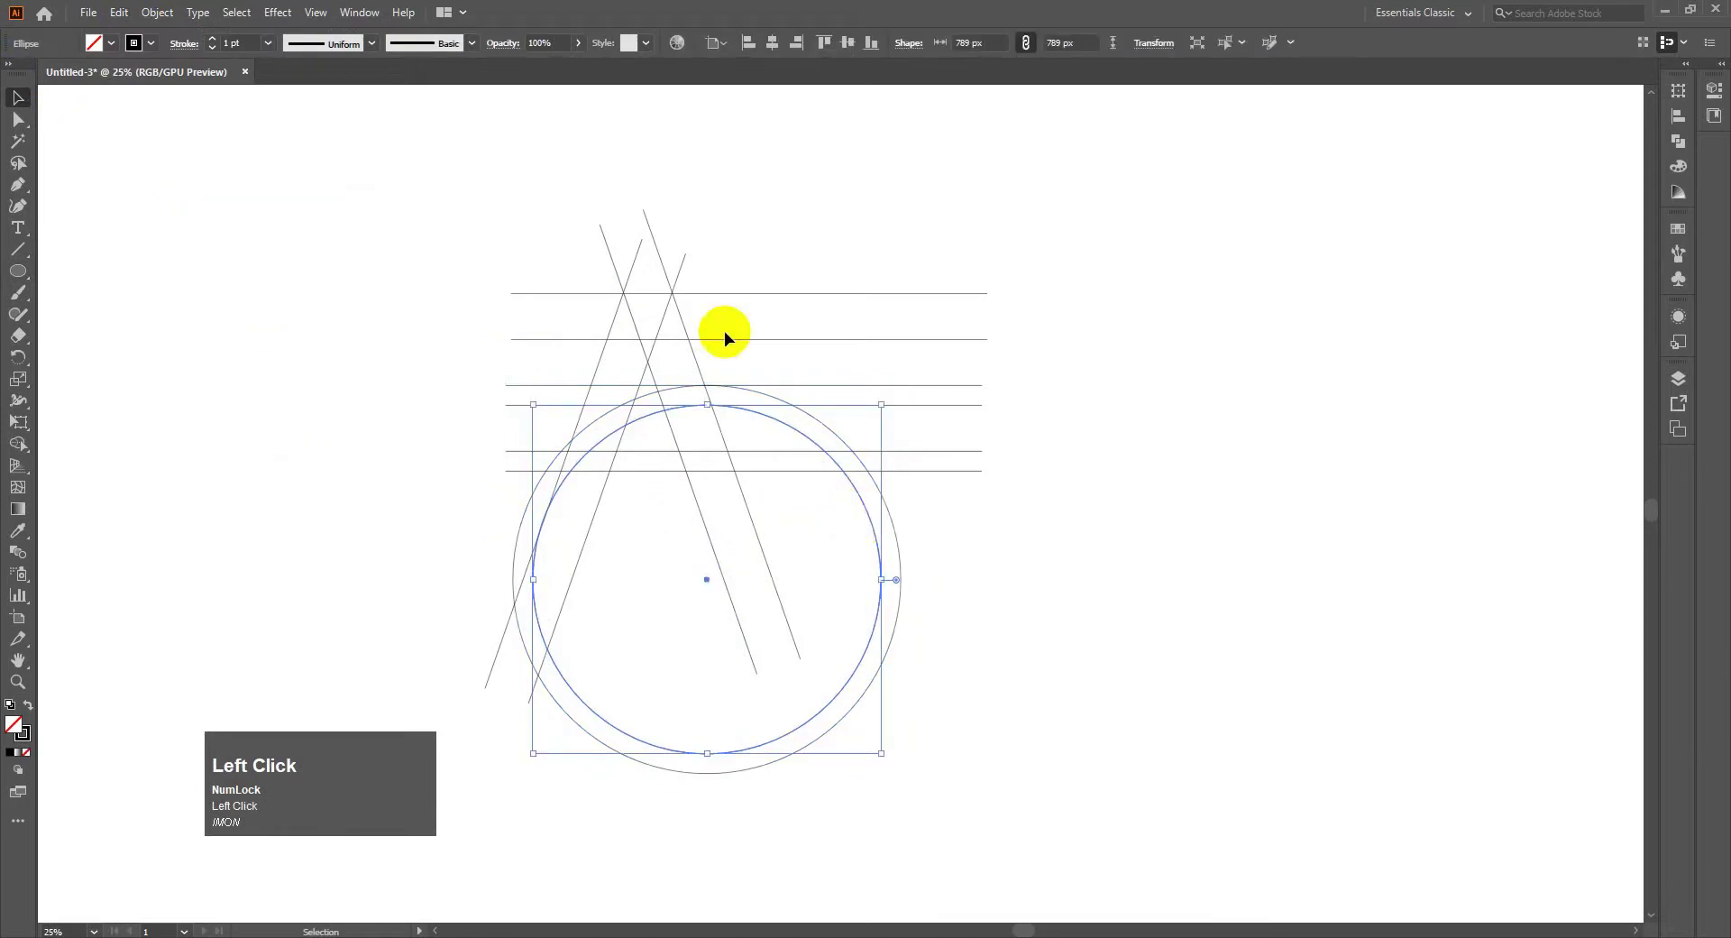
pyautogui.click(121, 13)
pyautogui.click(165, 100)
pyautogui.click(119, 12)
pyautogui.click(193, 178)
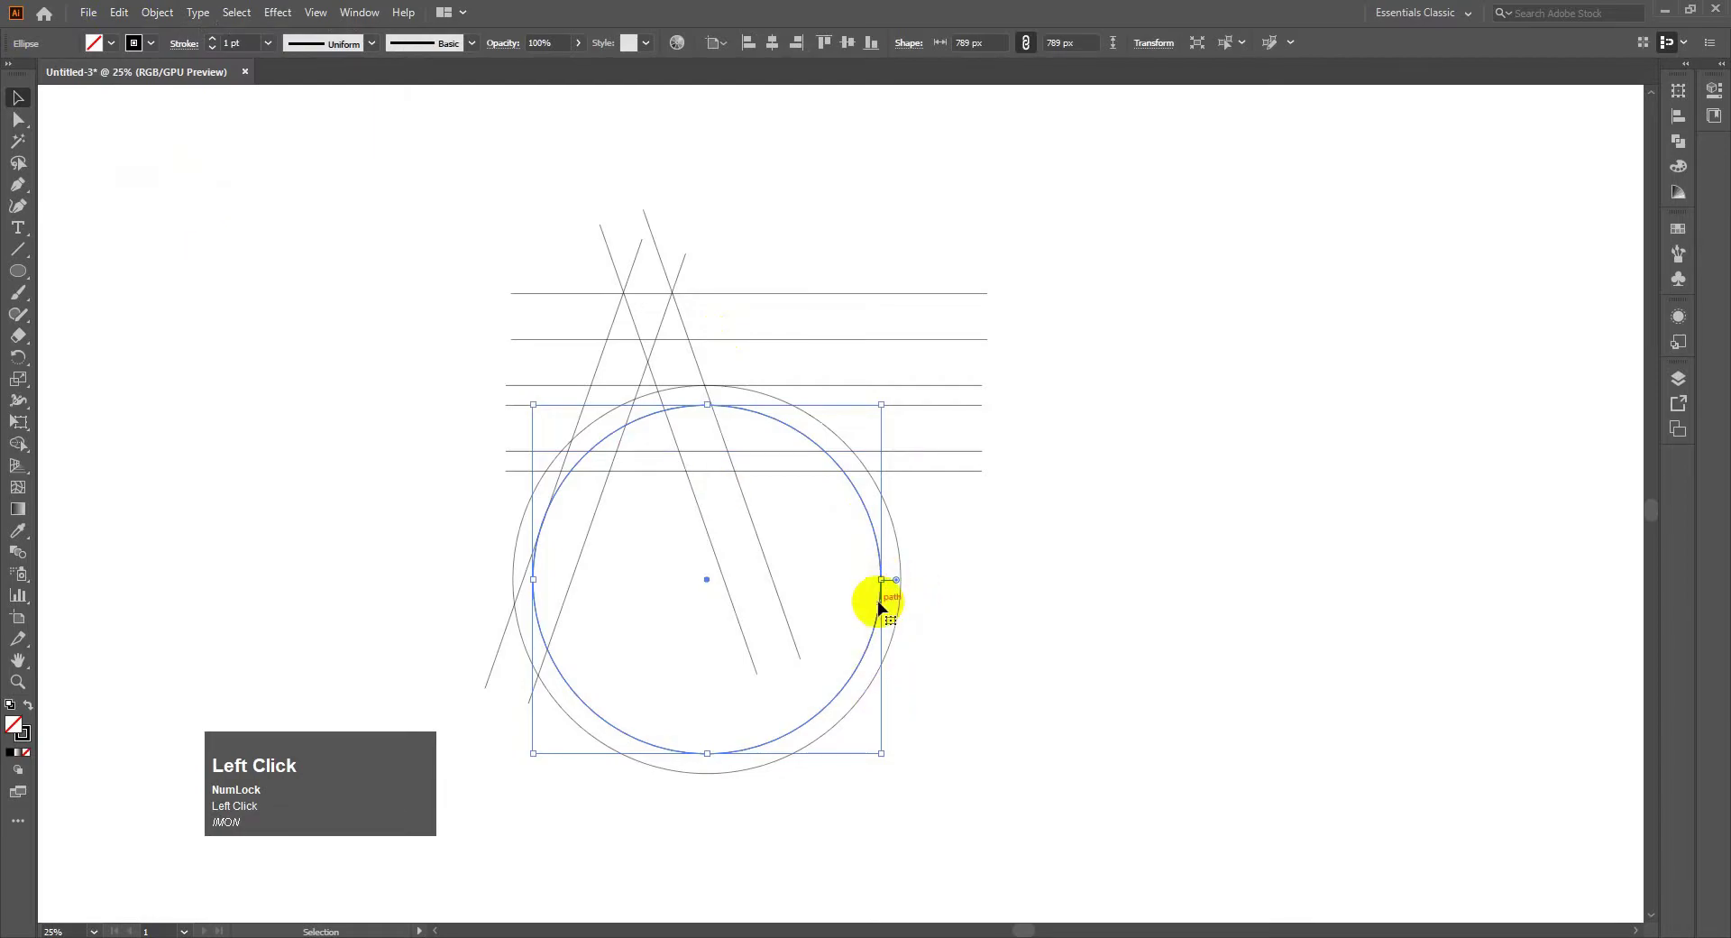
pyautogui.moveTo(883, 579); pyautogui.dragTo(876, 663)
# Step: Scale all three circles down together and nudge them right against the left diagonal lines, keeping the tops near the third horizontal line
pyautogui.click(1008, 596)
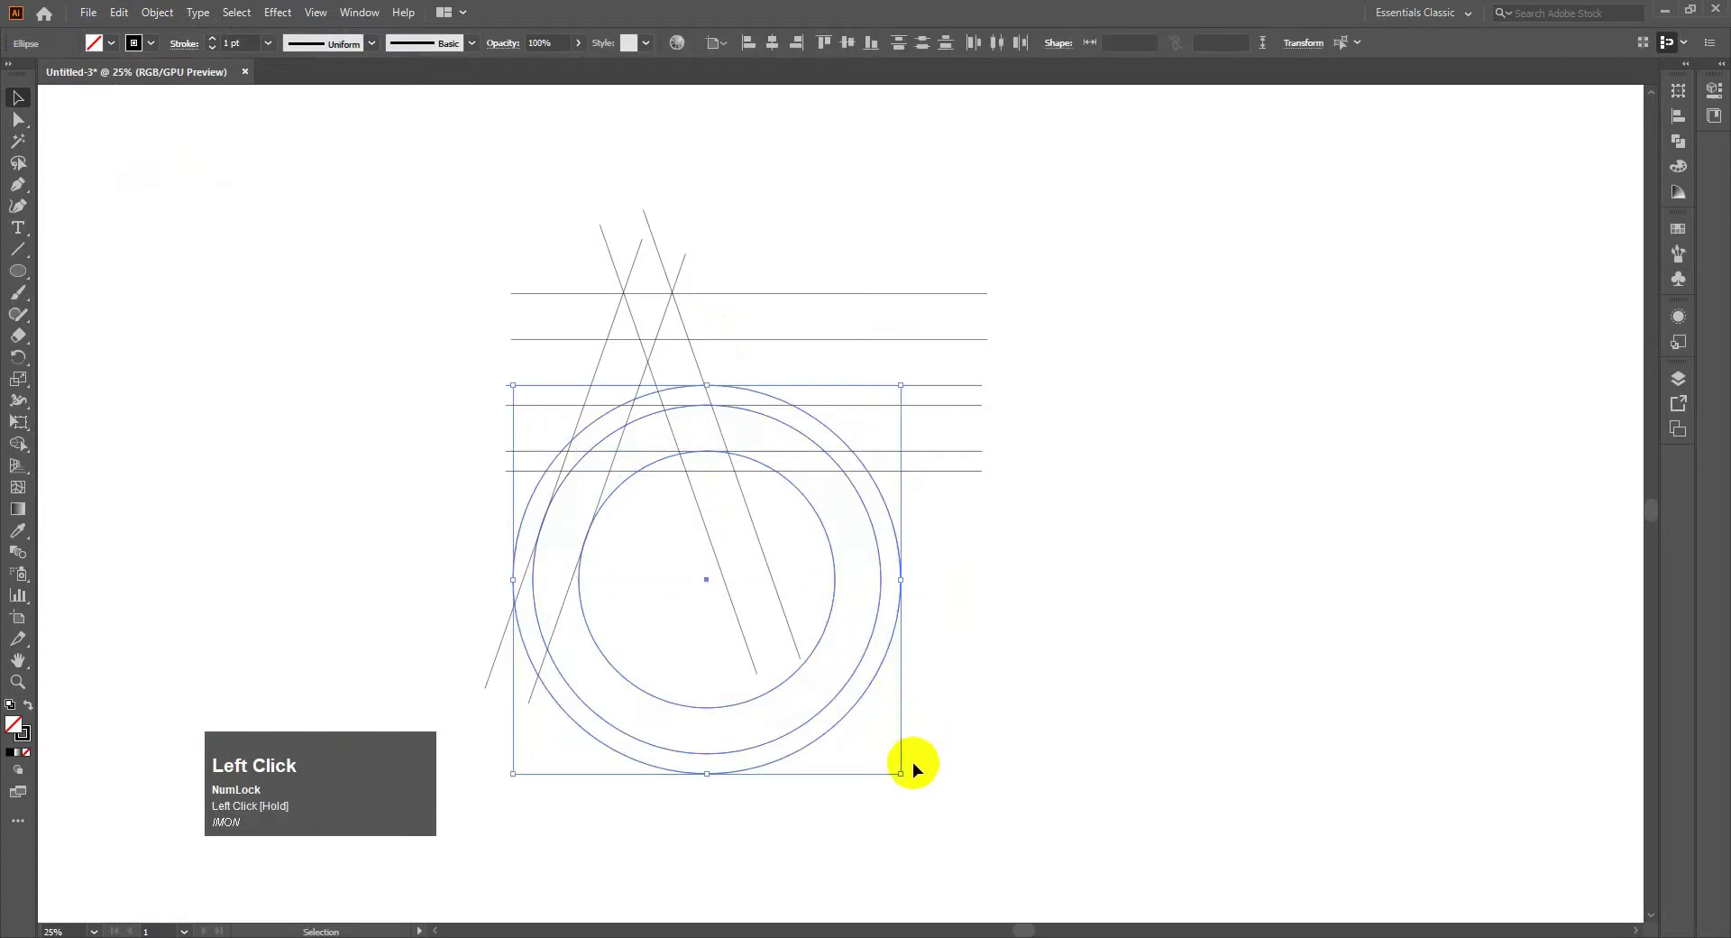
pyautogui.moveTo(900, 775); pyautogui.dragTo(859, 746)
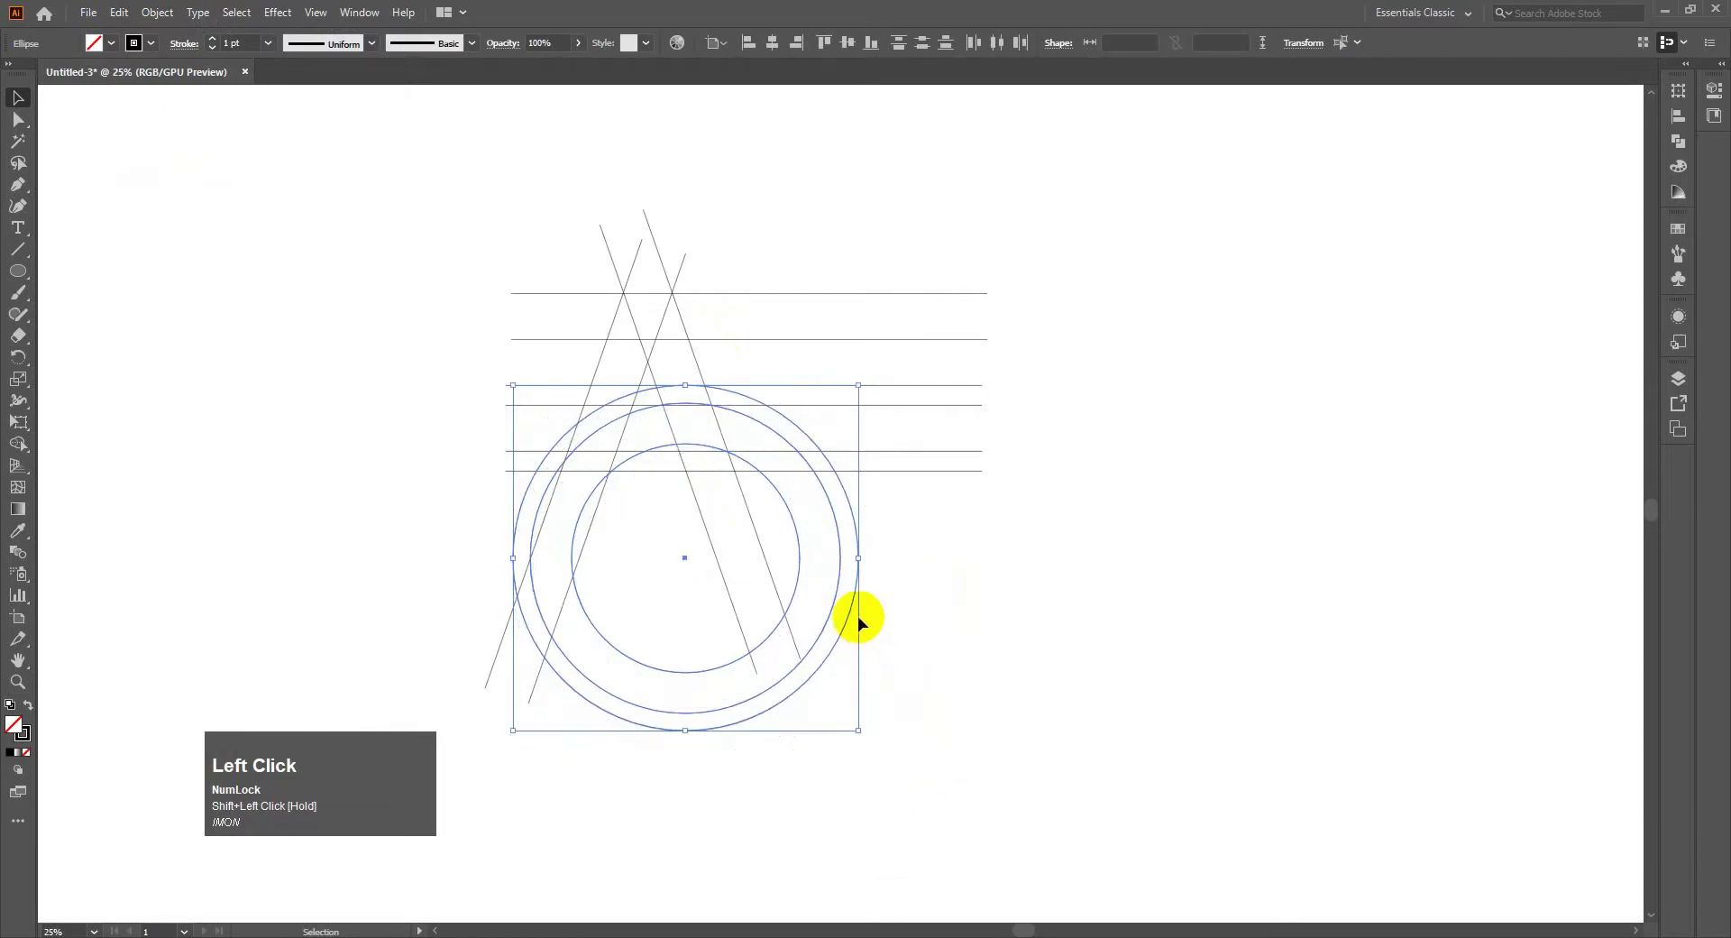
pyautogui.press('Right')
pyautogui.press('Right')
pyautogui.press('Right')
pyautogui.press('Right')
pyautogui.press('Right')
pyautogui.press('Right')
pyautogui.press('Right')
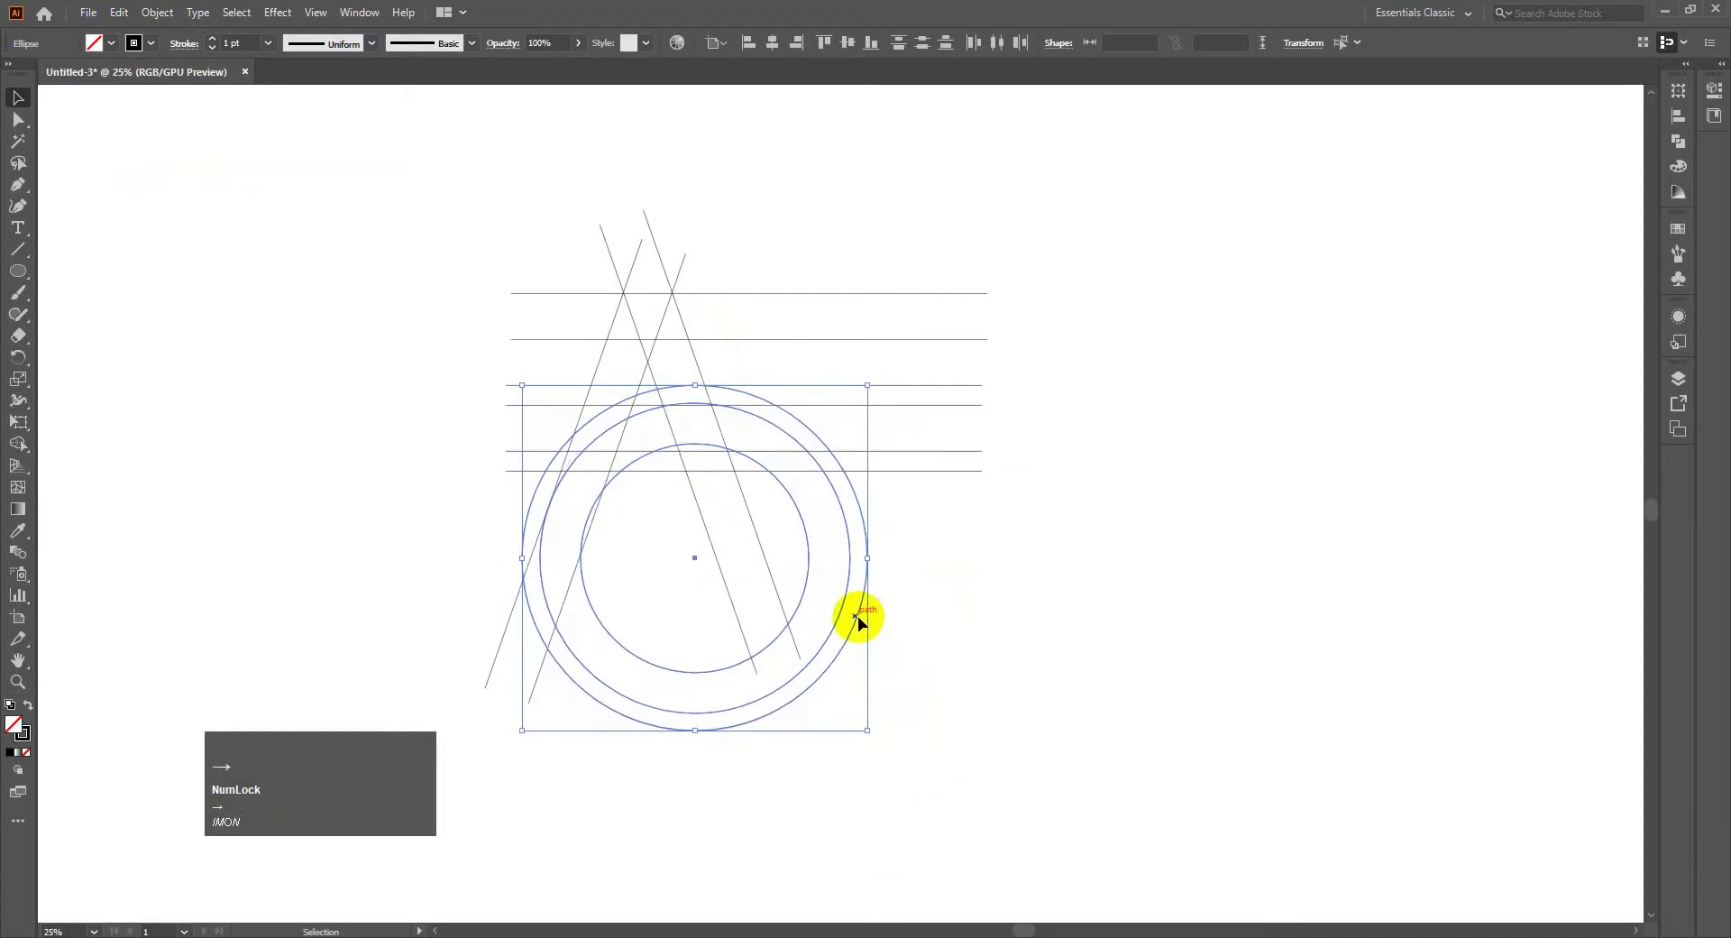
pyautogui.press('Right')
pyautogui.press('Right')
pyautogui.press('Right')
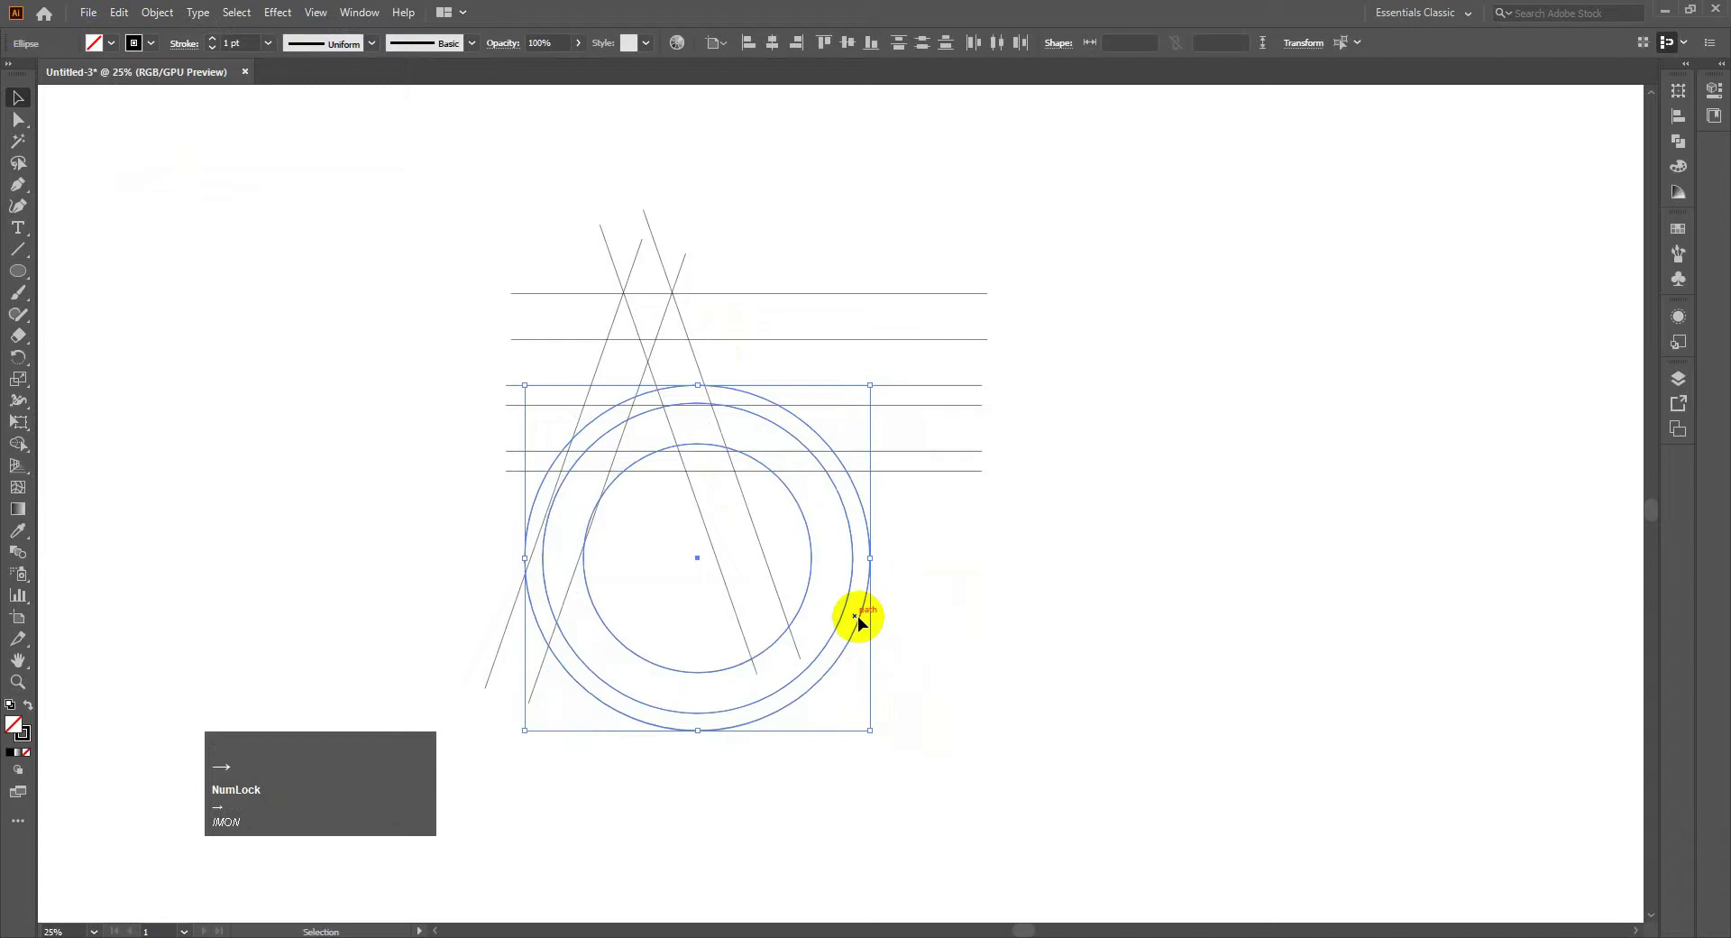
pyautogui.press('Down')
pyautogui.press('Down')
pyautogui.press('Up')
# Step: Nudge the middle circle slightly down and left to meet the fourth horizontal line and the outer left diagonal
pyautogui.click(848, 592)
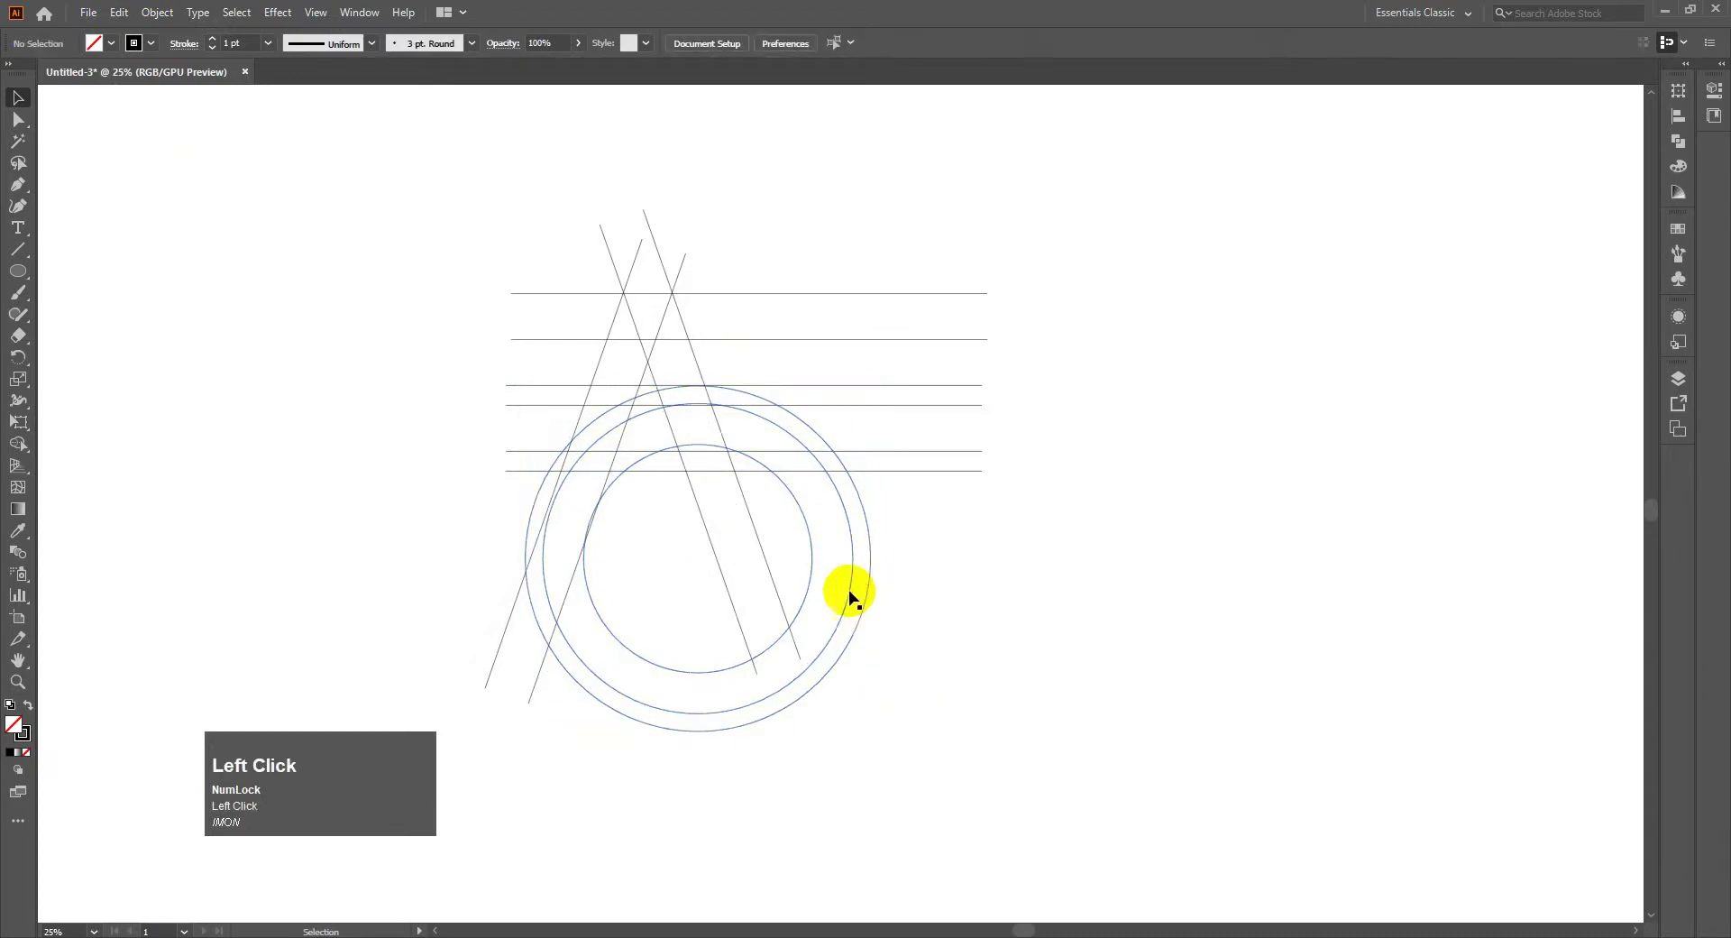
pyautogui.press('Down')
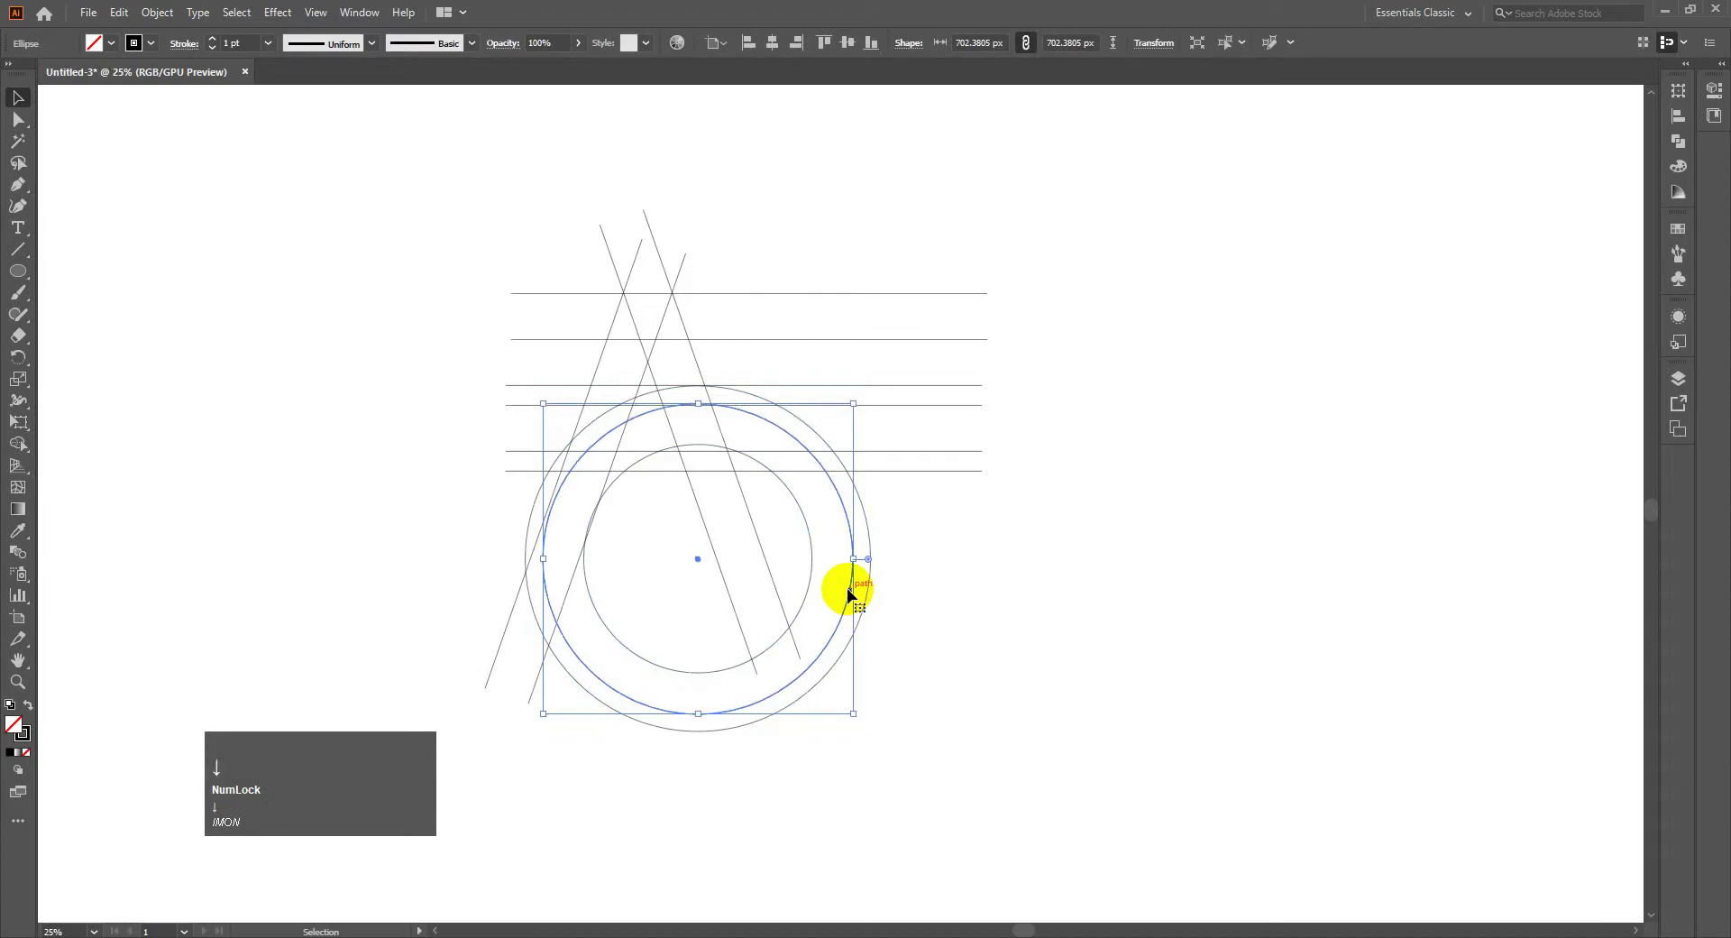
pyautogui.press('Left')
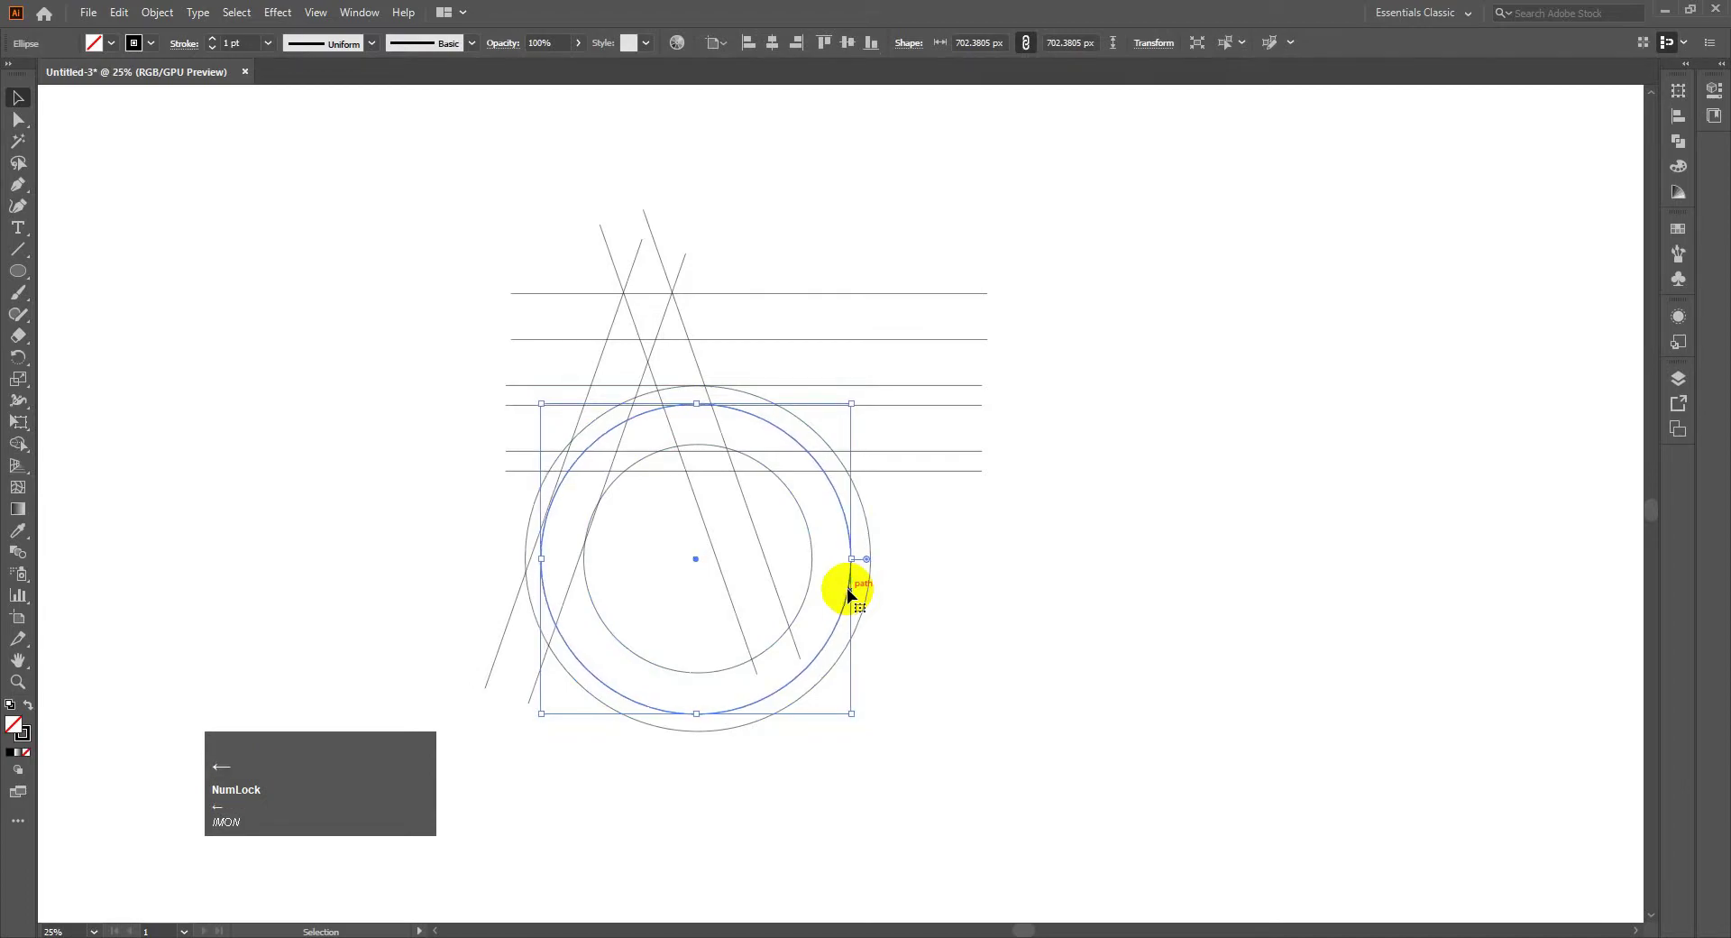
# Step: Nudge the smallest circle down until its top meets the fifth horizontal line, and fine-tune the middle circle downward
pyautogui.click(803, 593)
pyautogui.click(806, 591)
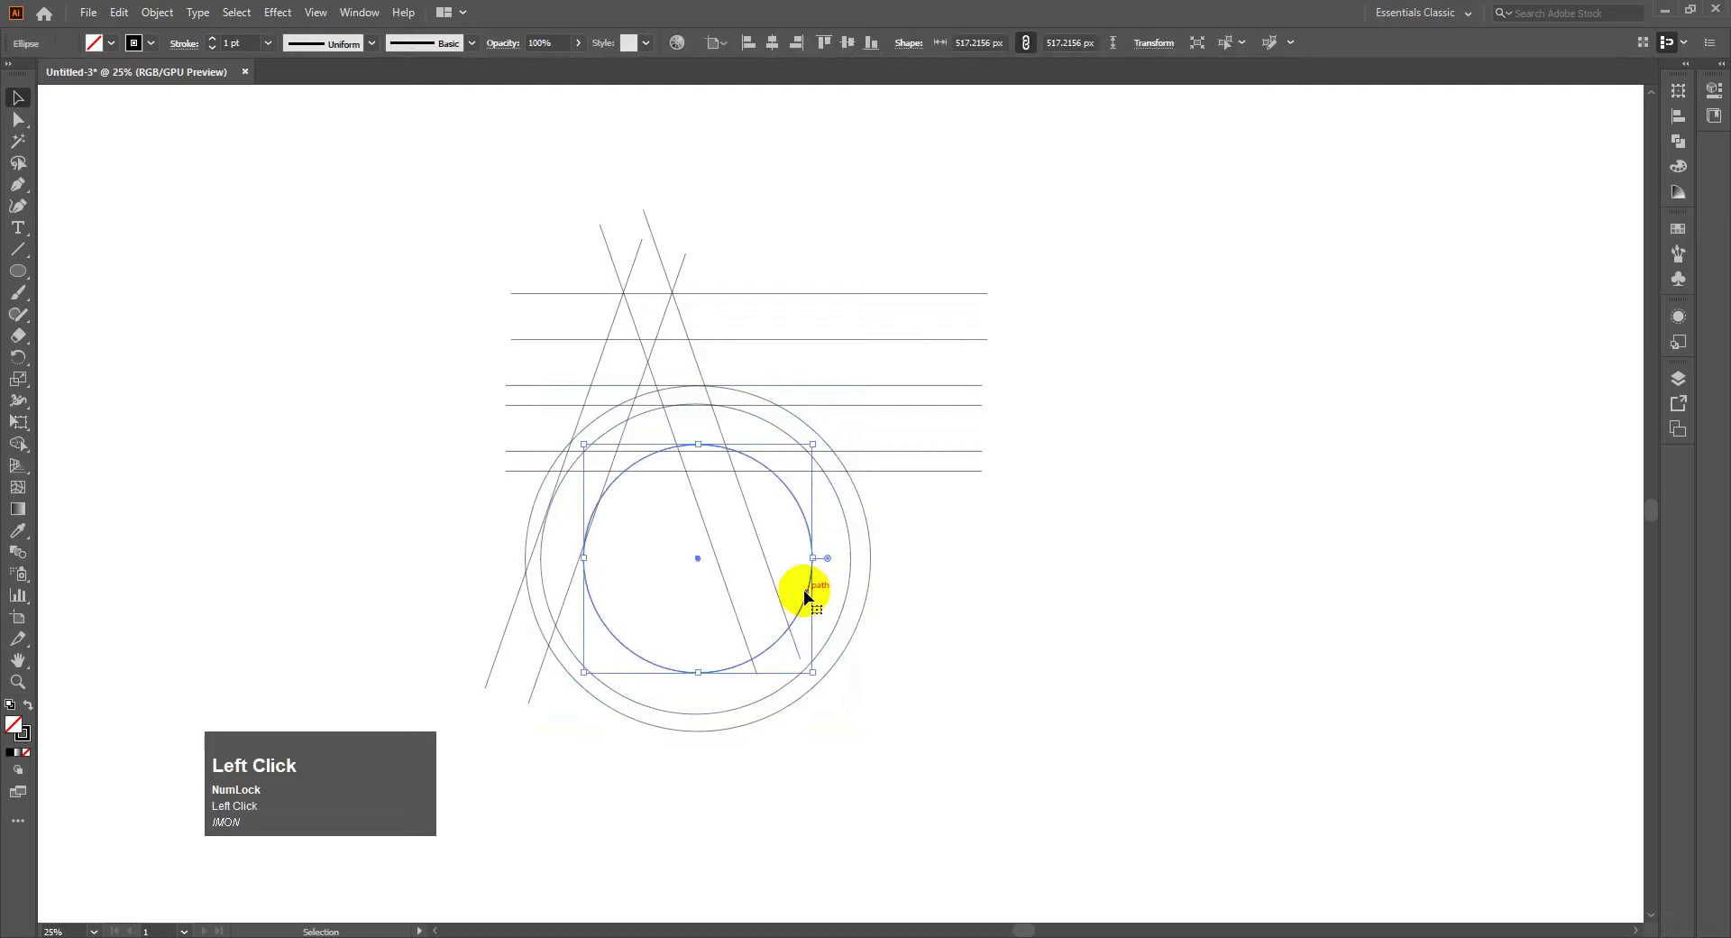
pyautogui.press('Down')
pyautogui.press('Down')
pyautogui.press('Down')
pyautogui.press('Down')
pyautogui.press('Down')
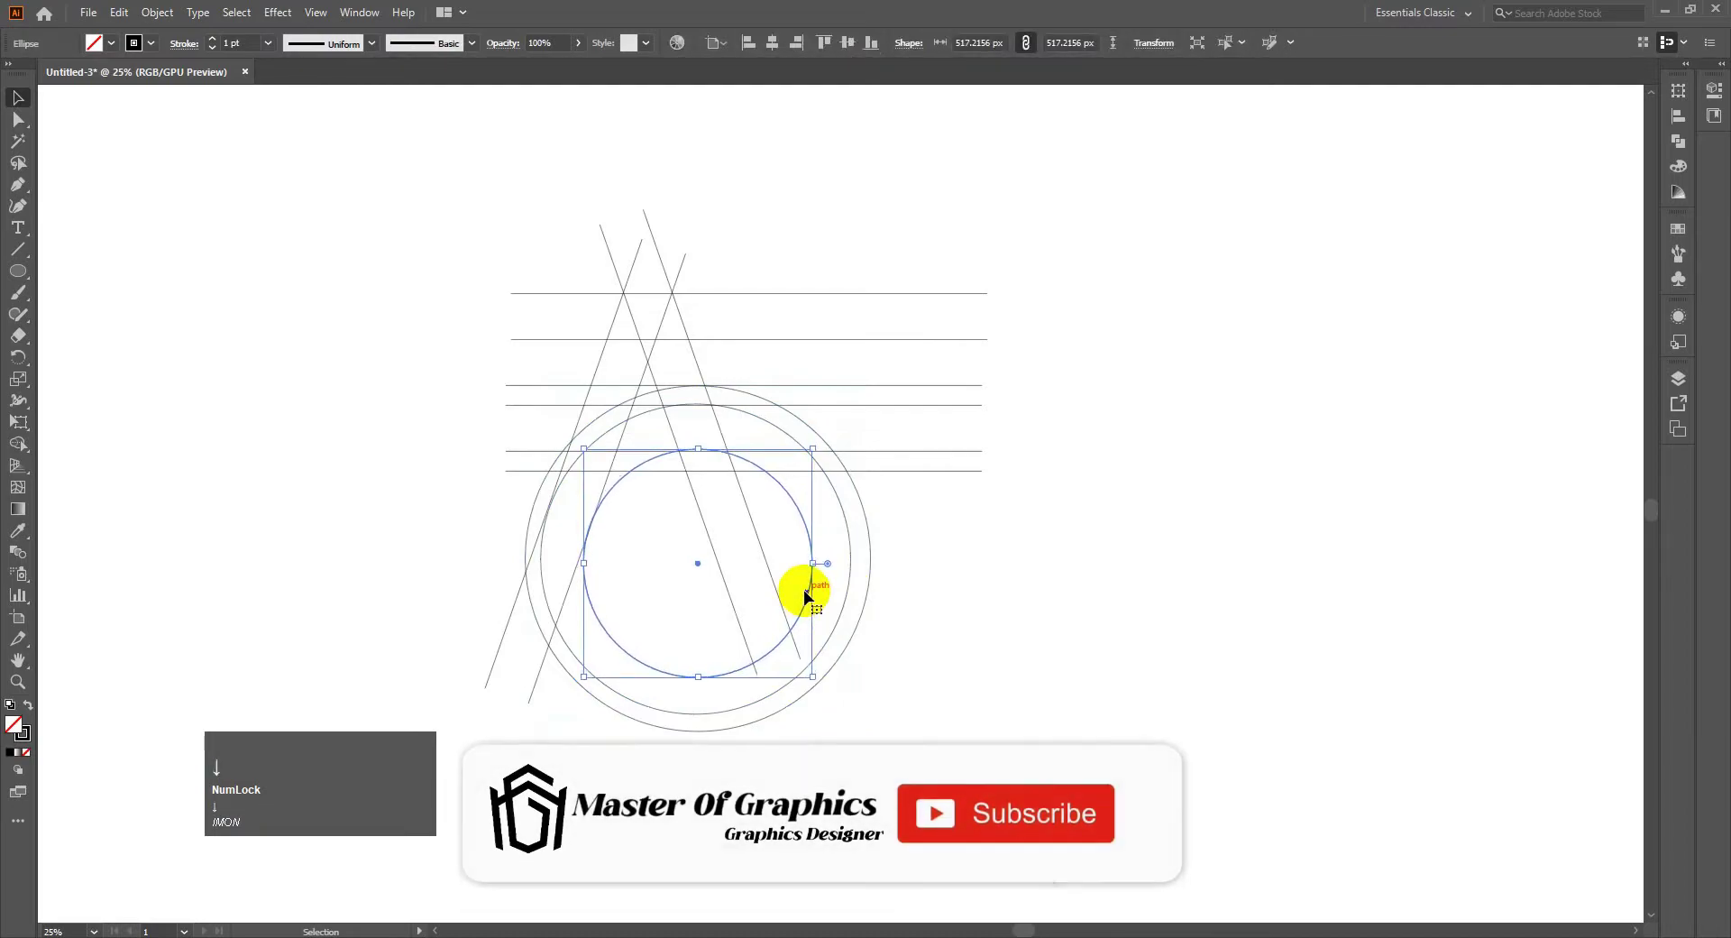
pyautogui.click(931, 582)
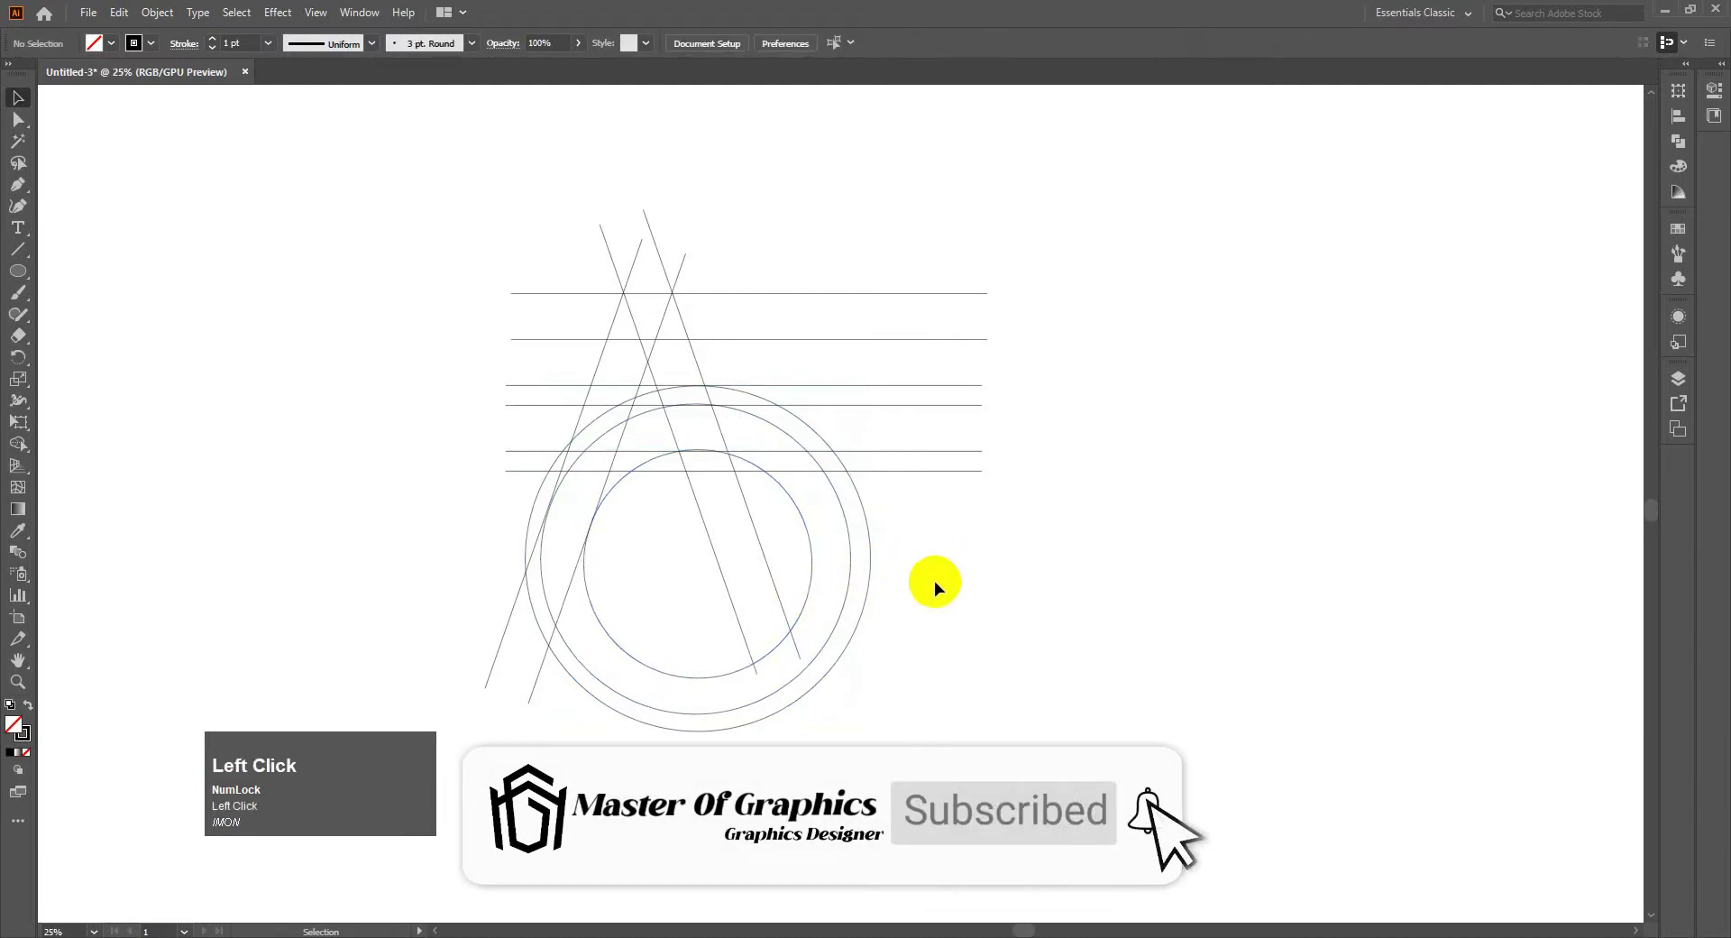
pyautogui.click(810, 545)
pyautogui.press('Down')
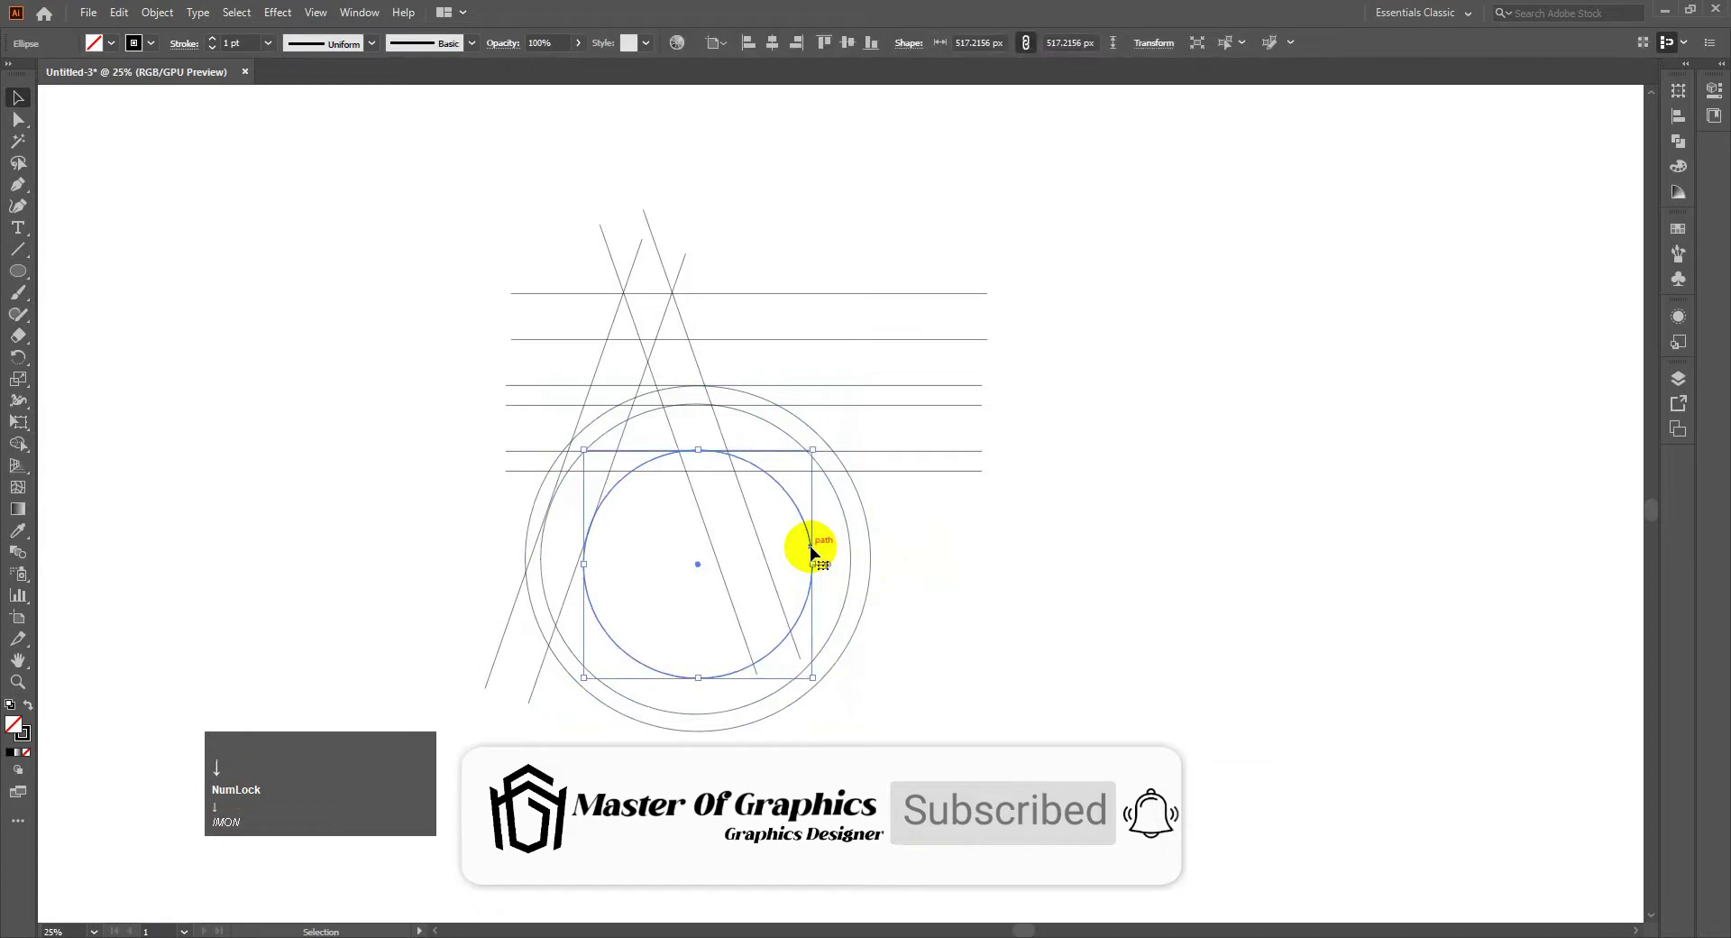
pyautogui.click(848, 542)
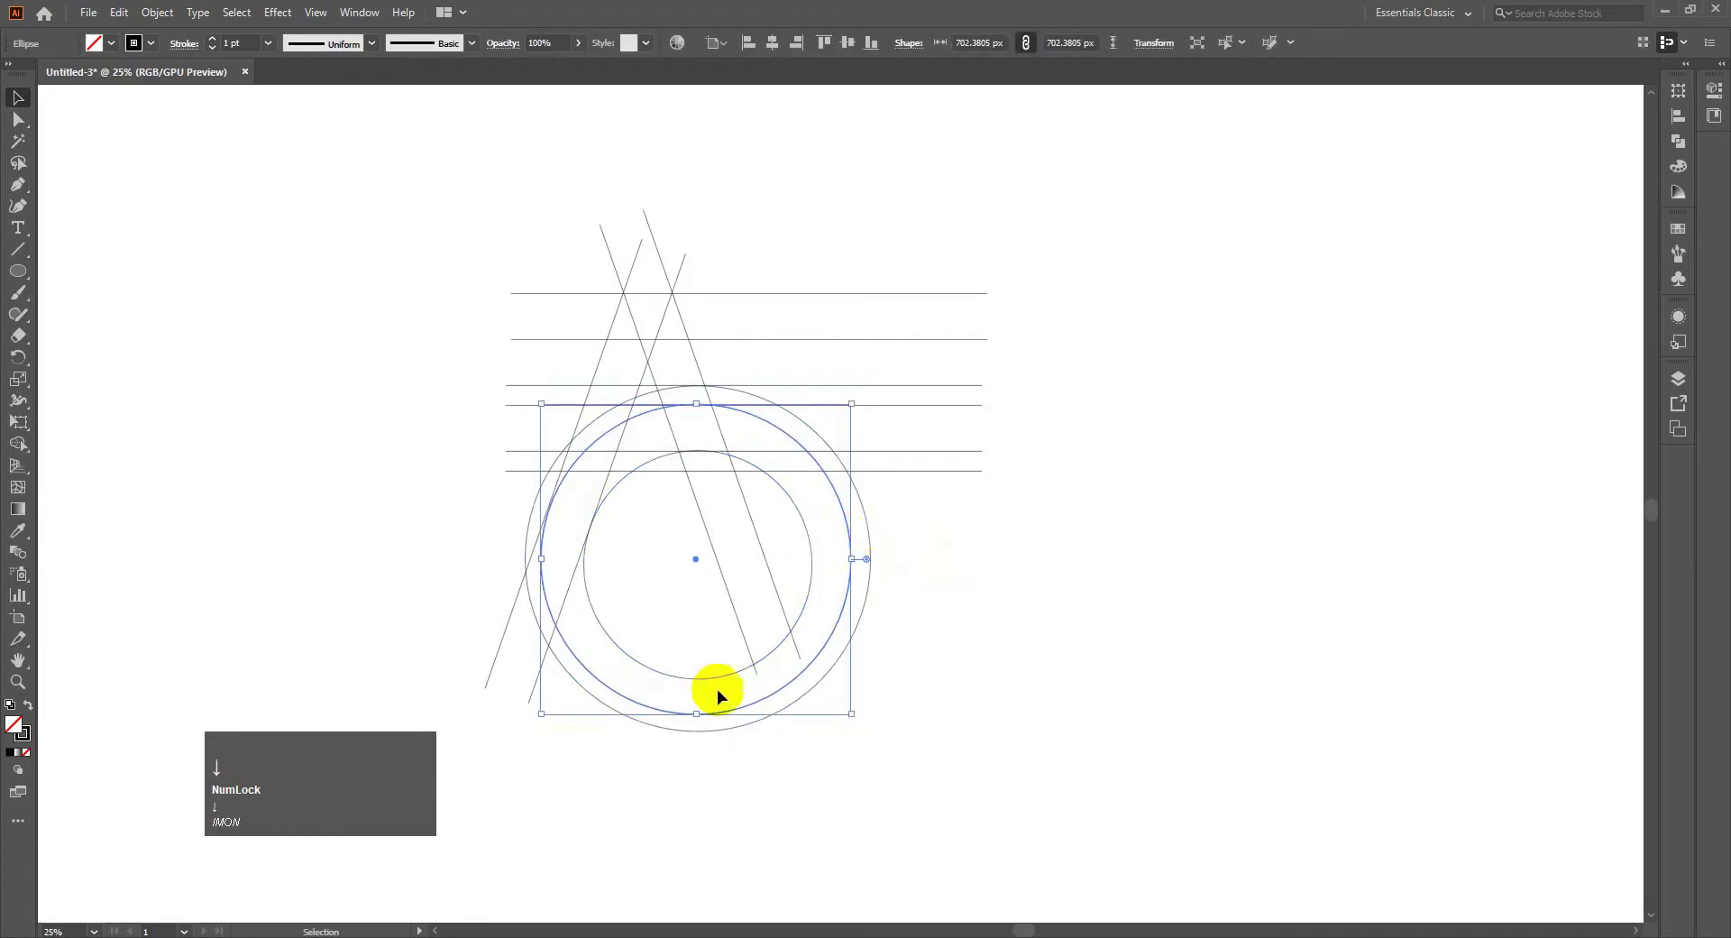
pyautogui.click(950, 691)
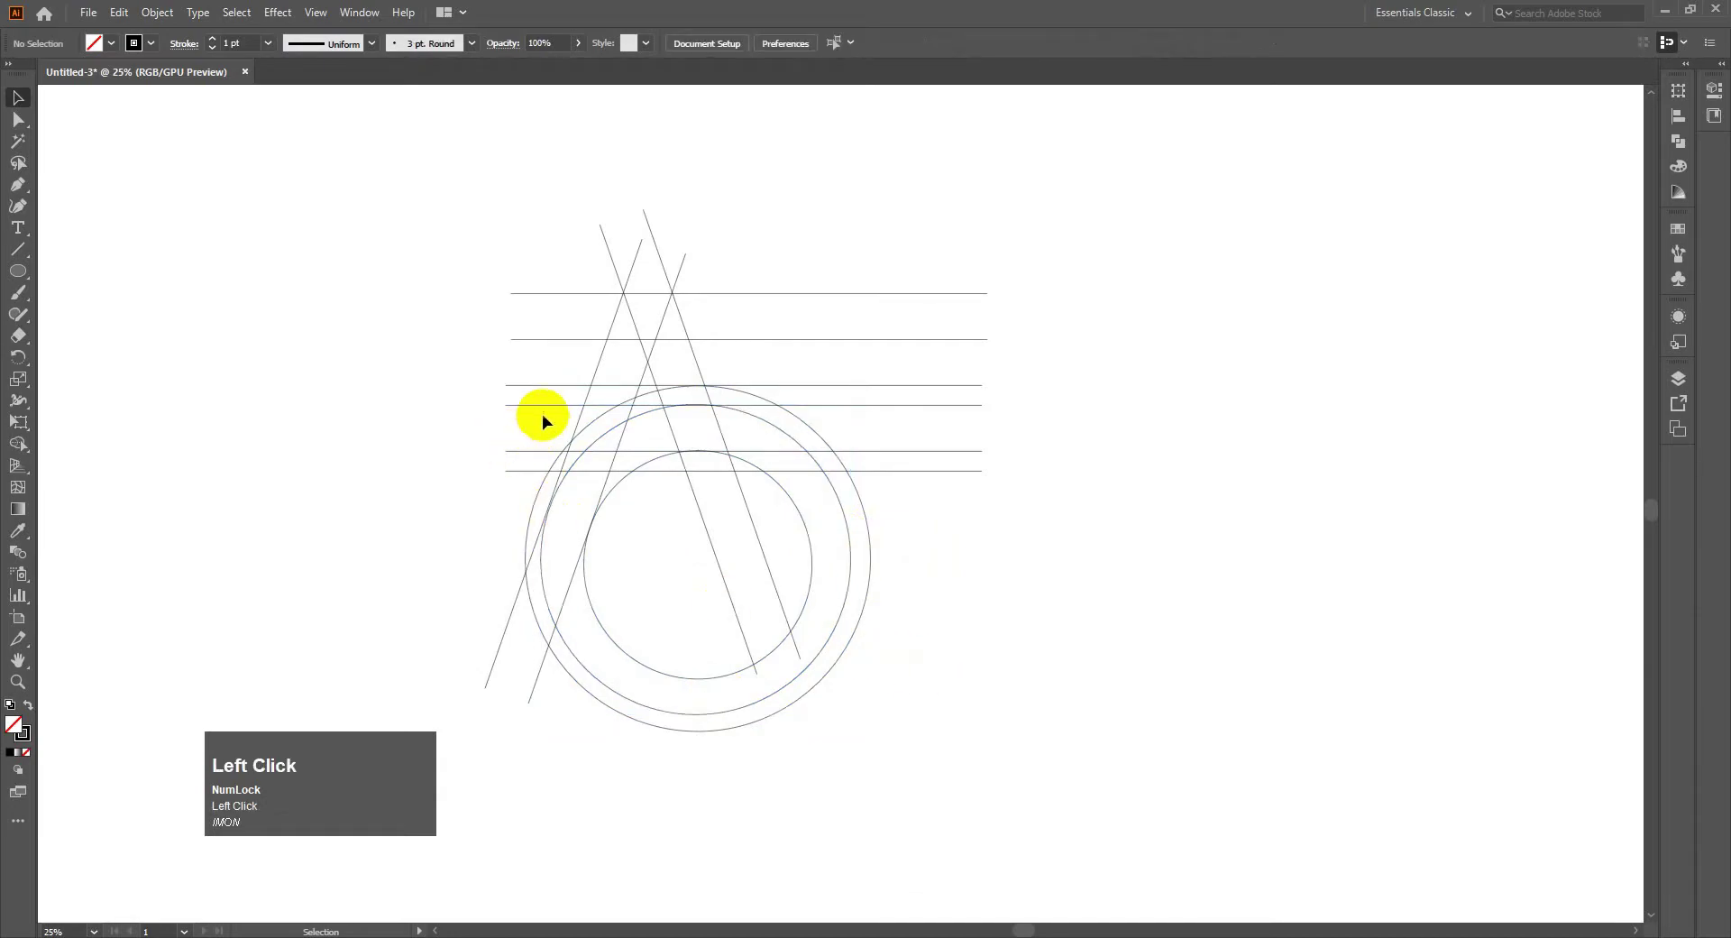
# Step: Draw a vertical line about 762 px long, tangent to the smallest circle's right side and crossing all the horizontal lines
pyautogui.click(17, 250)
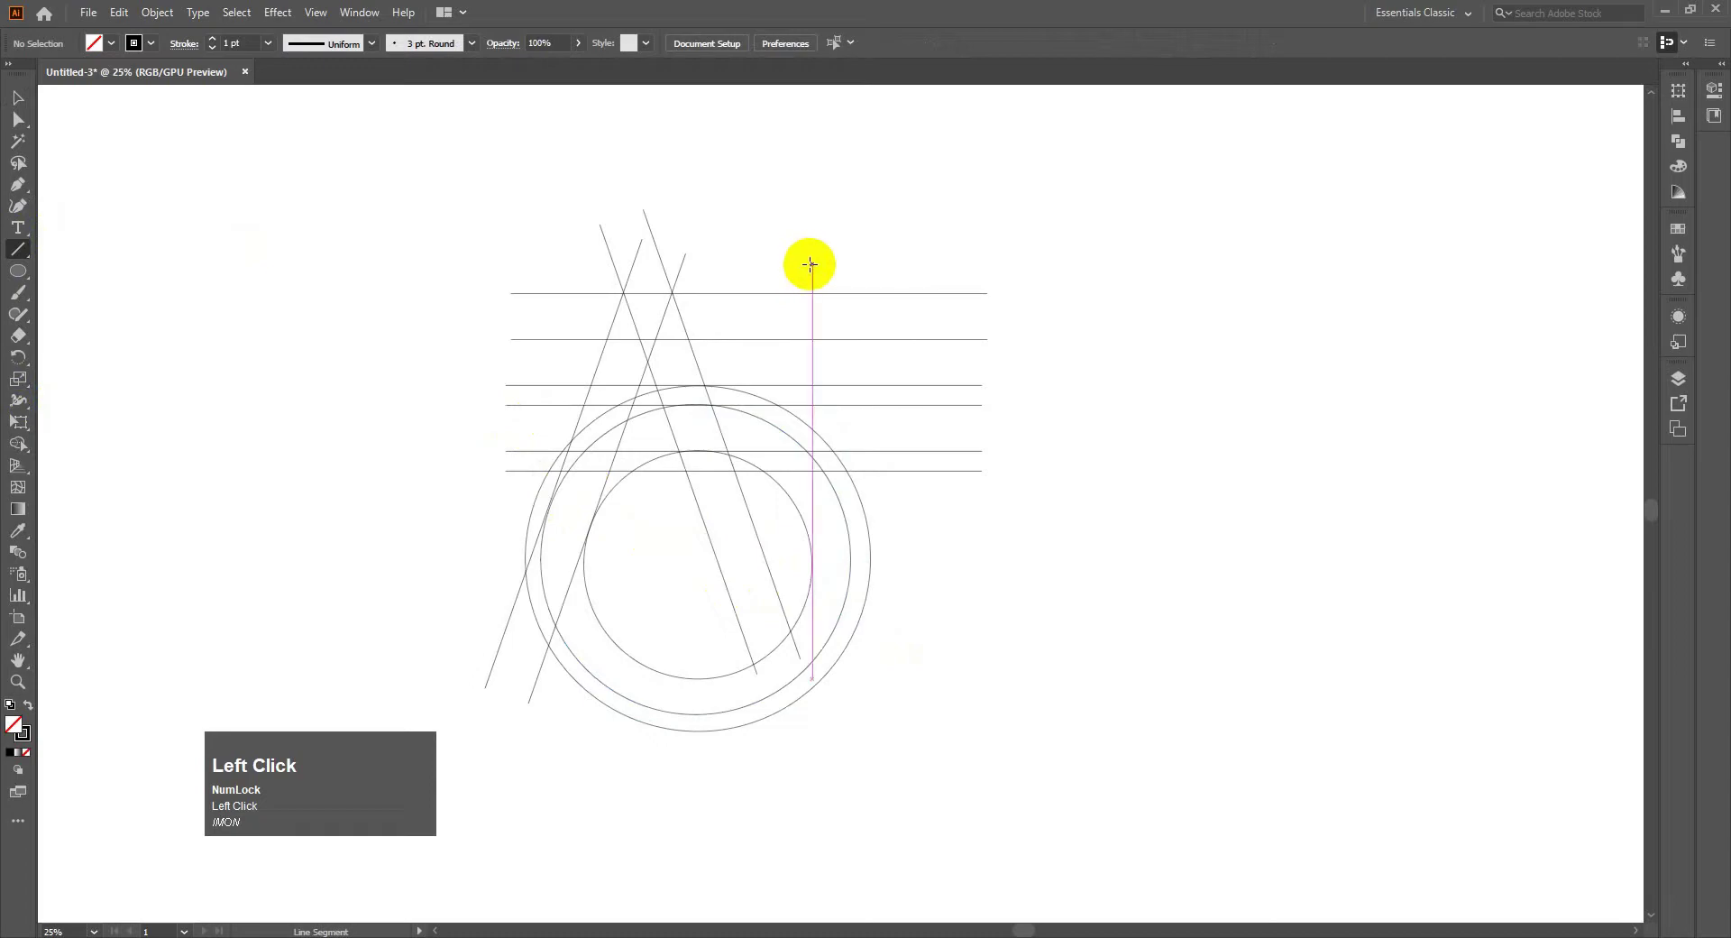
pyautogui.moveTo(809, 264); pyautogui.dragTo(813, 597)
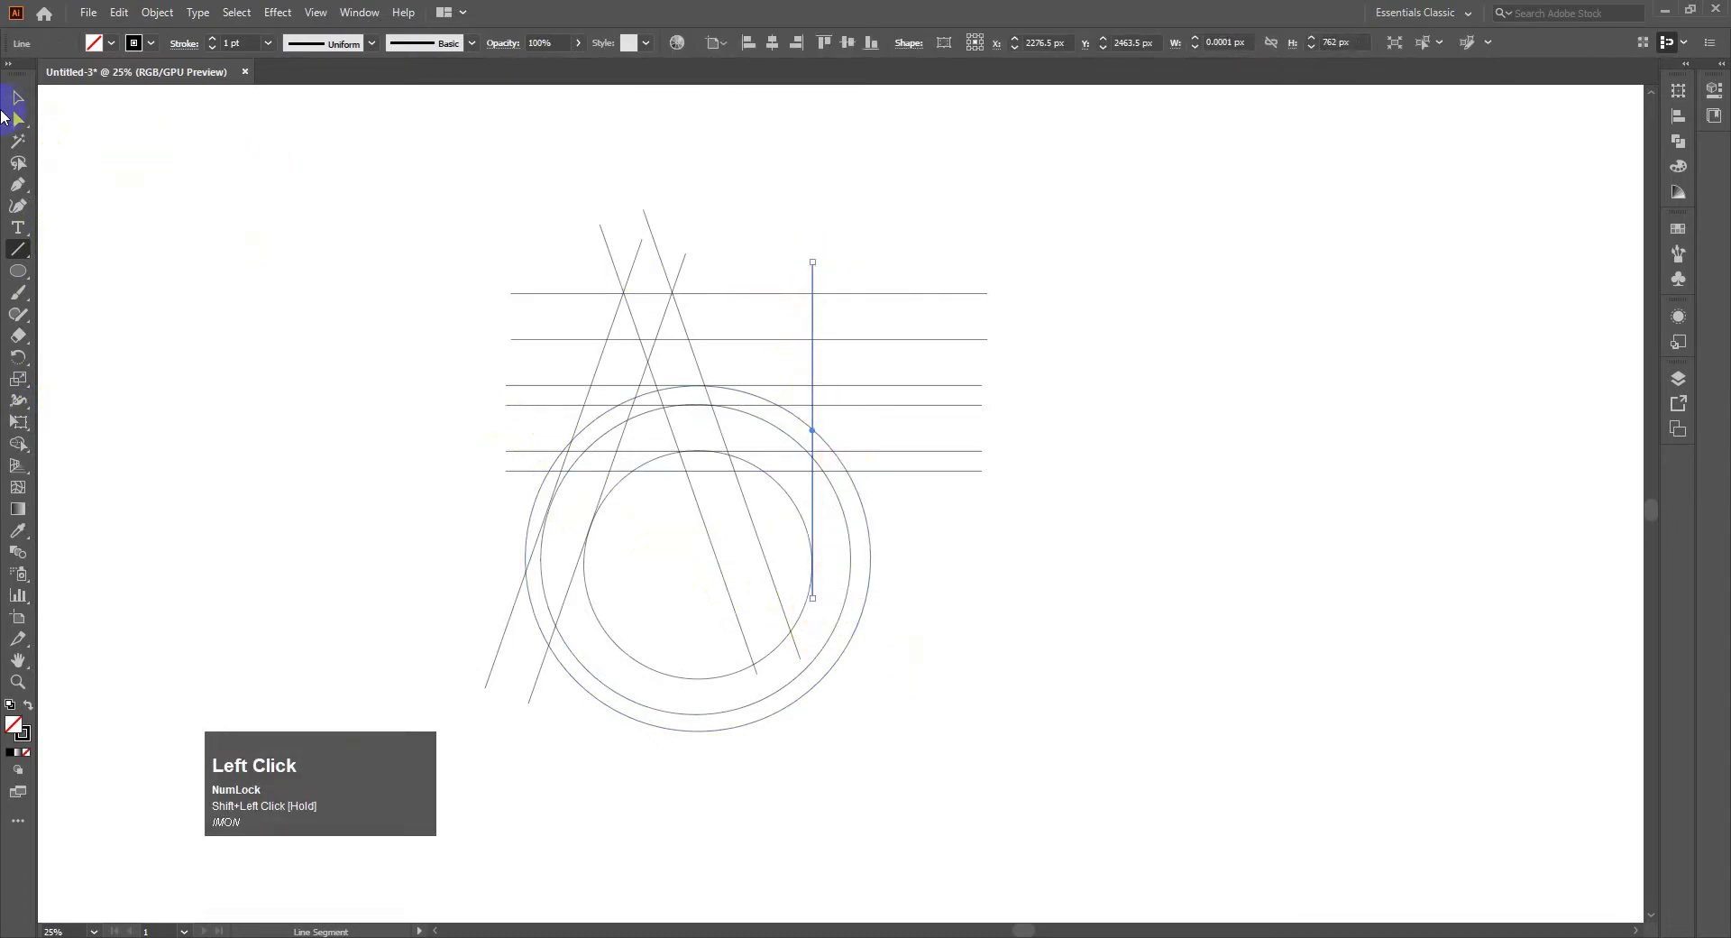
# Step: Duplicate the vertical line to the right so the copy is tangent to the middle circle's right side
pyautogui.click(17, 97)
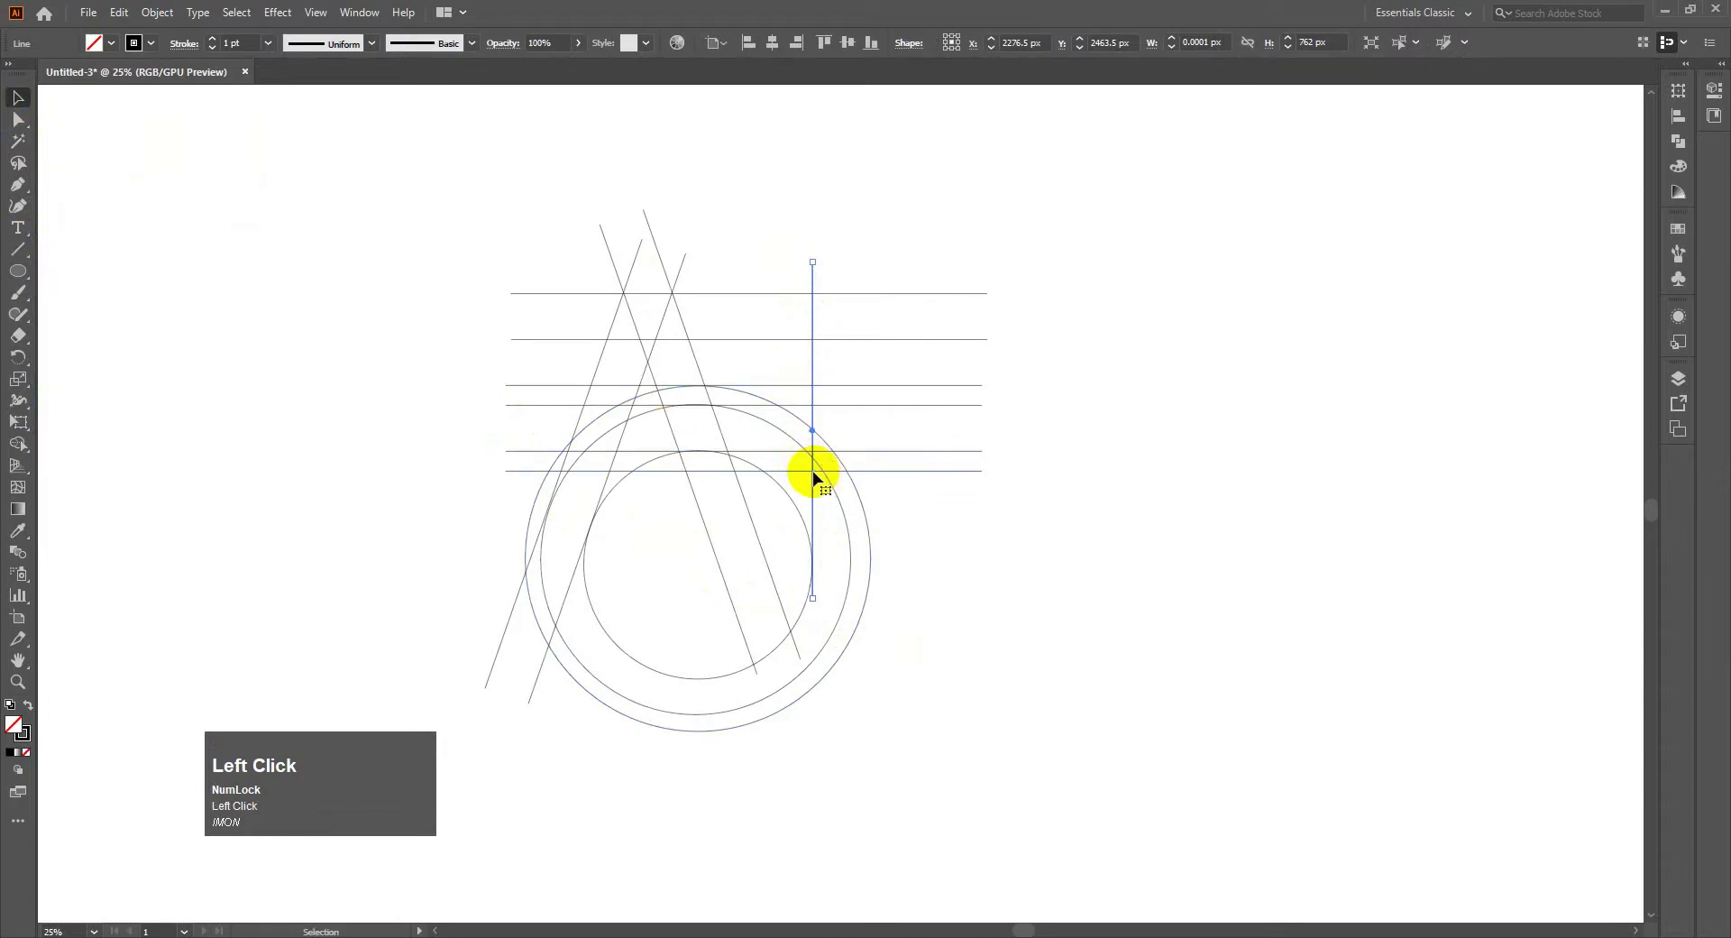
pyautogui.moveTo(814, 478); pyautogui.dragTo(848, 482)
pyautogui.click(729, 241)
# Step: Stretch all six horizontal lines together to the right, to about 1354 px overall width
pyautogui.moveTo(948, 235); pyautogui.dragTo(1003, 558)
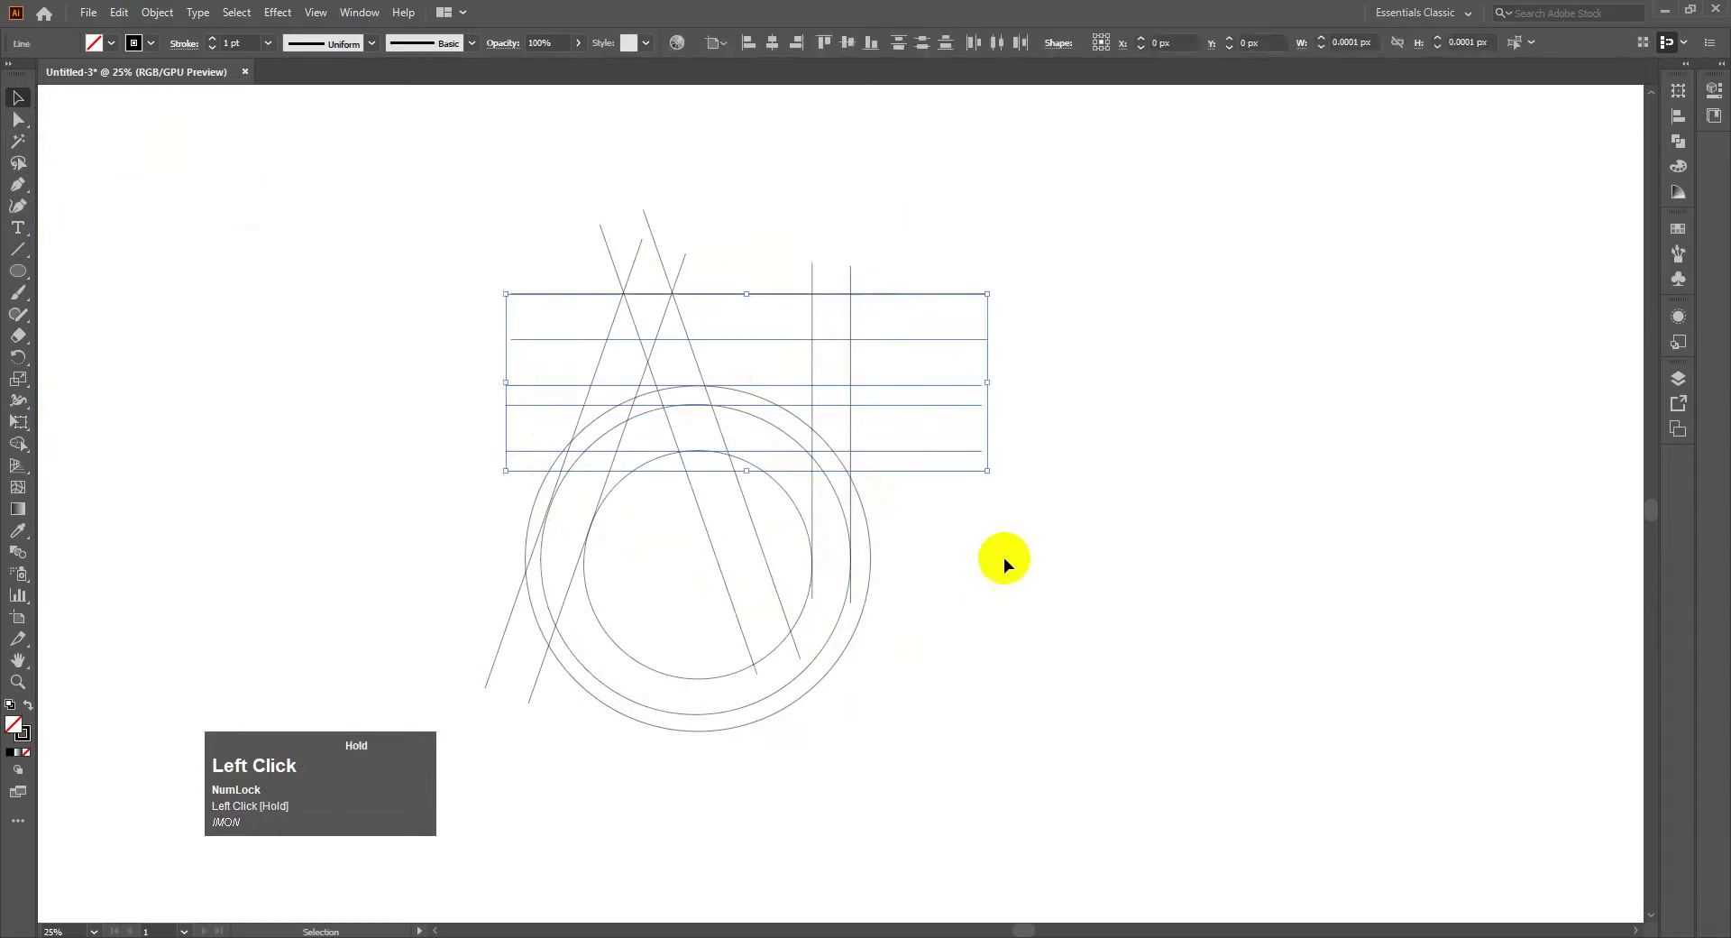
pyautogui.moveTo(987, 383); pyautogui.dragTo(1105, 373)
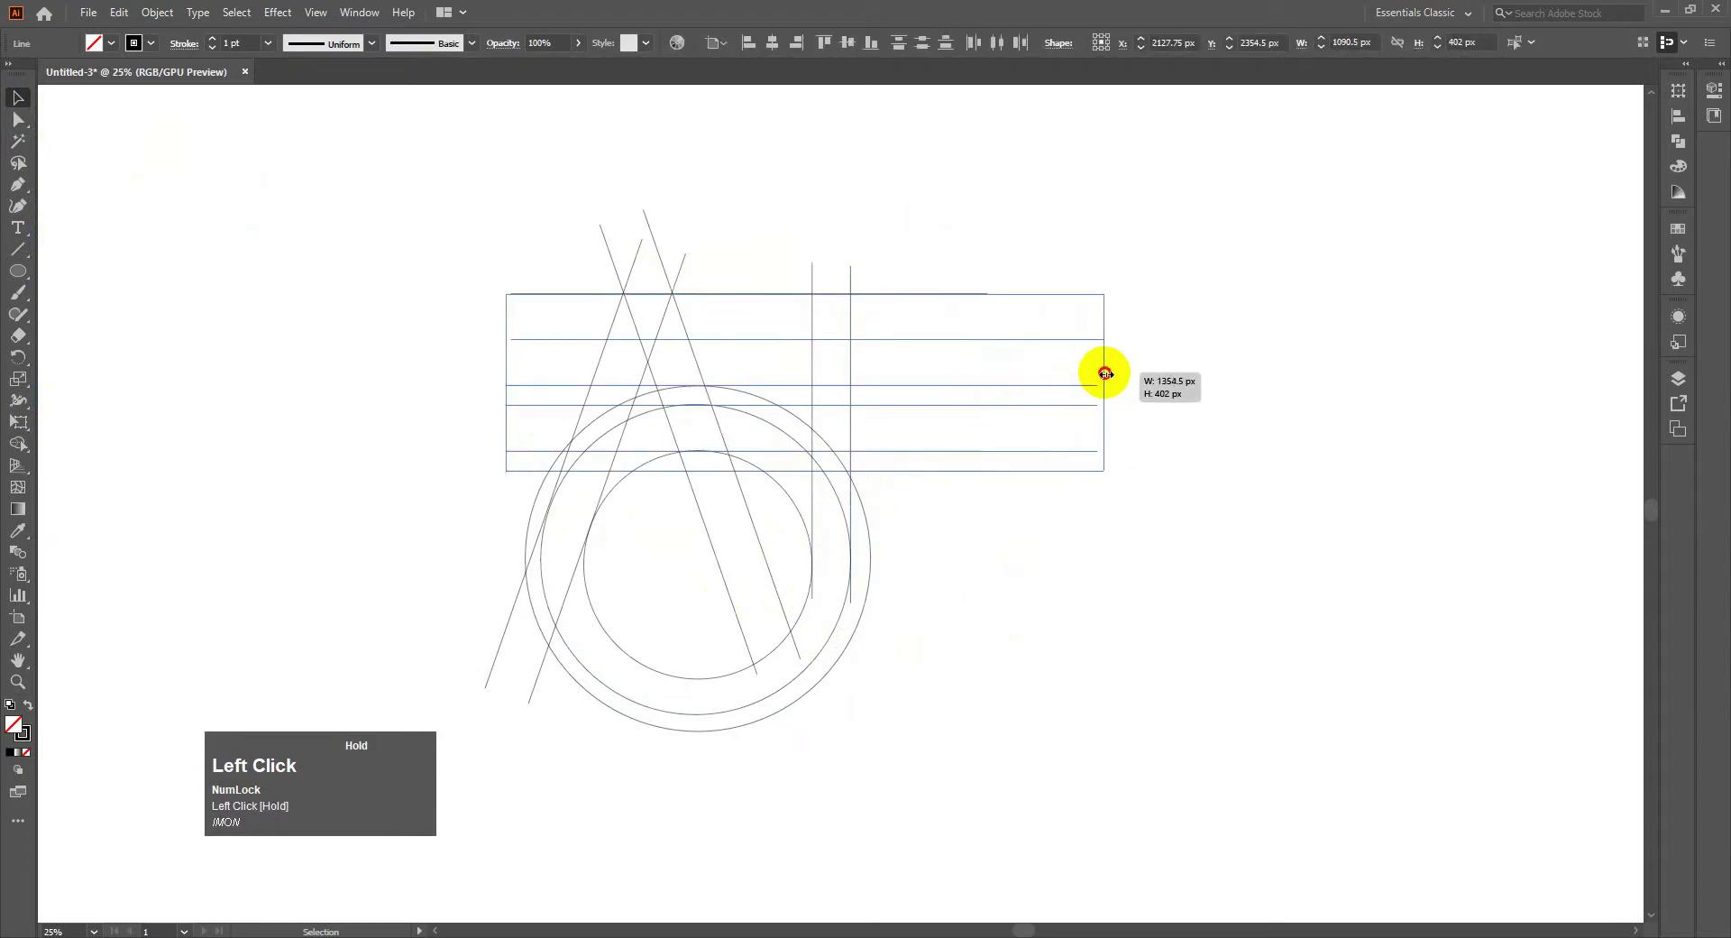
pyautogui.click(927, 250)
# Step: Shorten the A's right-leg diagonal pair to about 910 px tall and shift it slightly right
pyautogui.moveTo(708, 606); pyautogui.dragTo(709, 604)
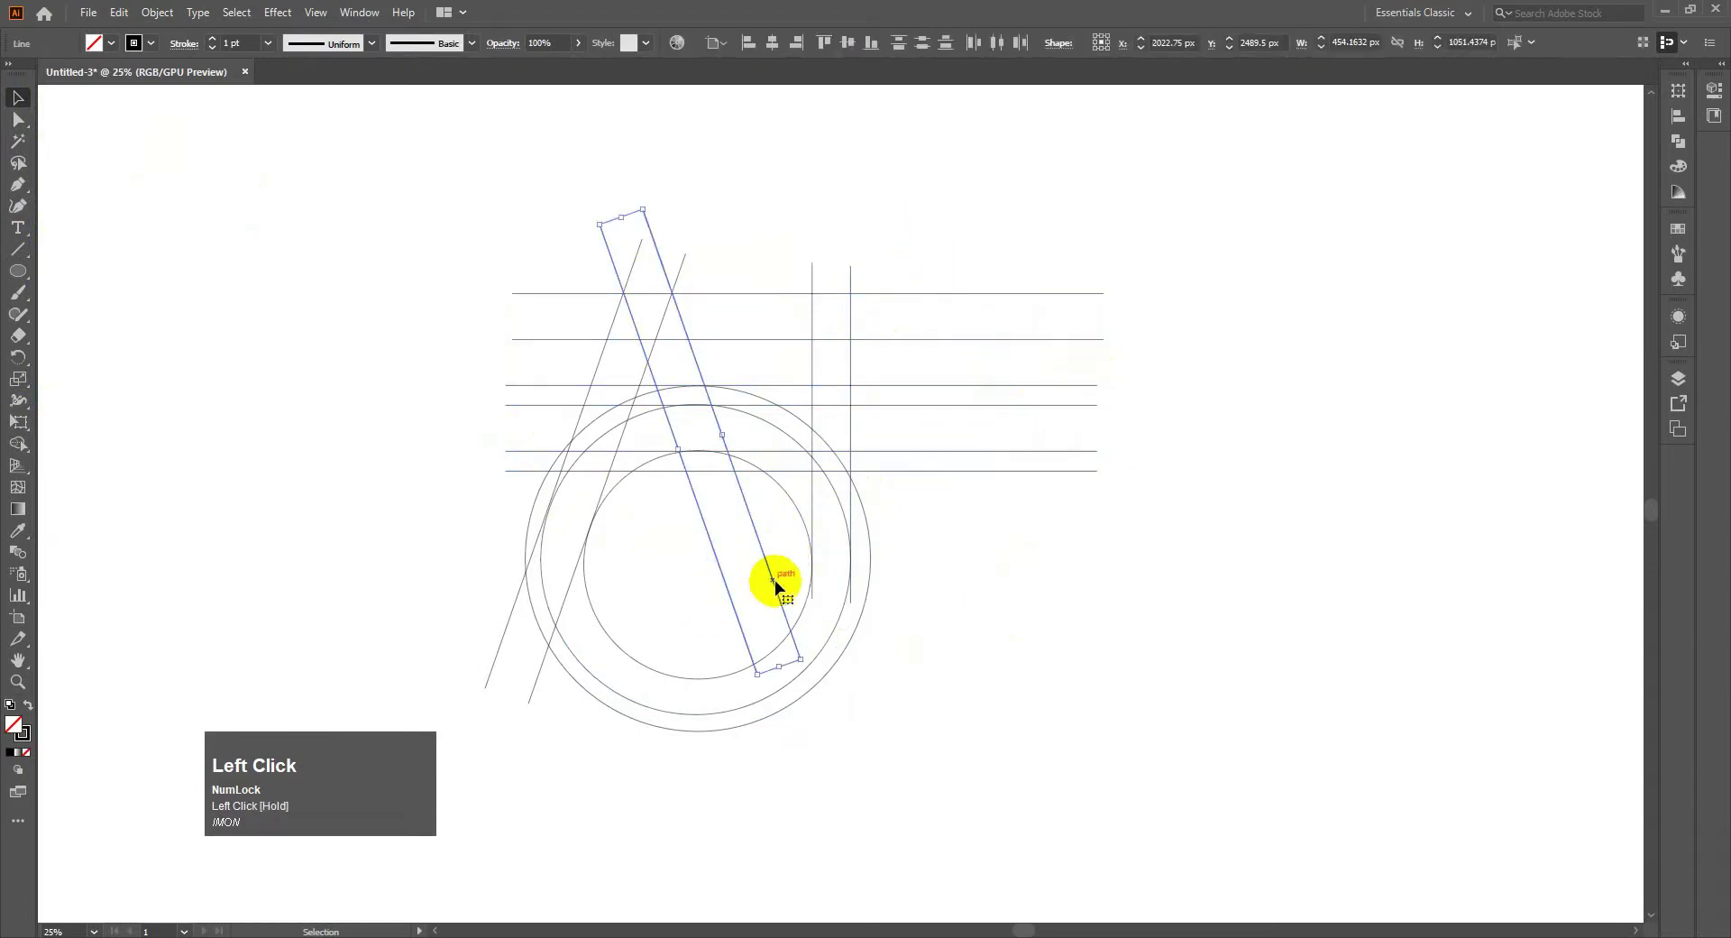
pyautogui.moveTo(777, 668); pyautogui.dragTo(783, 547)
pyautogui.click(681, 550)
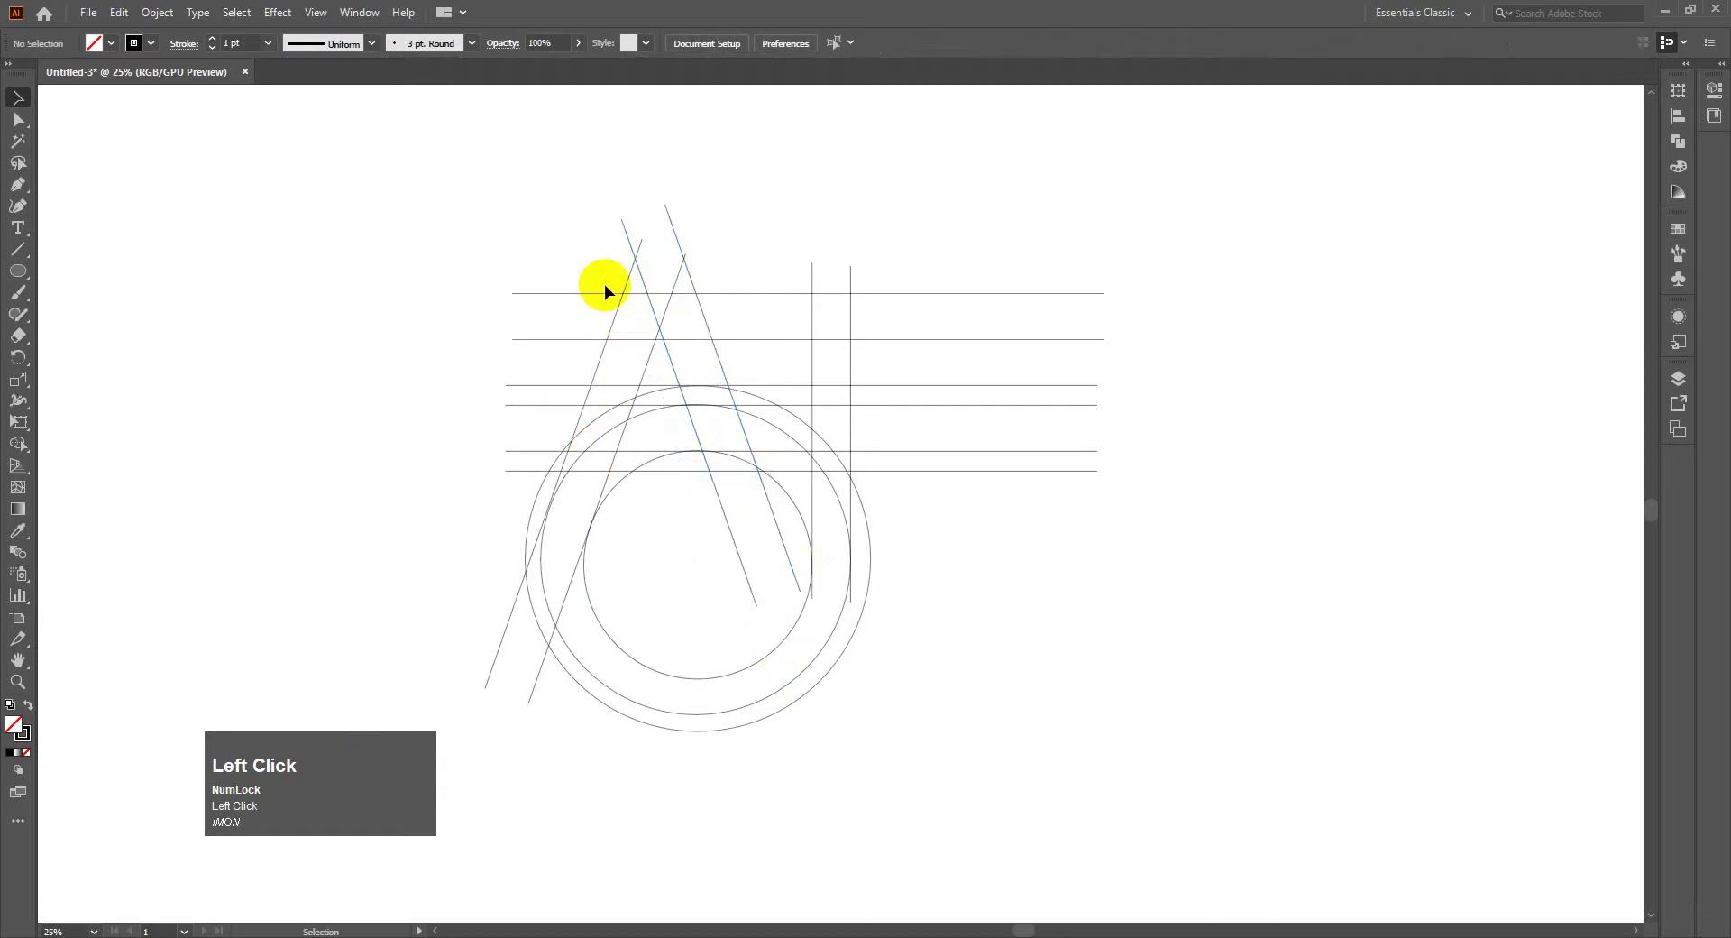
# Step: Tilt the A's left-leg diagonal pair to a flatter slope and reposition it against the left sides of the circles
pyautogui.moveTo(495, 668); pyautogui.dragTo(657, 363)
pyautogui.click(429, 565)
pyautogui.moveTo(532, 713); pyautogui.dragTo(544, 709)
pyautogui.moveTo(663, 240); pyautogui.dragTo(723, 253)
pyautogui.click(596, 613)
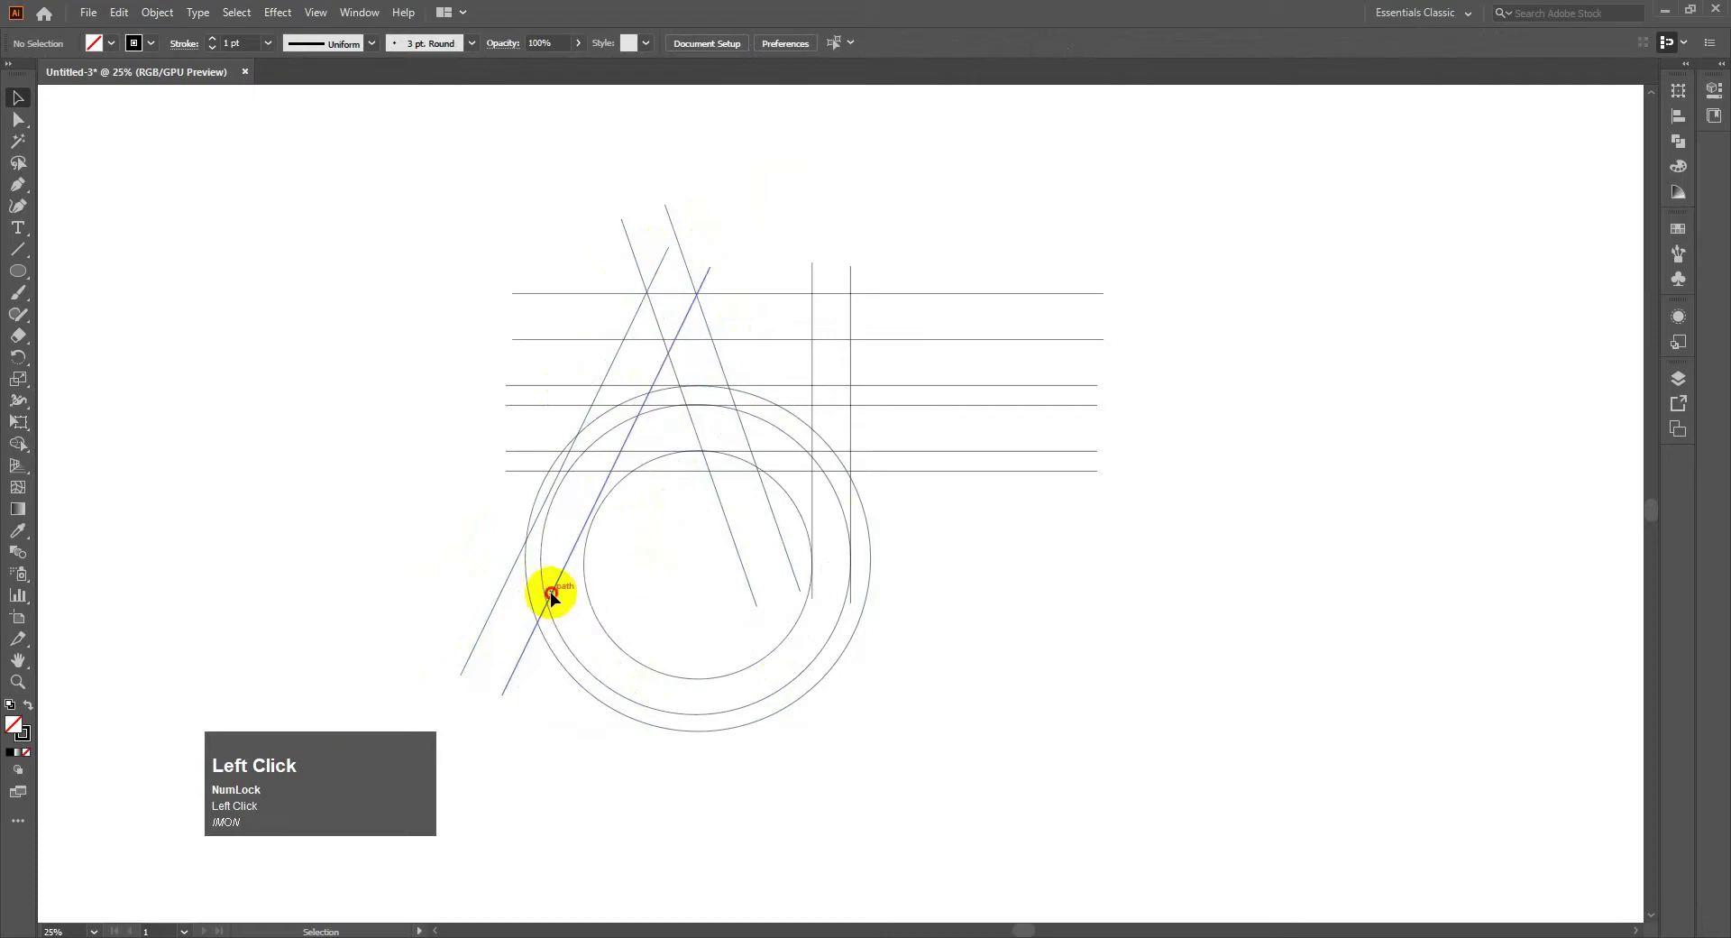
pyautogui.moveTo(464, 619); pyautogui.dragTo(537, 674)
pyautogui.moveTo(461, 628); pyautogui.dragTo(535, 631)
pyautogui.click(603, 622)
pyautogui.moveTo(603, 247); pyautogui.dragTo(670, 248)
# Step: Nudge the right-leg diagonal pair right so it crosses the left-leg pair on the top horizontal line
pyautogui.moveTo(578, 220); pyautogui.dragTo(687, 206)
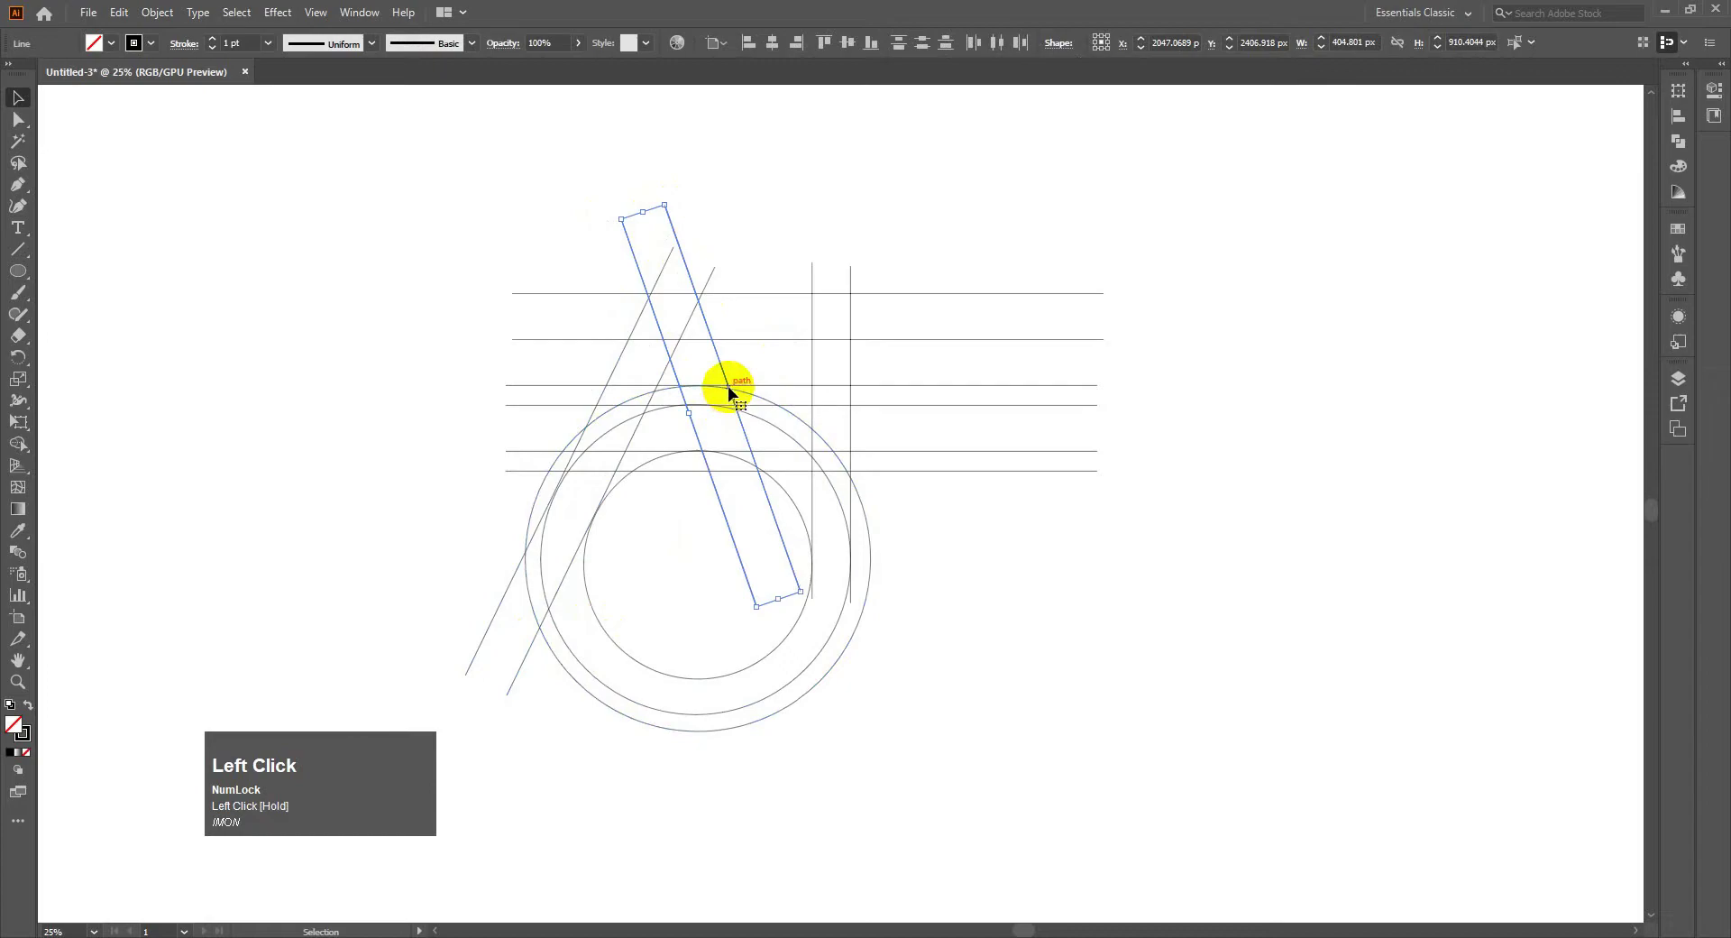
pyautogui.press('Right')
pyautogui.press('Right')
pyautogui.press('Right')
pyautogui.press('Right')
pyautogui.press('Right')
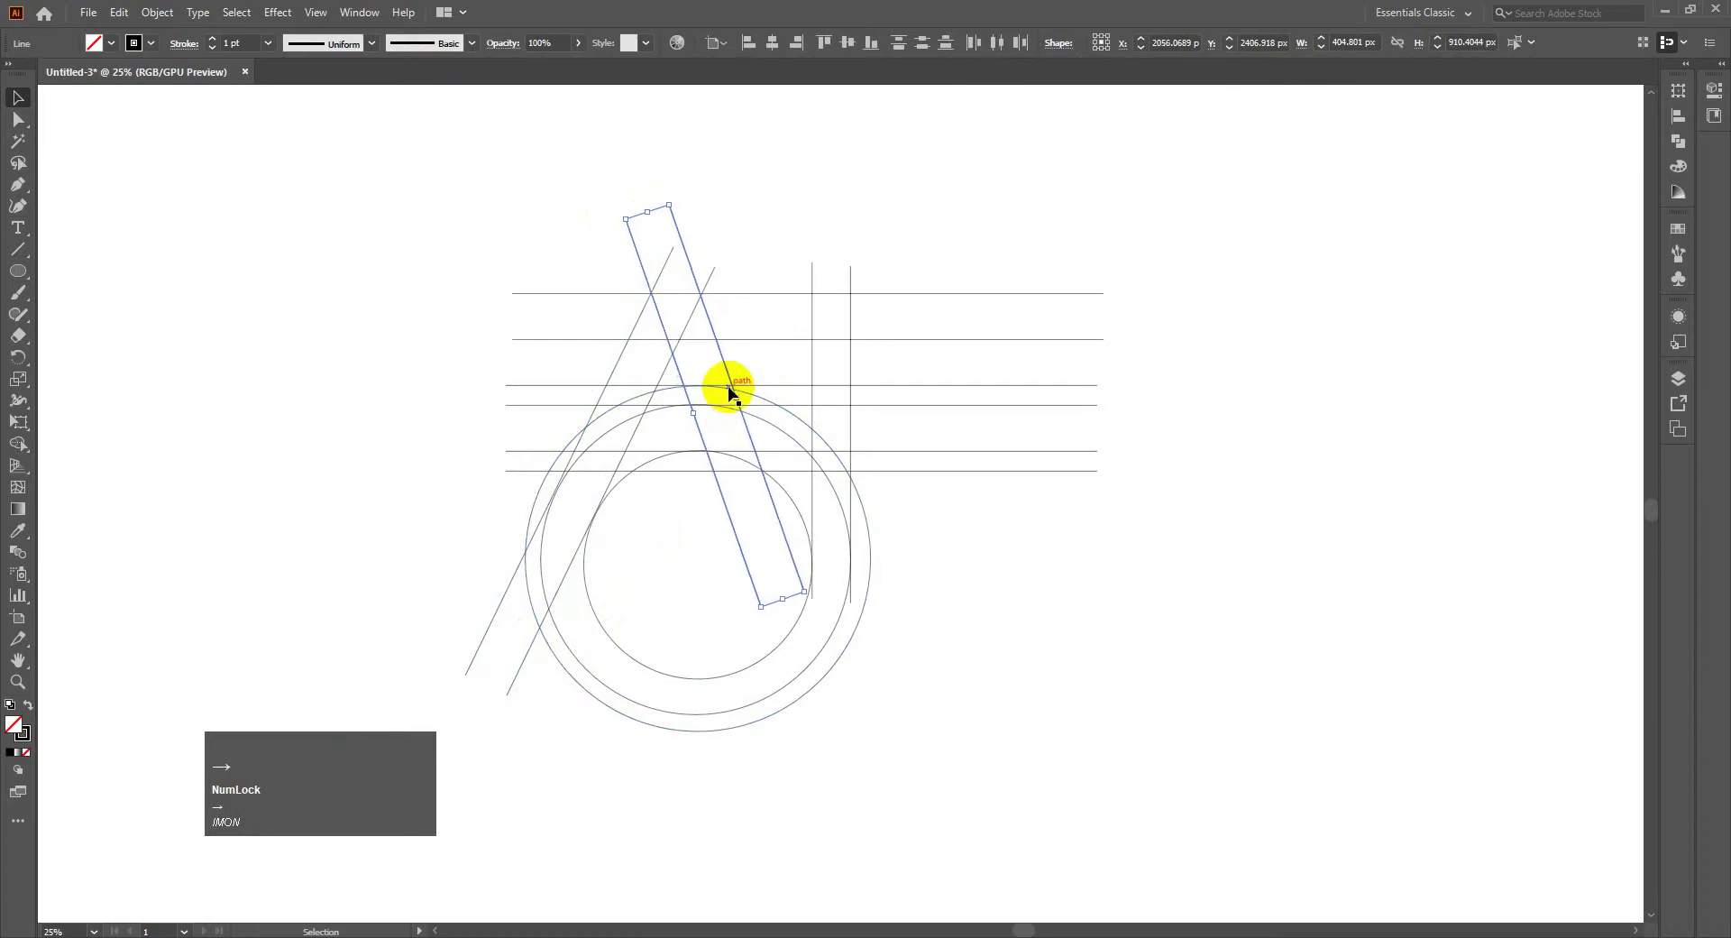
pyautogui.click(1080, 649)
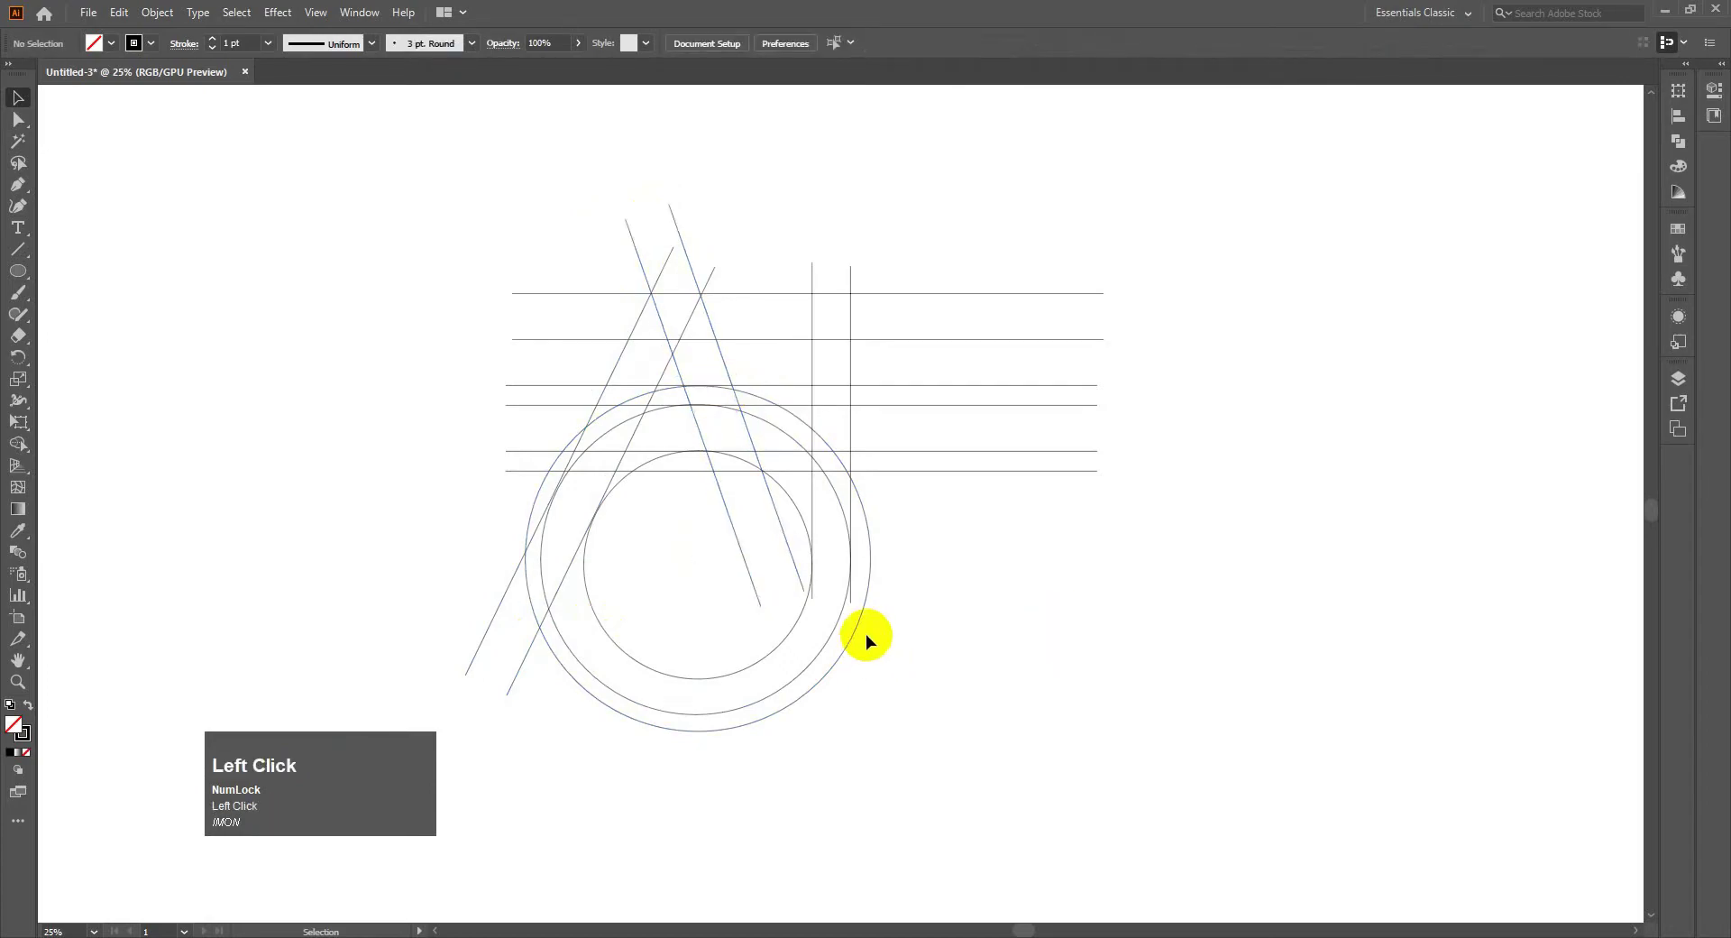
# Step: Draw a circle about 357 px wide between the first and fifth horizontal lines, tangent to the second vertical line's right side
pyautogui.click(19, 270)
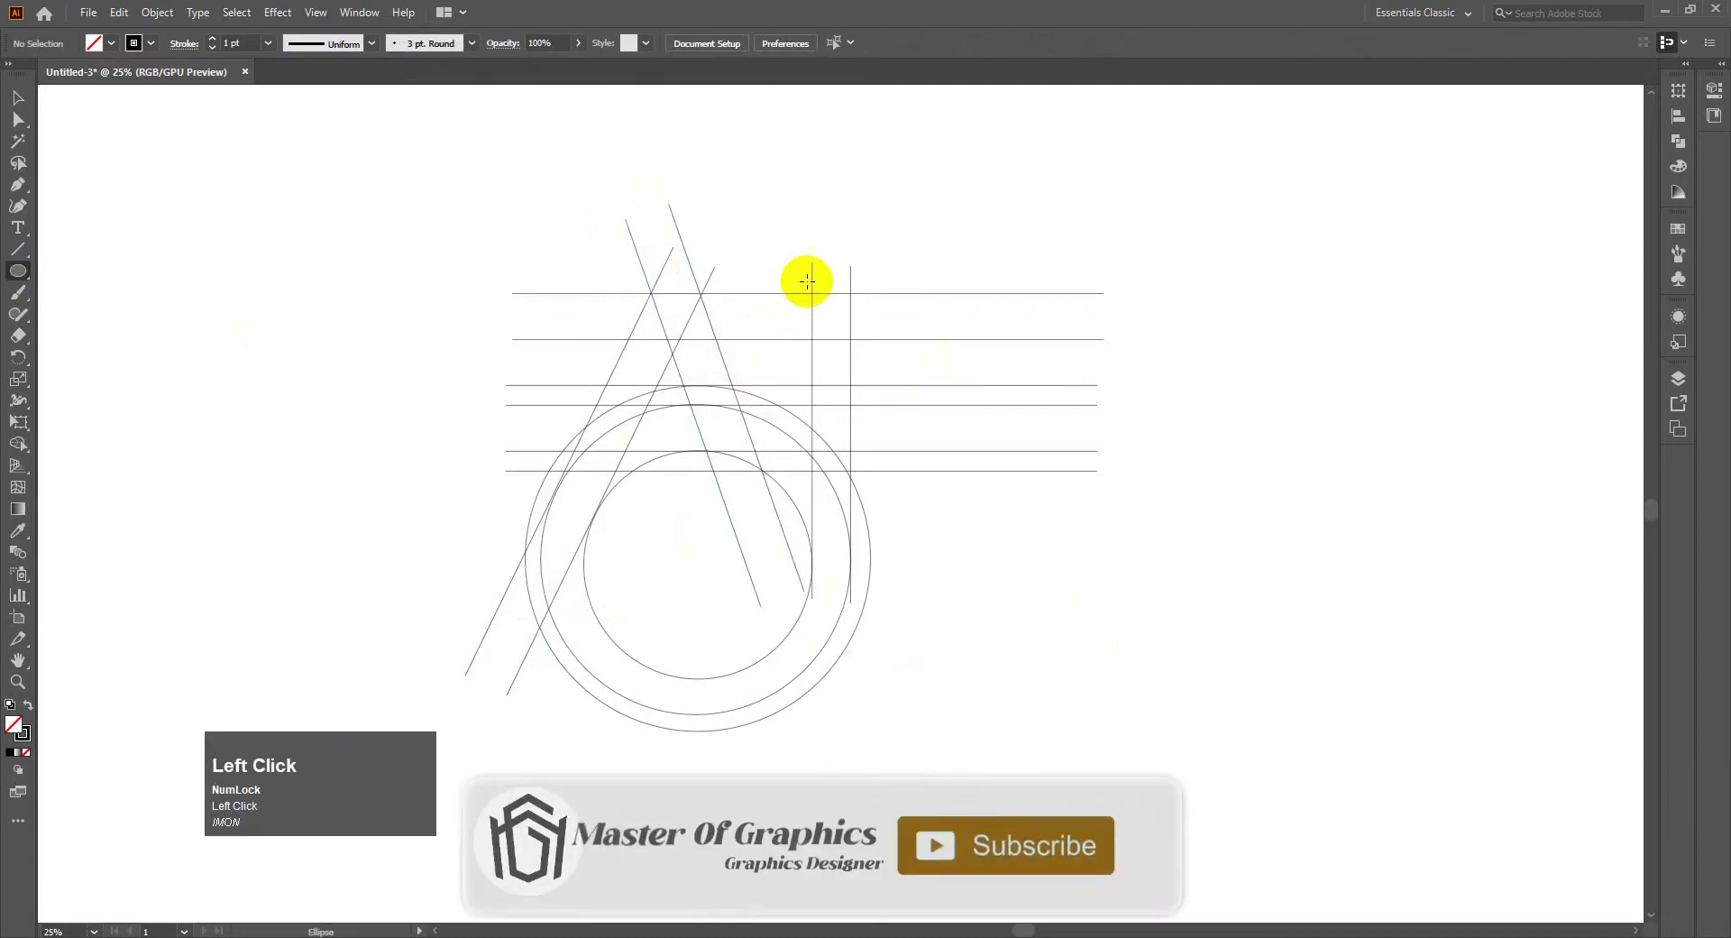
pyautogui.moveTo(850, 293); pyautogui.dragTo(986, 452)
pyautogui.click(18, 97)
# Step: Copy the new circle in place and scale the copy concentrically down to fit between the second and fourth horizontal lines
pyautogui.click(118, 12)
pyautogui.click(158, 100)
pyautogui.click(118, 12)
pyautogui.click(236, 175)
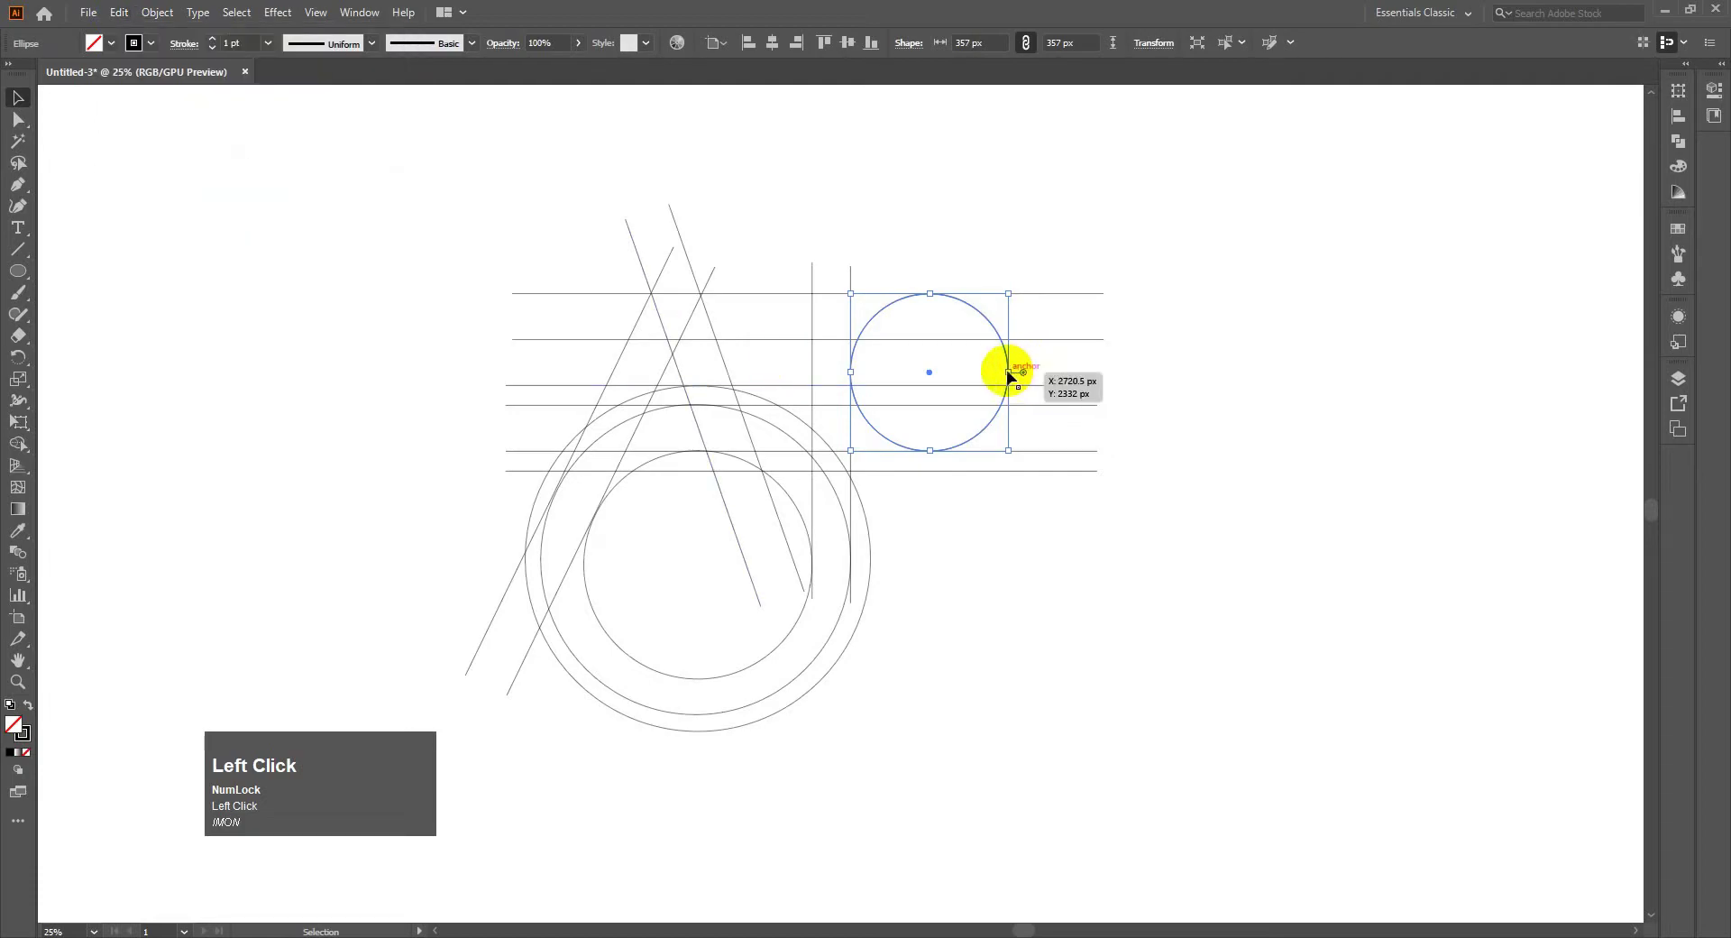
pyautogui.moveTo(1009, 372); pyautogui.dragTo(964, 372)
# Step: Draw a horizontal line about 1401 px long and move it to pass through the centre of the large circles
pyautogui.moveTo(226, 191); pyautogui.dragTo(1383, 714)
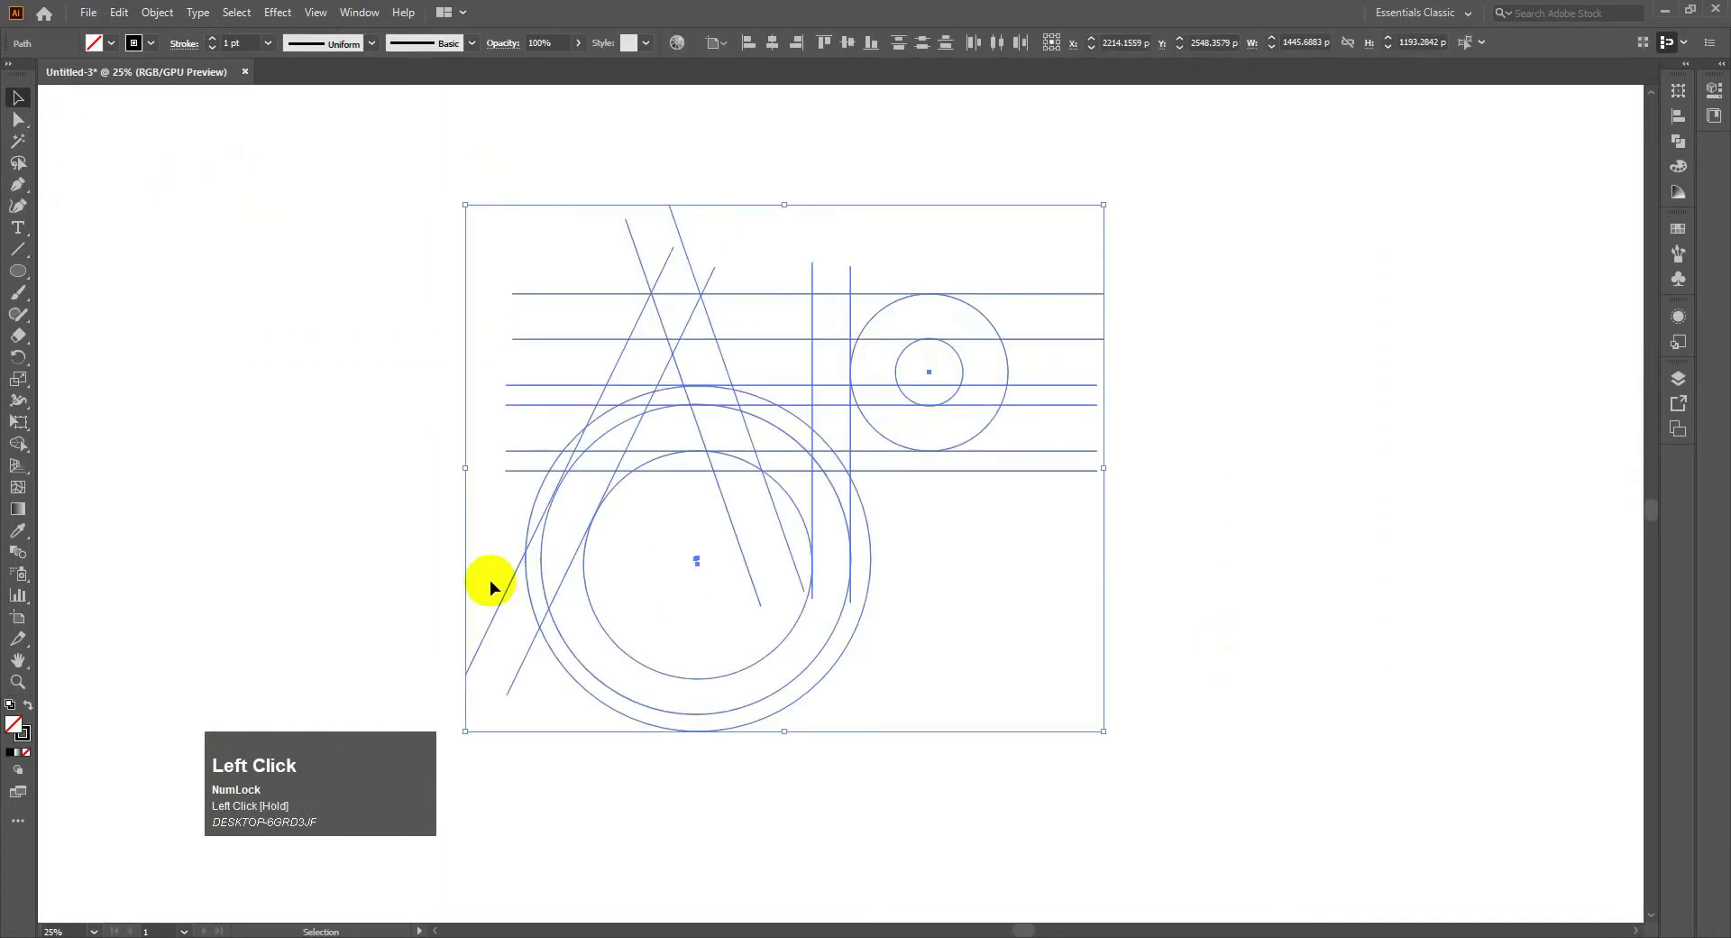
pyautogui.click(78, 329)
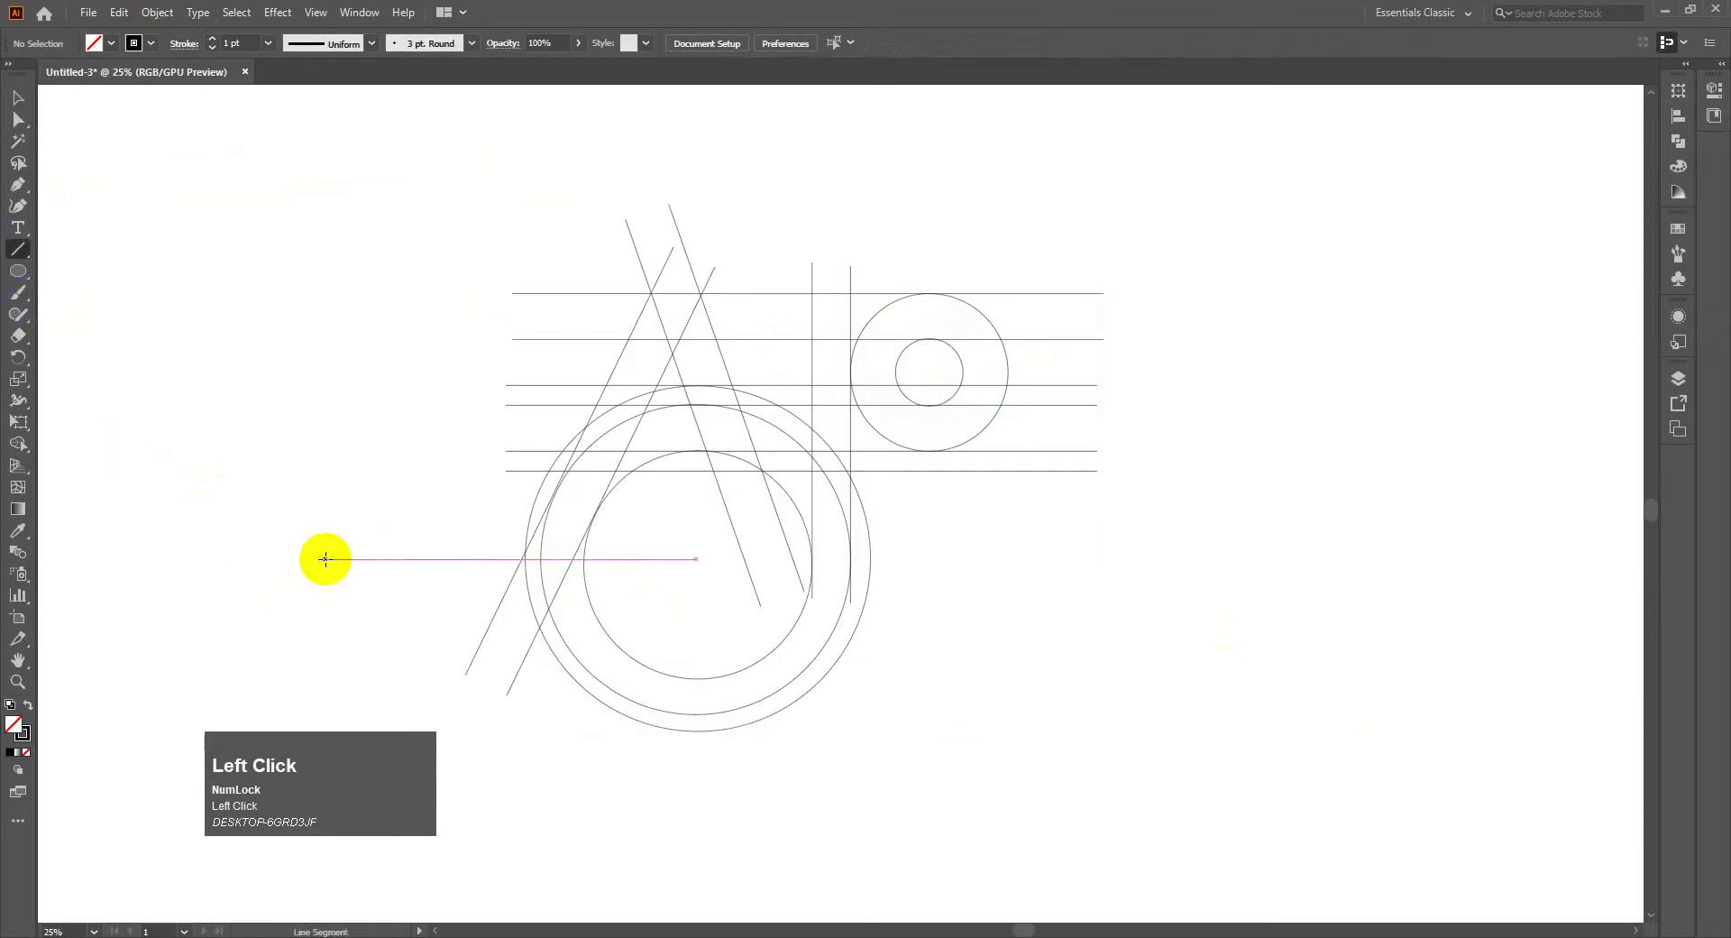
pyautogui.moveTo(333, 520); pyautogui.dragTo(952, 556)
pyautogui.click(18, 96)
pyautogui.click(95, 360)
pyautogui.moveTo(676, 523); pyautogui.dragTo(684, 561)
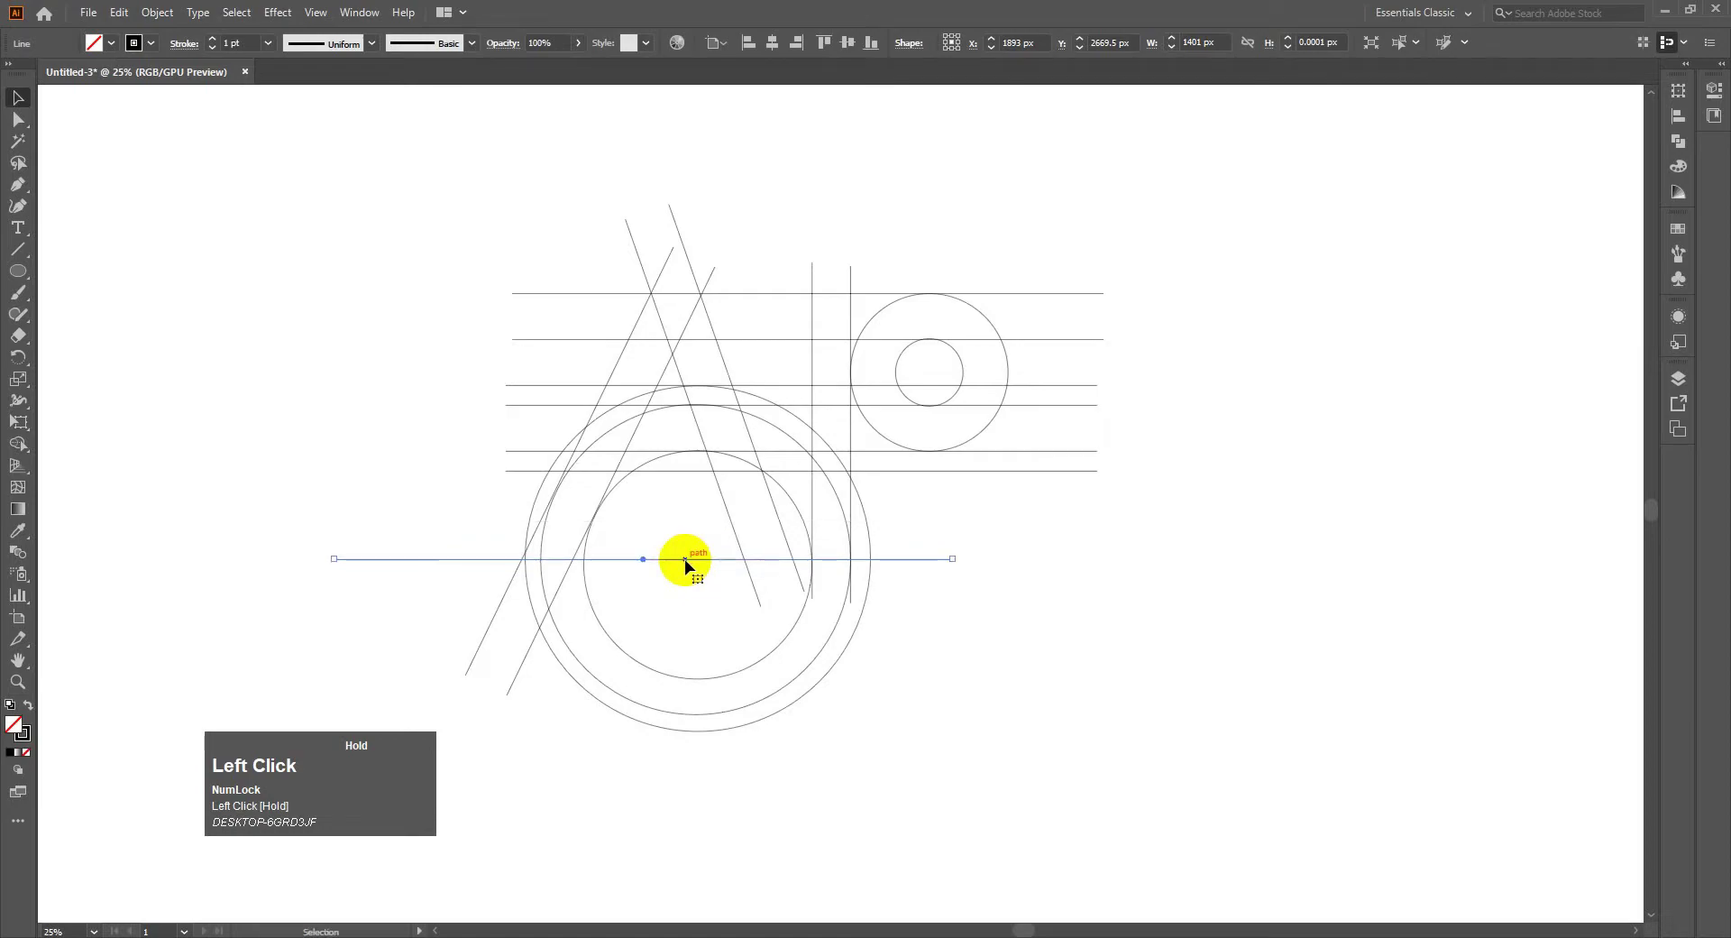
# Step: Try to merge the left arc, horizontal band and upper-right ring into one black shape with Shape Builder
pyautogui.click(94, 413)
pyautogui.moveTo(669, 527); pyautogui.dragTo(1184, 767)
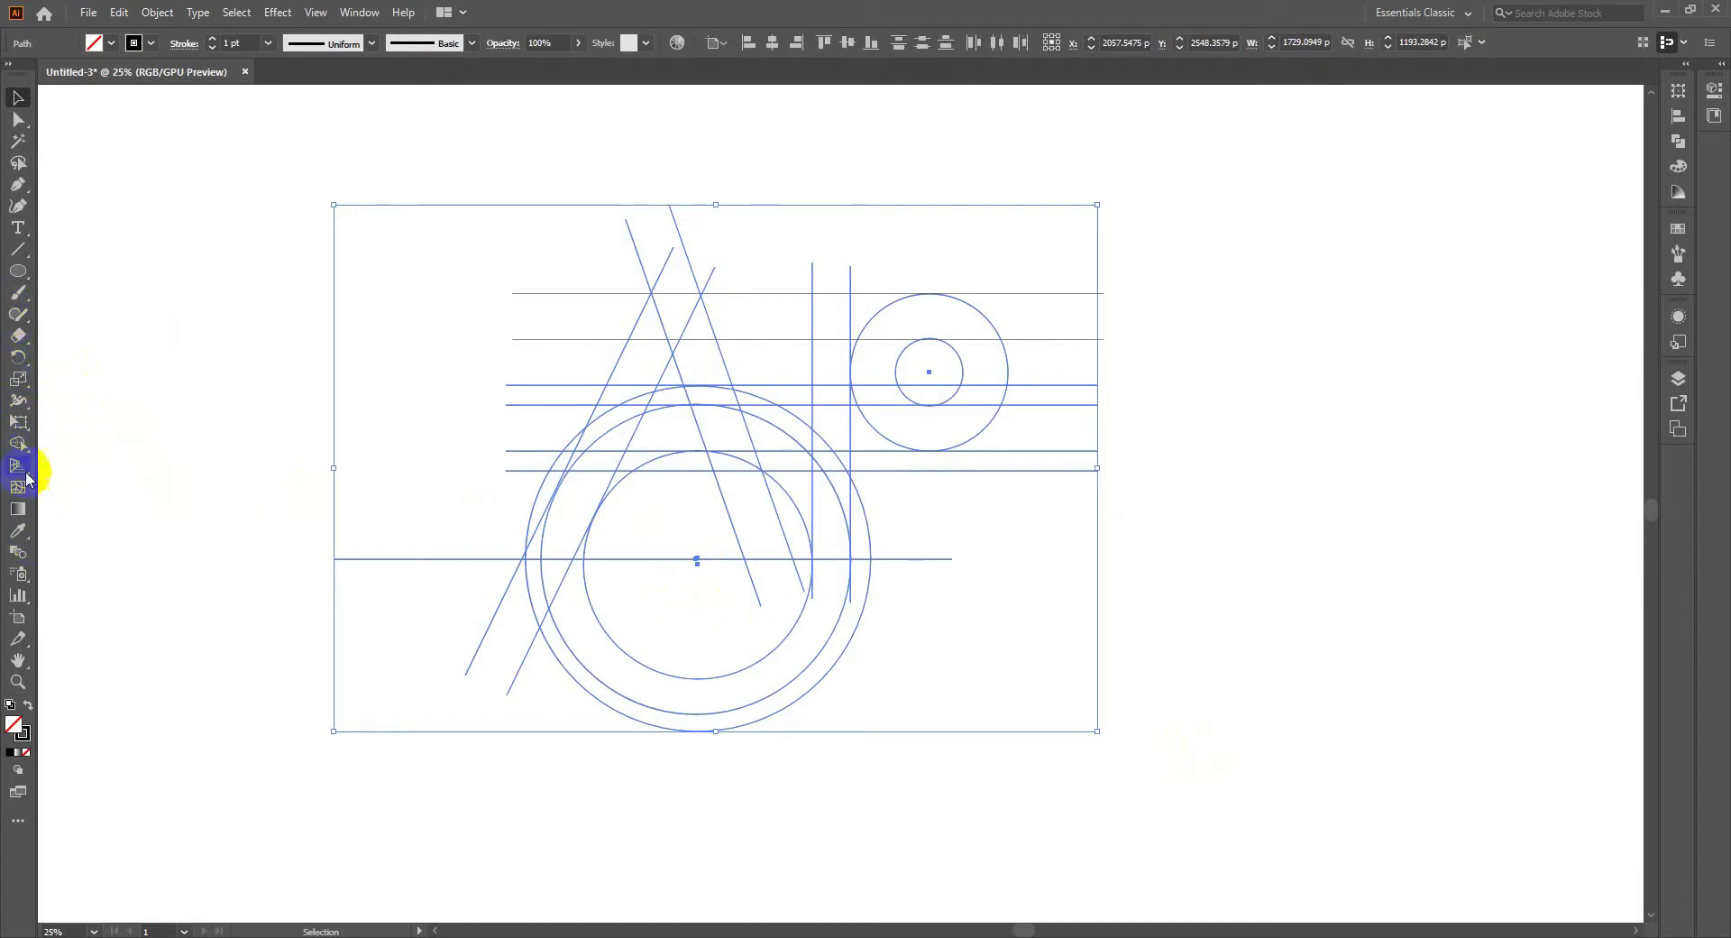
pyautogui.click(16, 447)
pyautogui.click(29, 705)
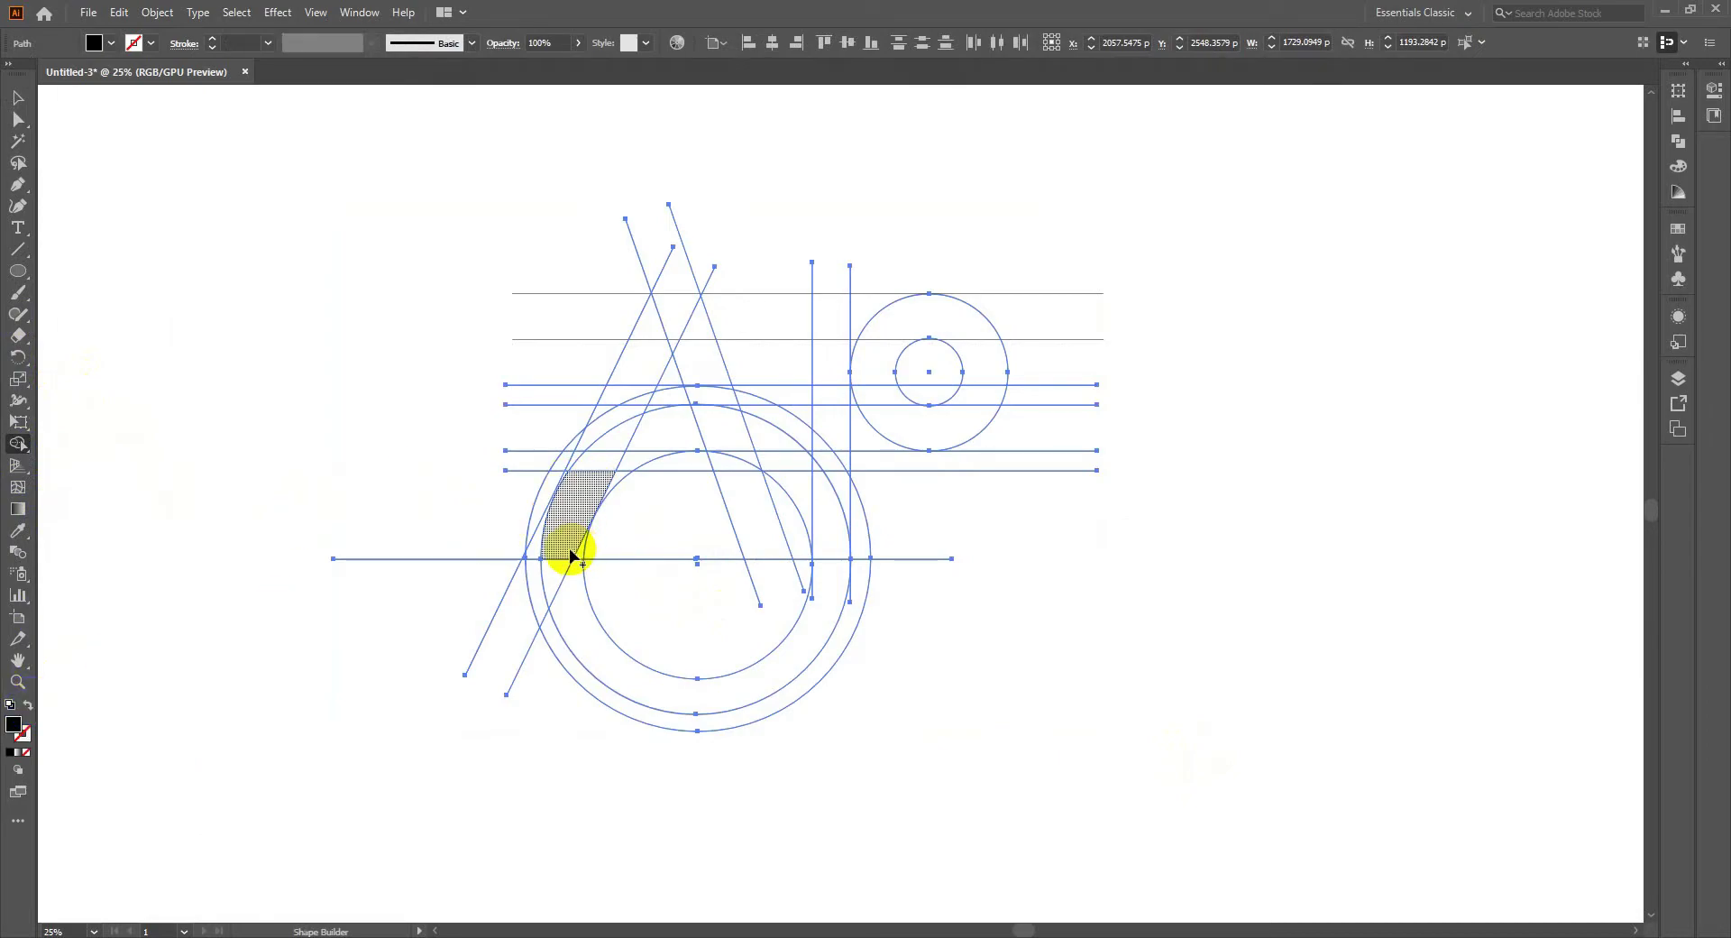
pyautogui.moveTo(568, 547)
pyautogui.mouseDown()
pyautogui.moveTo(601, 453)
pyautogui.moveTo(586, 464)
pyautogui.moveTo(678, 433)
pyautogui.moveTo(641, 479)
pyautogui.mouseUp()
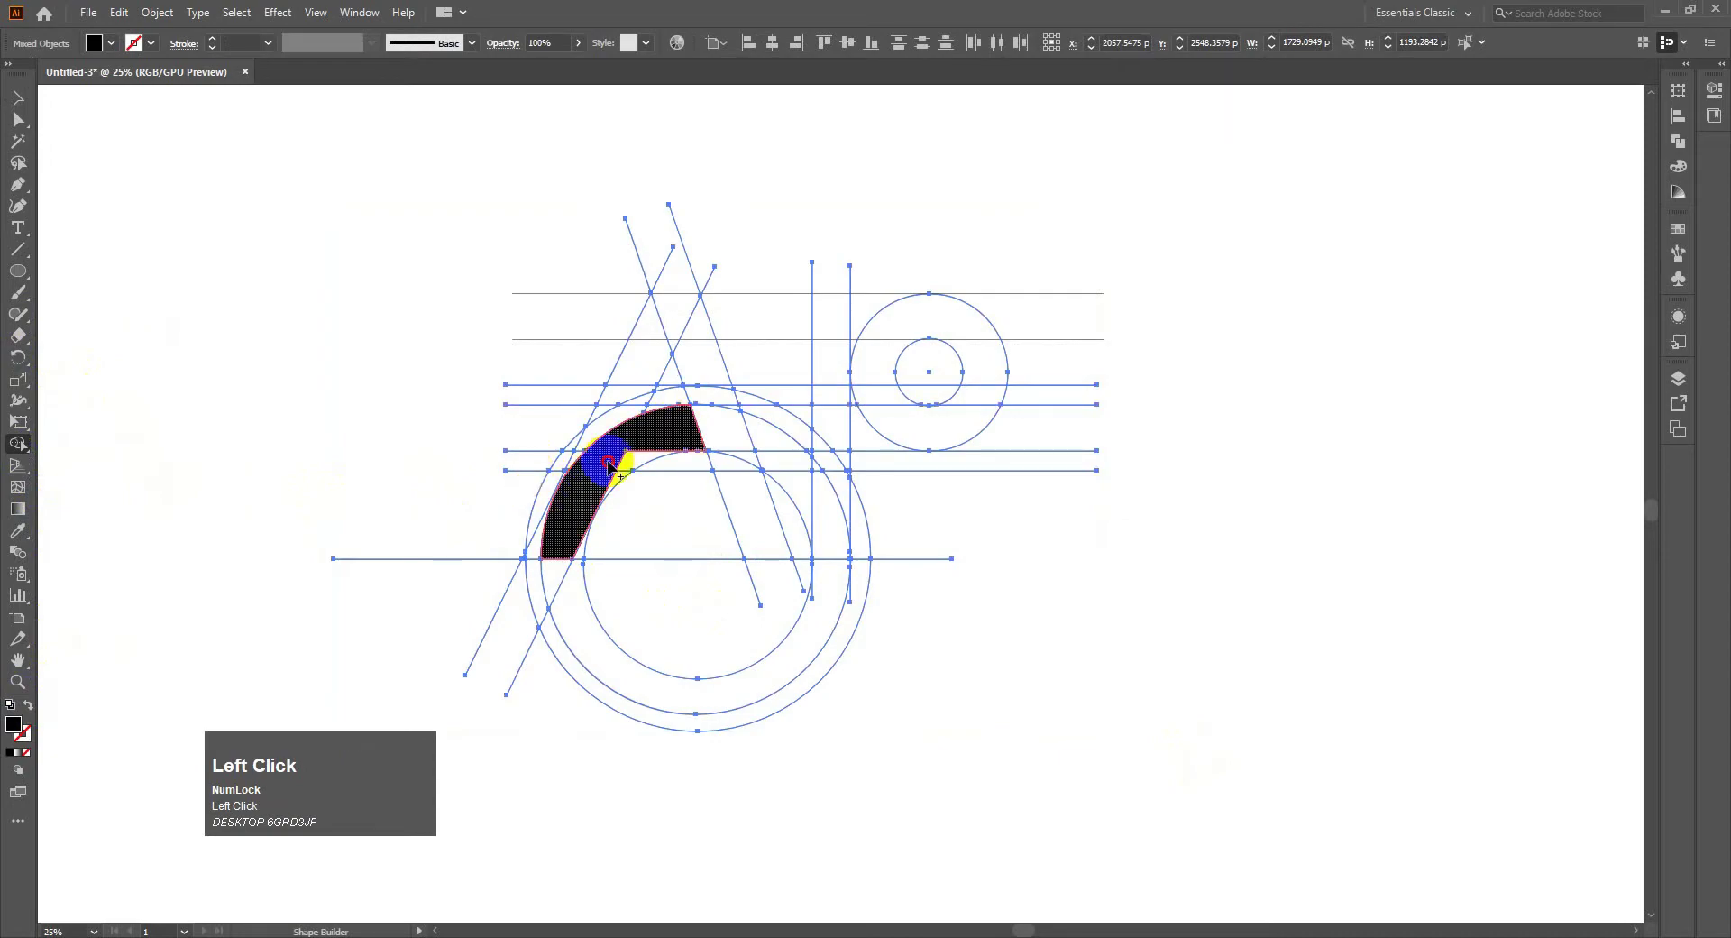
pyautogui.moveTo(636, 448)
pyautogui.mouseDown()
pyautogui.moveTo(773, 446)
pyautogui.moveTo(680, 449)
pyautogui.moveTo(669, 427)
pyautogui.moveTo(810, 422)
pyautogui.moveTo(737, 425)
pyautogui.moveTo(731, 405)
pyautogui.moveTo(752, 406)
pyautogui.moveTo(734, 428)
pyautogui.moveTo(732, 409)
pyautogui.moveTo(760, 426)
pyautogui.moveTo(878, 428)
pyautogui.moveTo(817, 432)
pyautogui.moveTo(941, 422)
pyautogui.moveTo(975, 359)
pyautogui.moveTo(996, 389)
pyautogui.mouseUp()
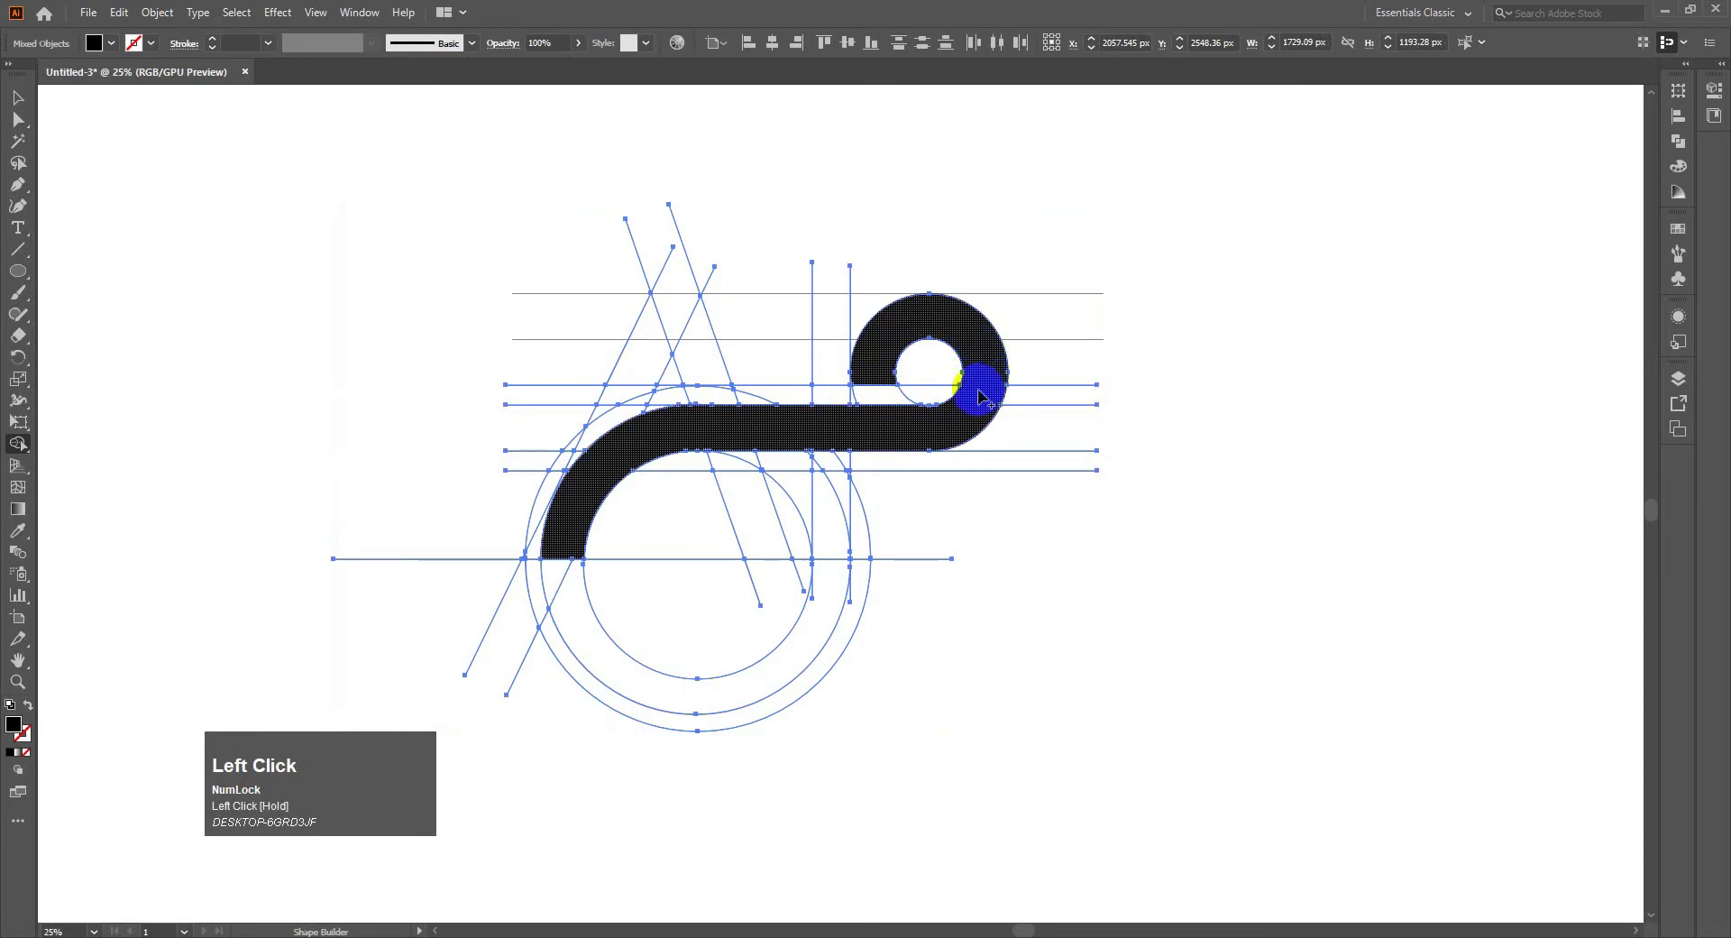
# Step: Undo the ring merges and try again to join the horizontal band to the upper-right ring
pyautogui.hotkey('ctrl', 'z')
pyautogui.click(977, 363)
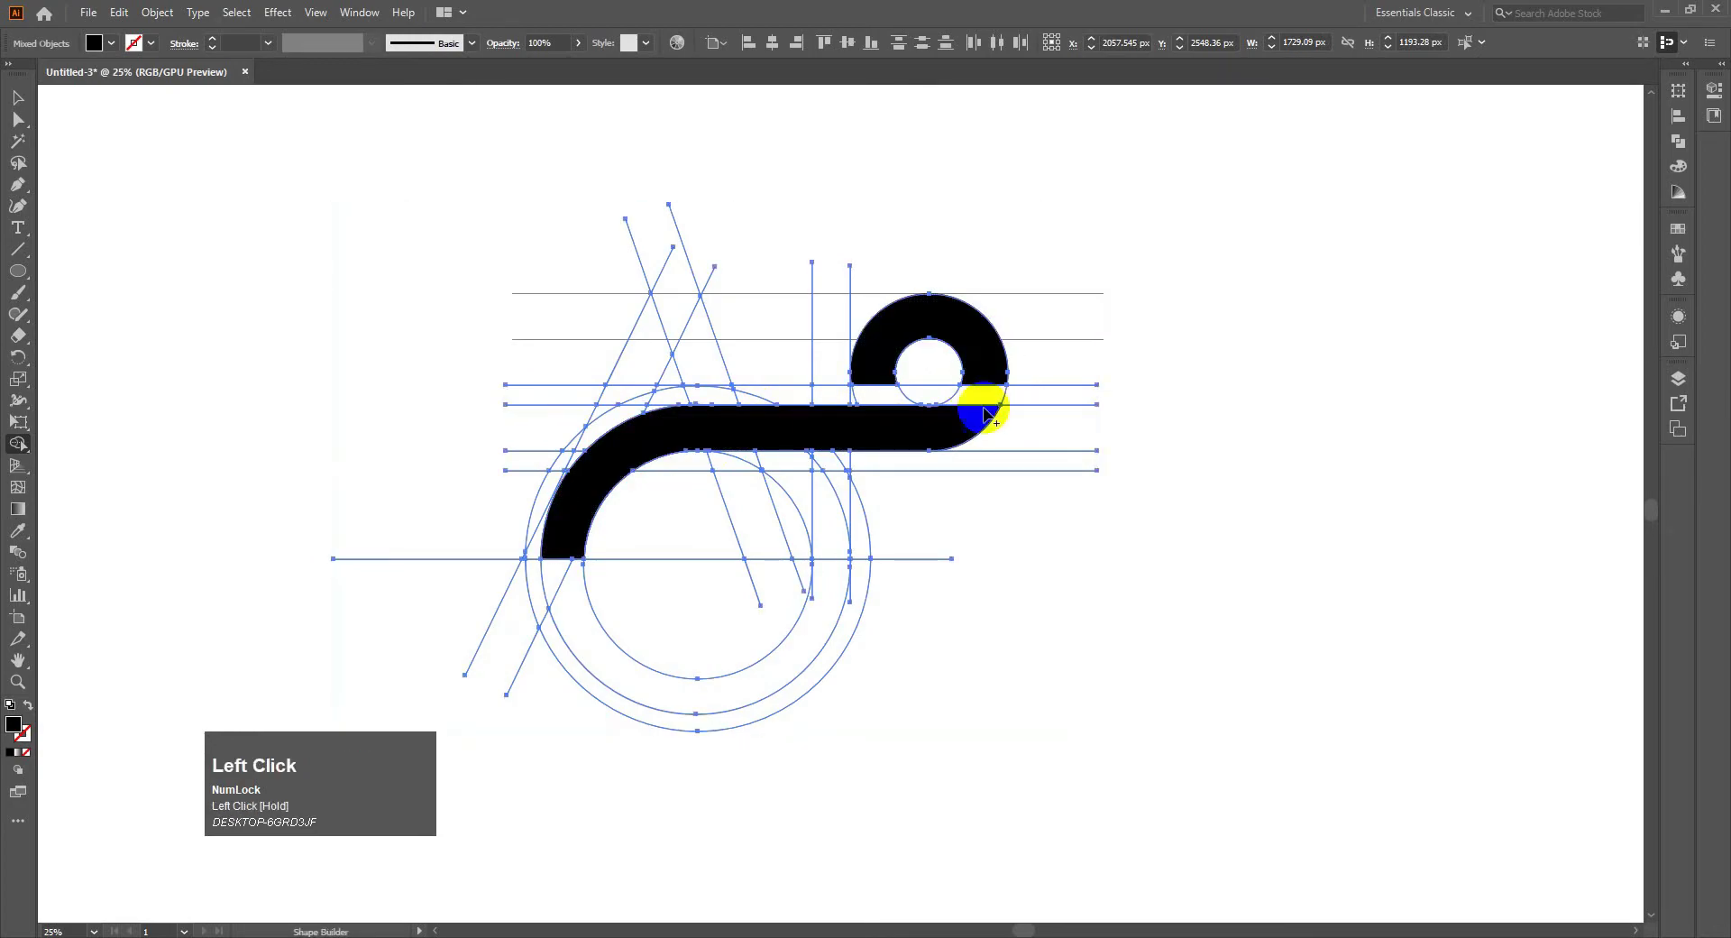
pyautogui.hotkey('ctrl', 'z')
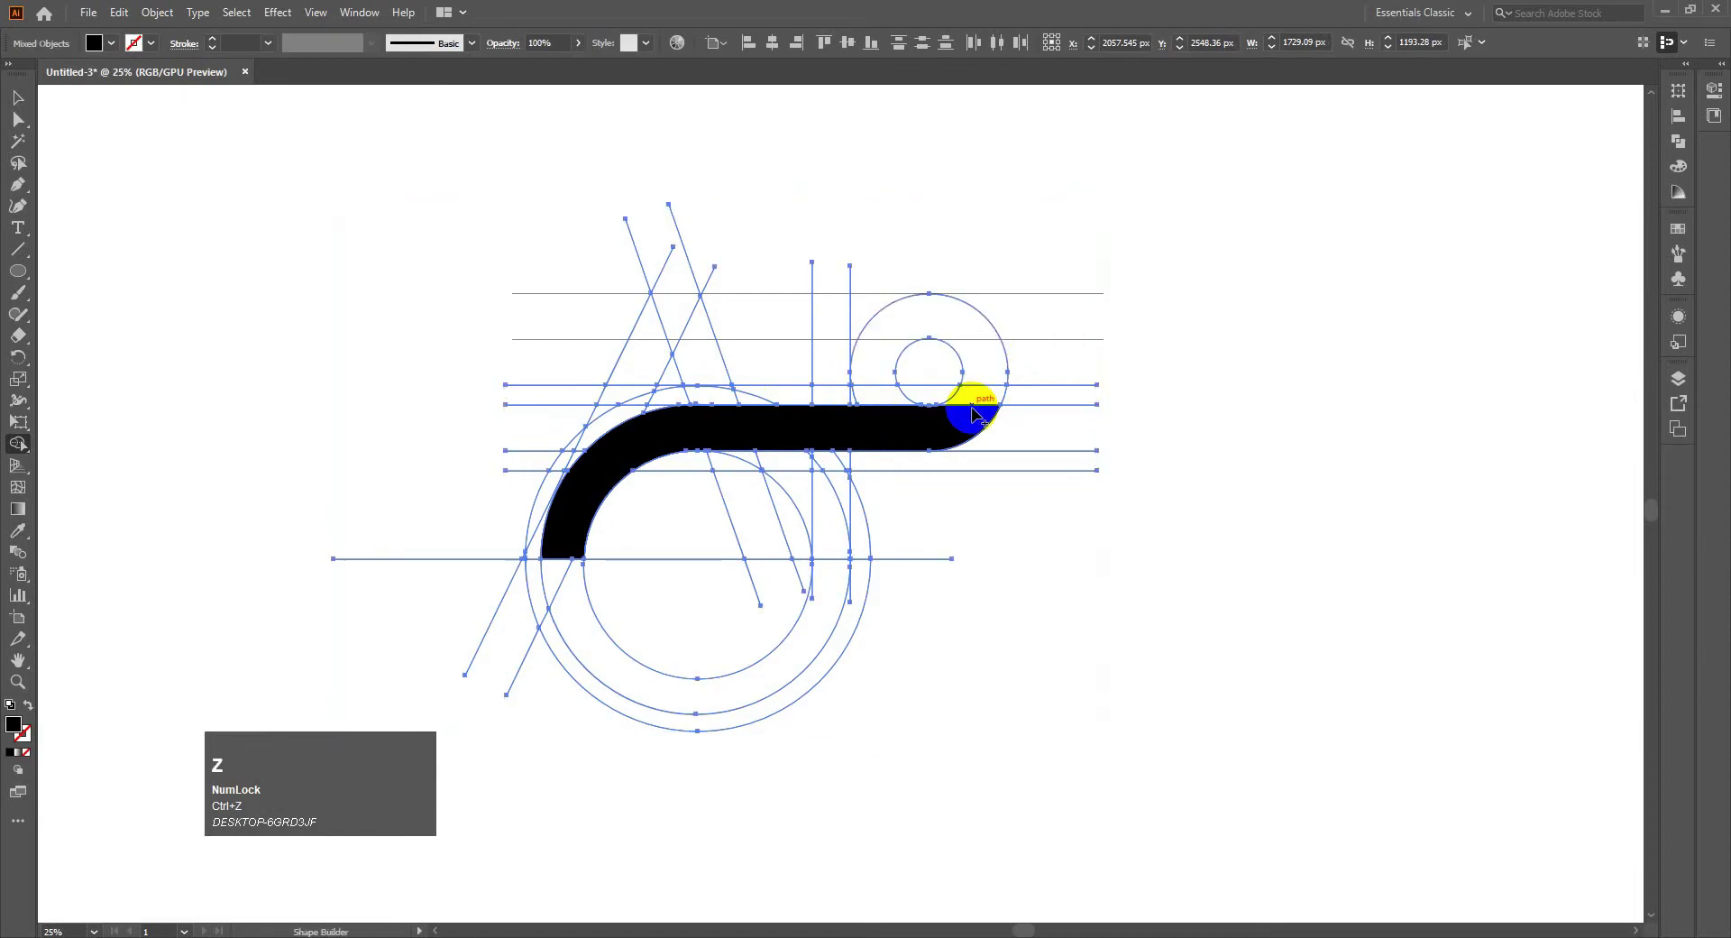
pyautogui.moveTo(971, 405); pyautogui.dragTo(986, 376)
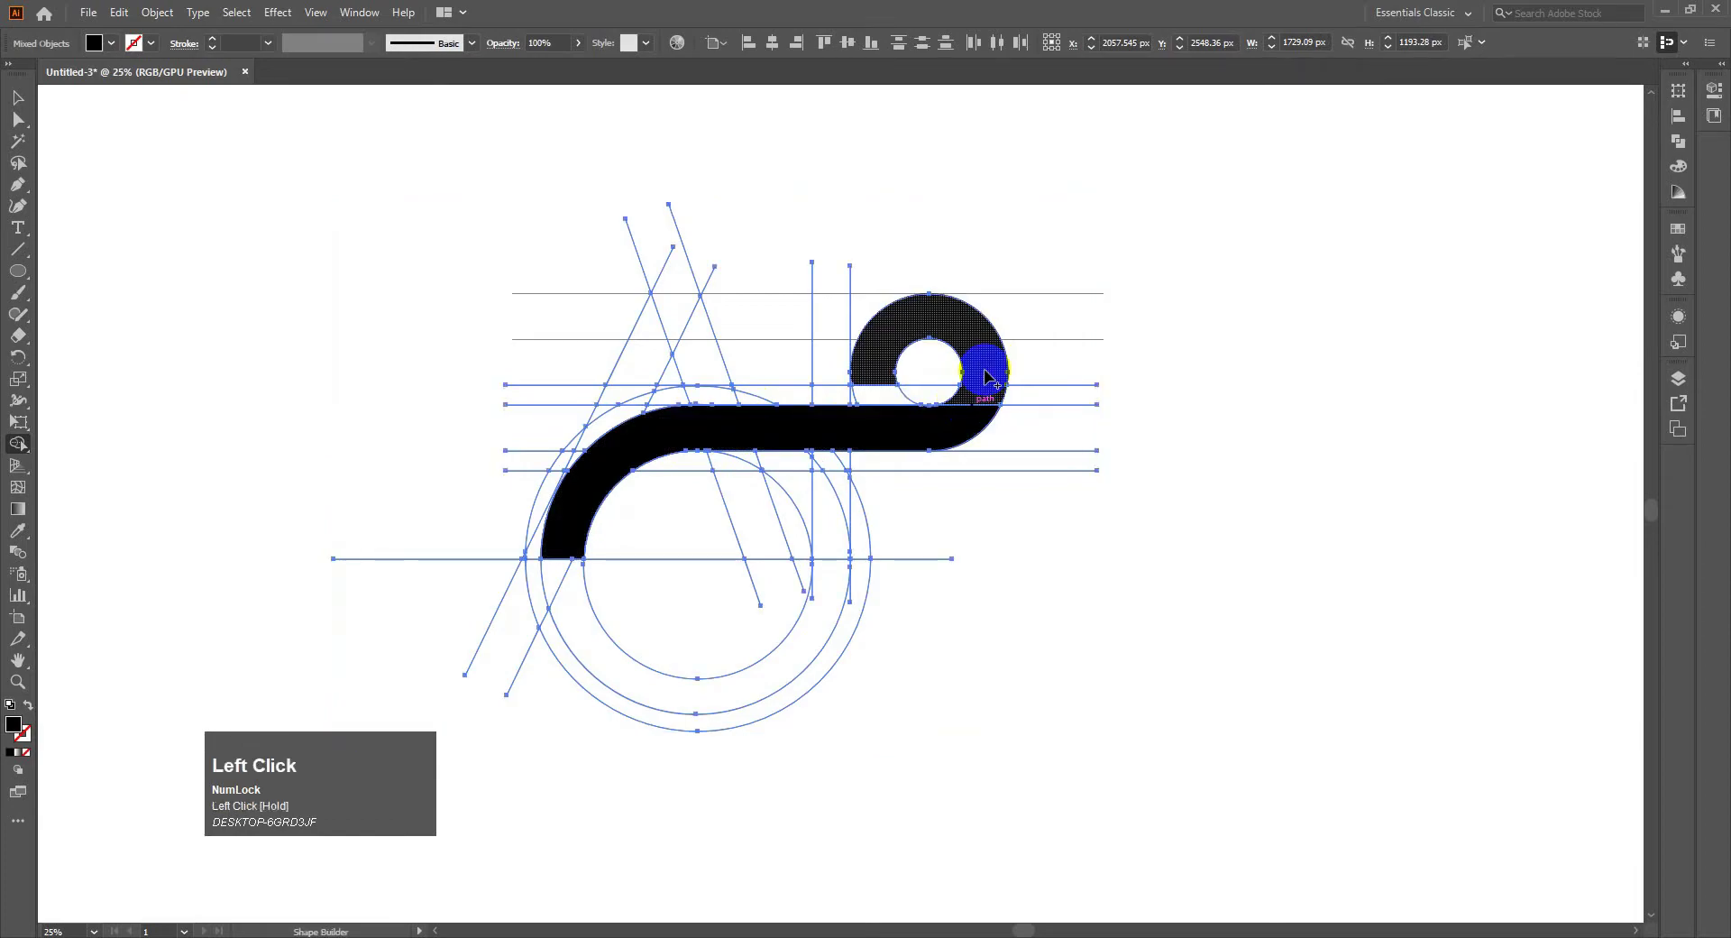
pyautogui.moveTo(890, 316); pyautogui.dragTo(834, 323)
# Step: Undo all the Shape Builder merges back to the plain construction lines
pyautogui.hotkey('ctrl', 'z')
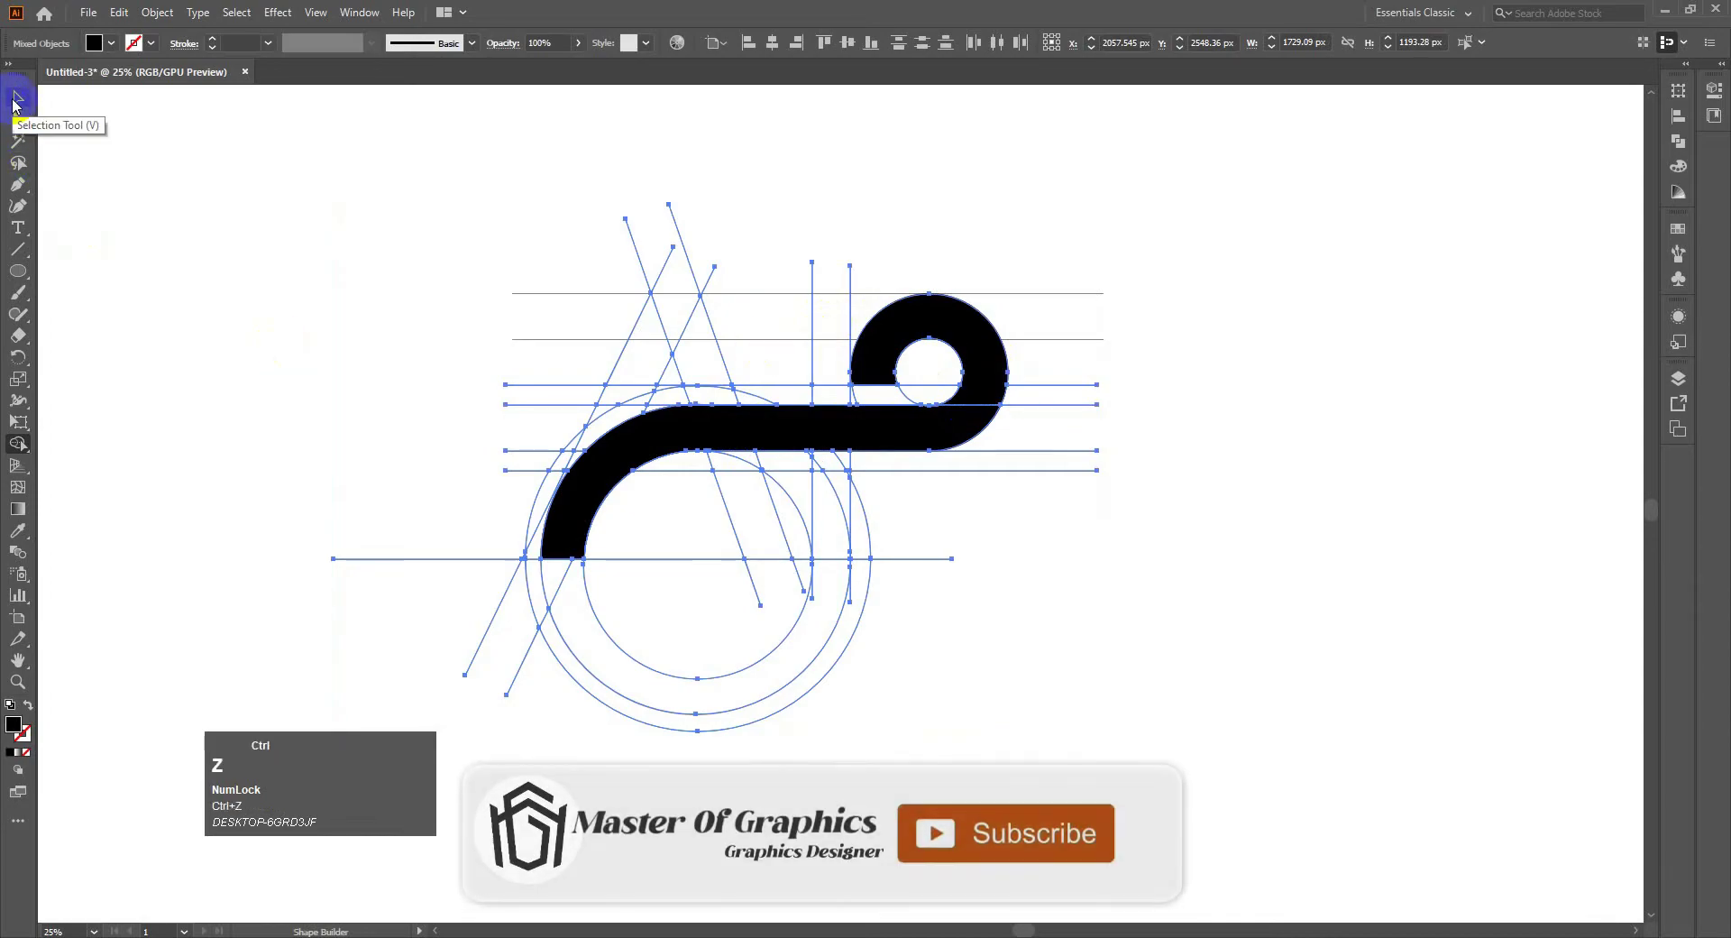
pyautogui.hotkey('ctrl', 'z')
pyautogui.hotkey('ctrl', 'z')
pyautogui.hotkey('ctrl', 'z')
pyautogui.hotkey('ctrl', 'z')
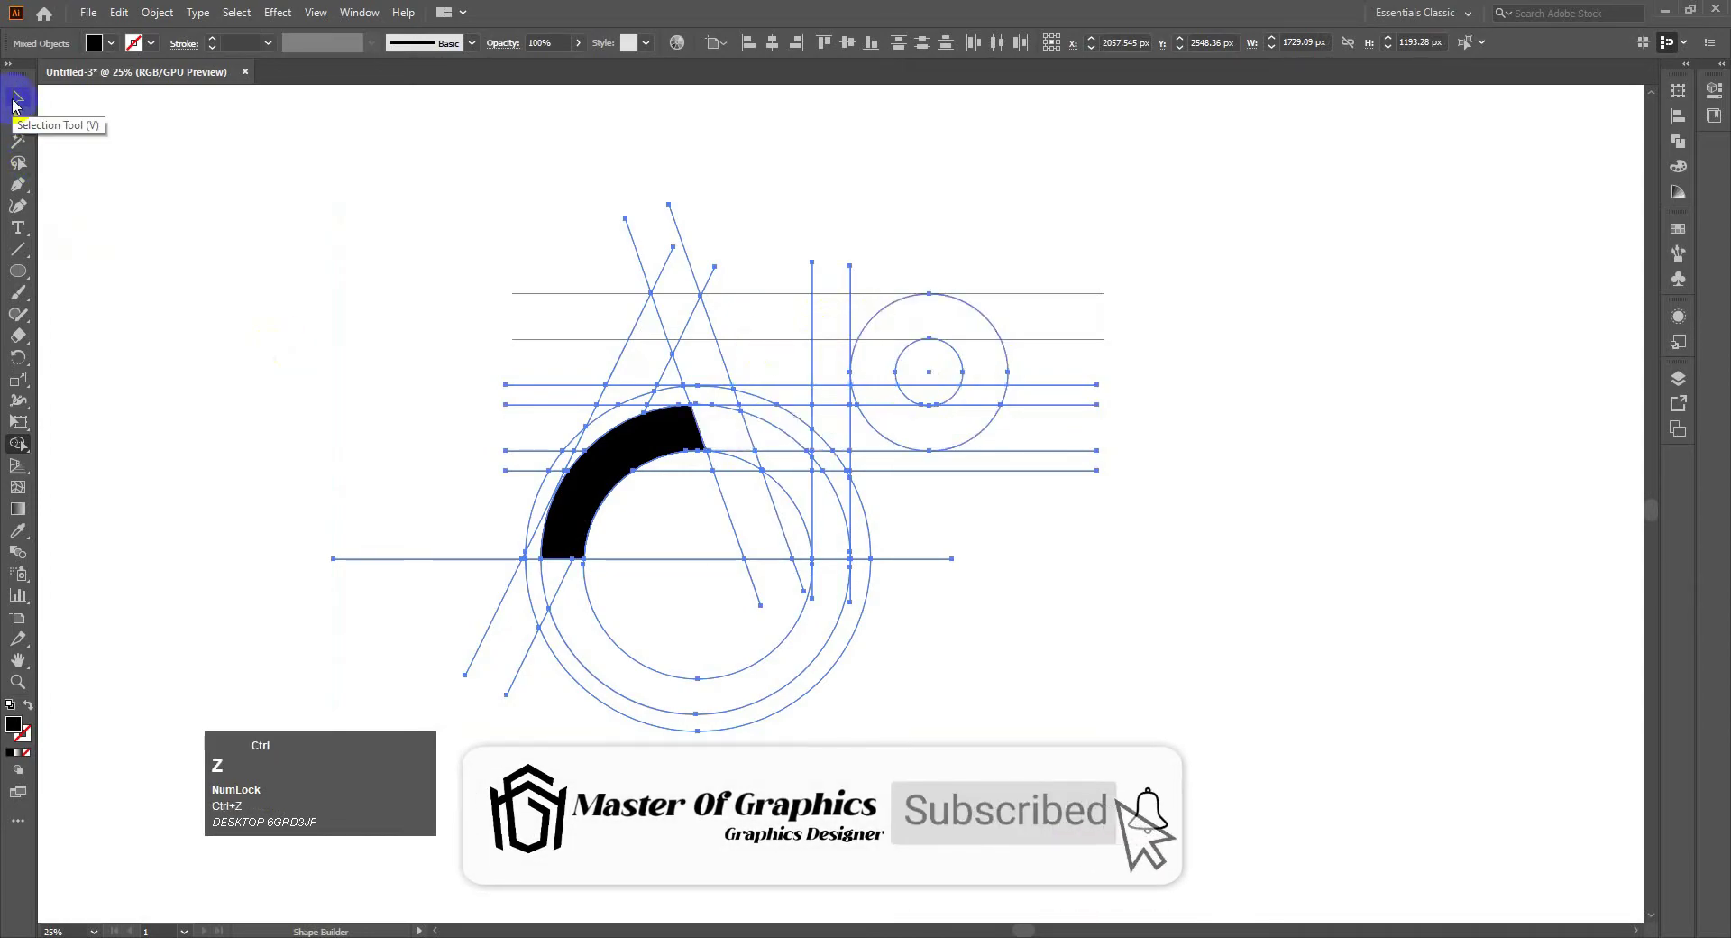
pyautogui.hotkey('ctrl', 'z')
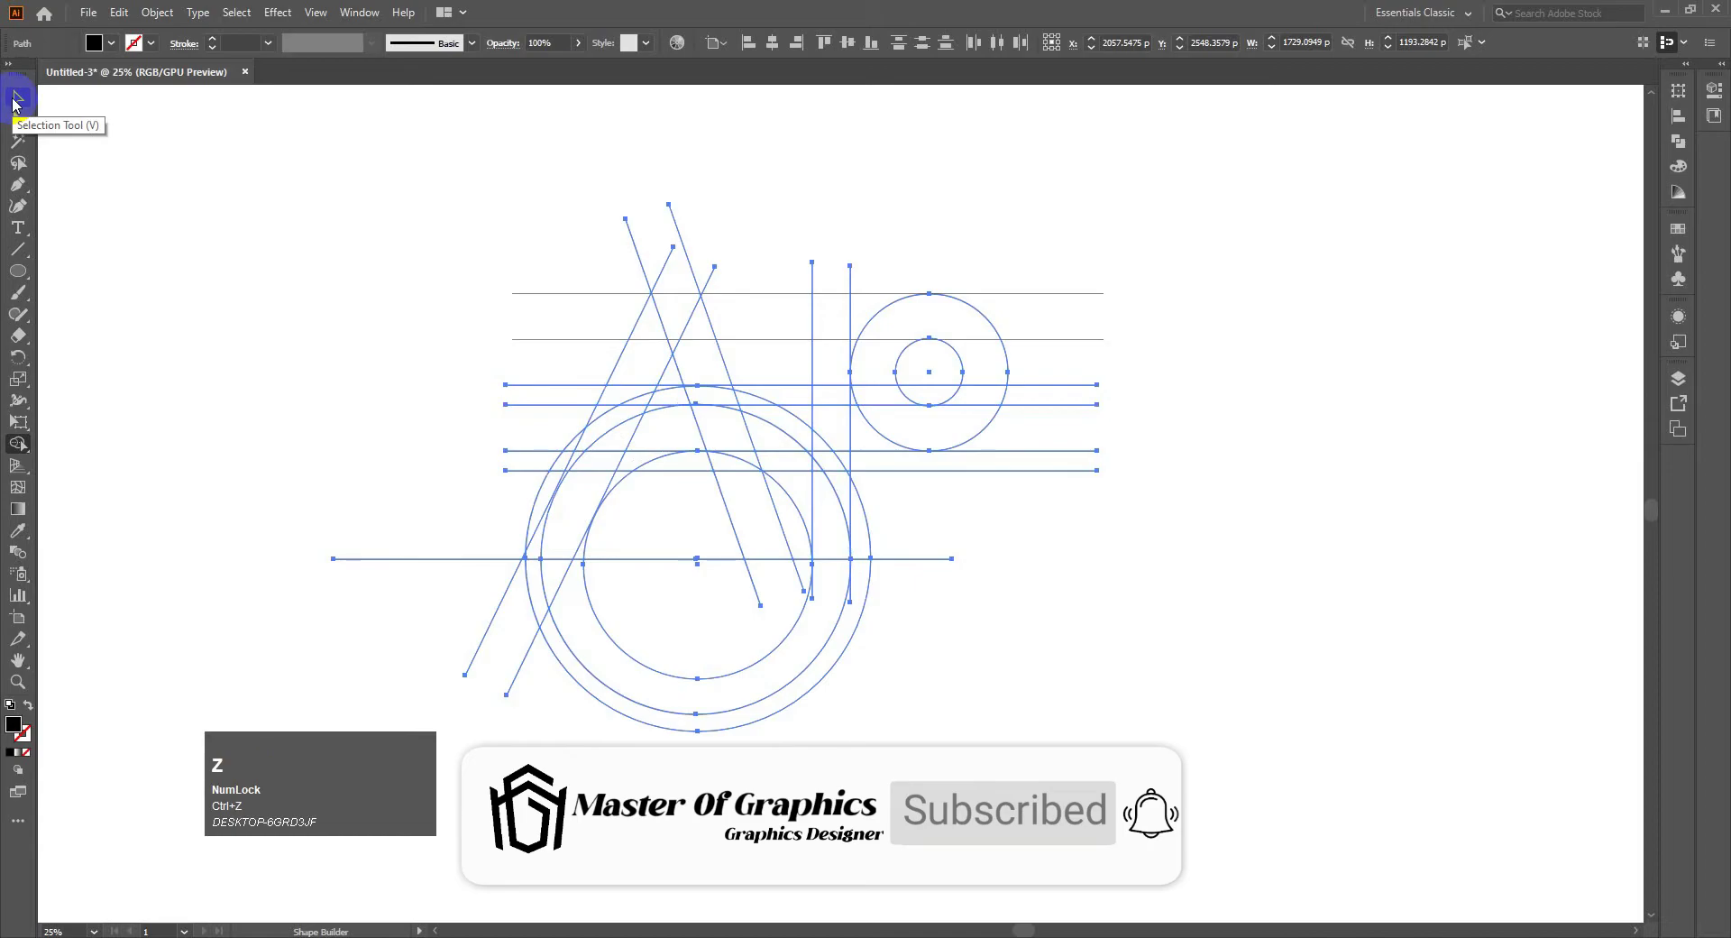
# Step: Switch to Outline view and resize the small inner circle to 151 px, fitting it between the second and fourth horizontal lines
pyautogui.hotkey('ctrl', 'y')
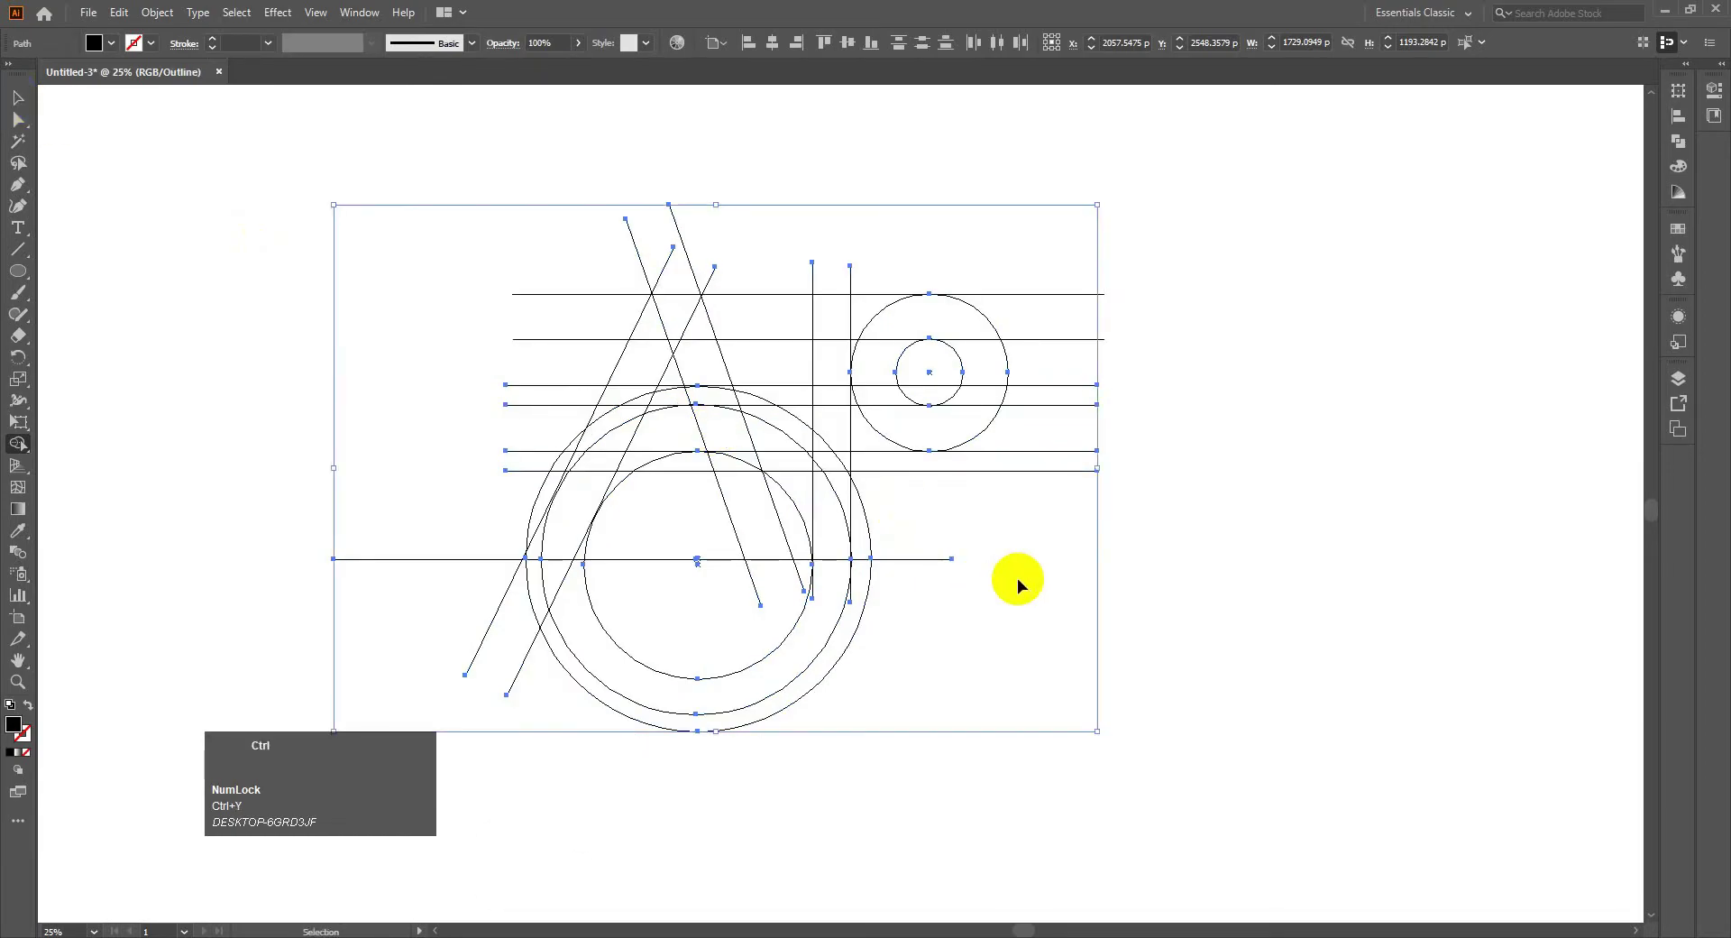
pyautogui.scroll(2, 1017, 578)
pyautogui.moveTo(923, 529)
pyautogui.mouseDown()
pyautogui.moveTo(938, 652)
pyautogui.moveTo(986, 740)
pyautogui.mouseUp()
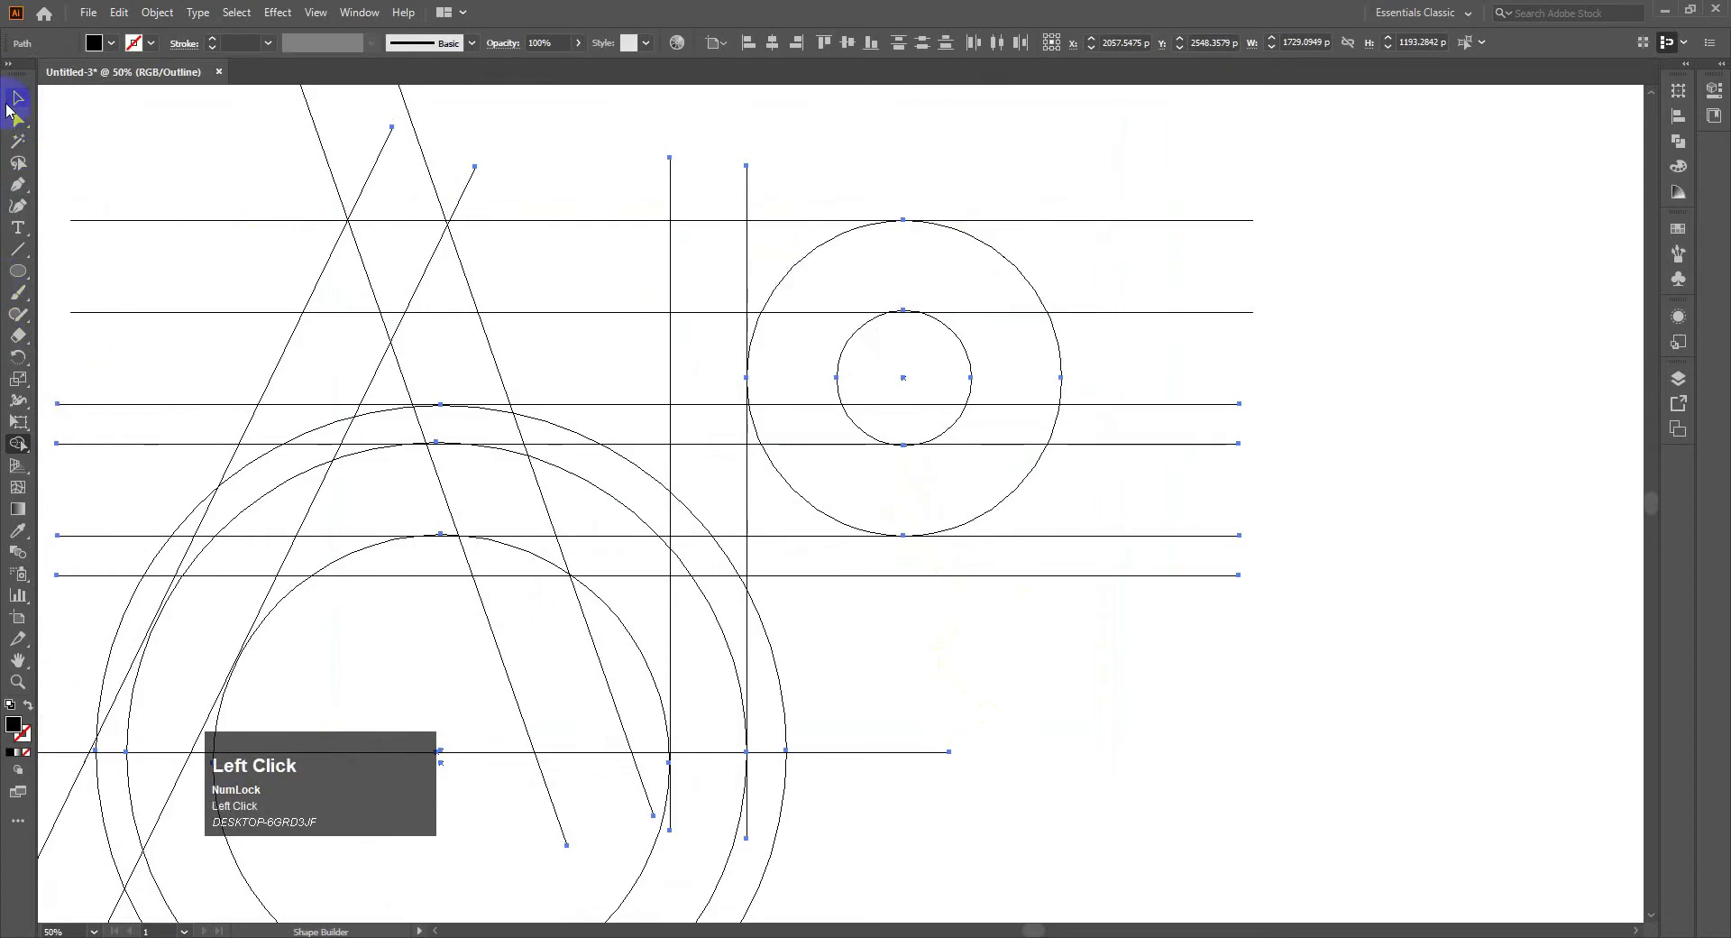
pyautogui.click(11, 105)
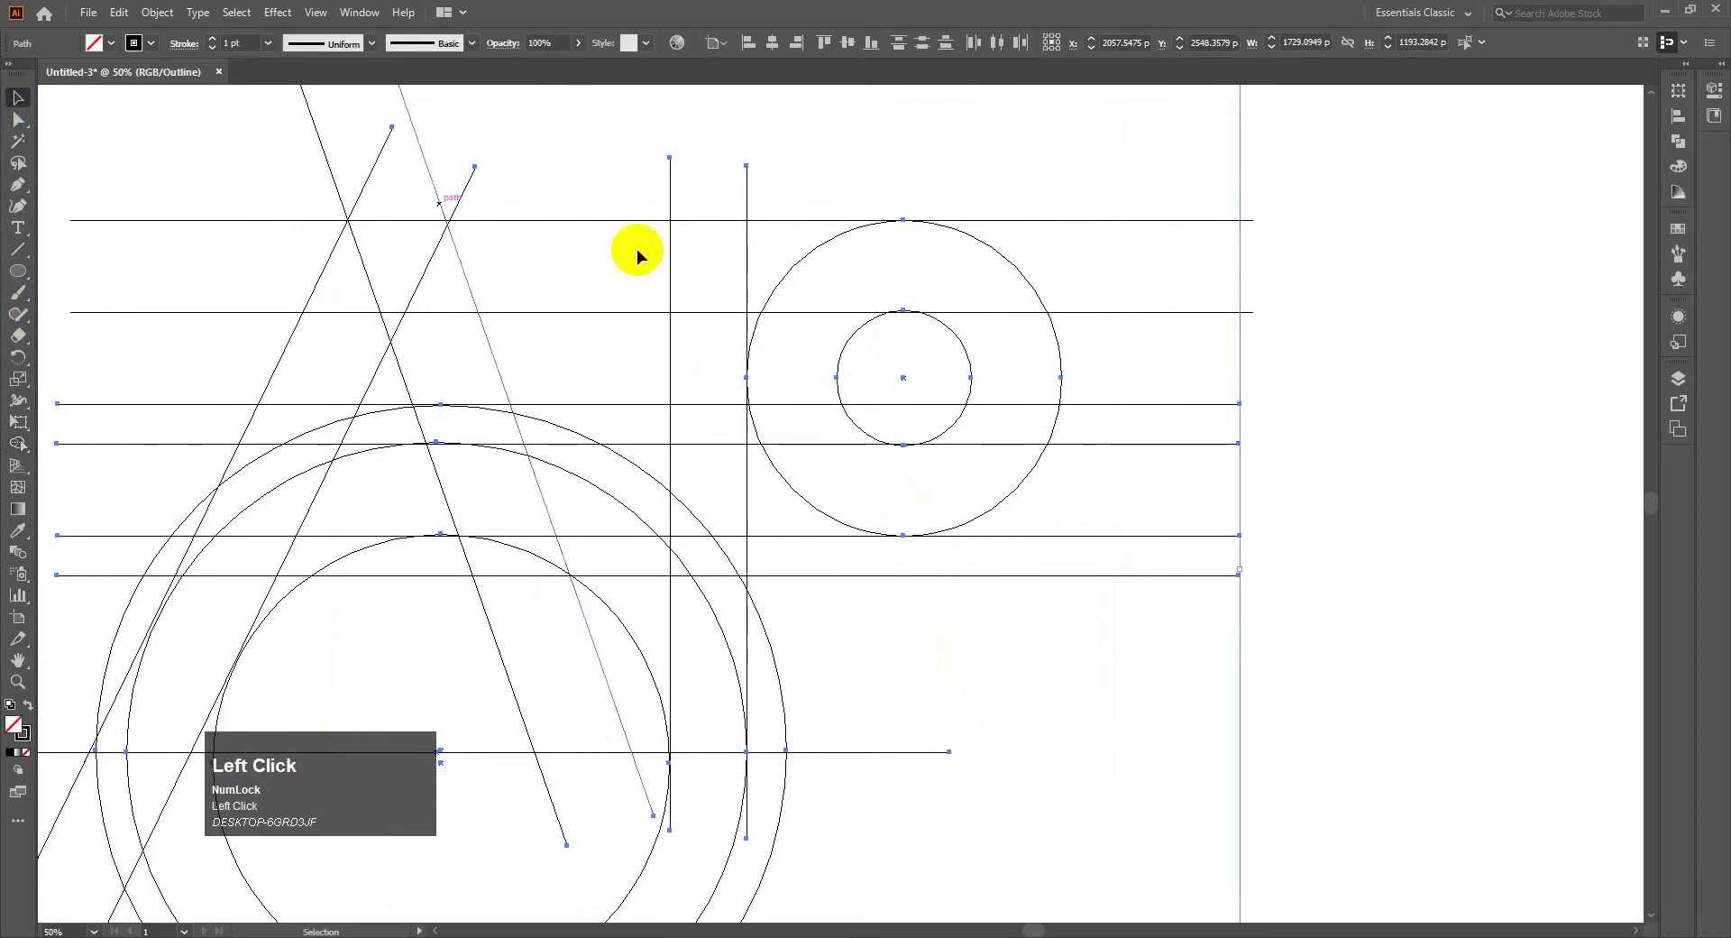
pyautogui.click(933, 353)
pyautogui.click(954, 336)
pyautogui.moveTo(907, 310); pyautogui.dragTo(976, 314)
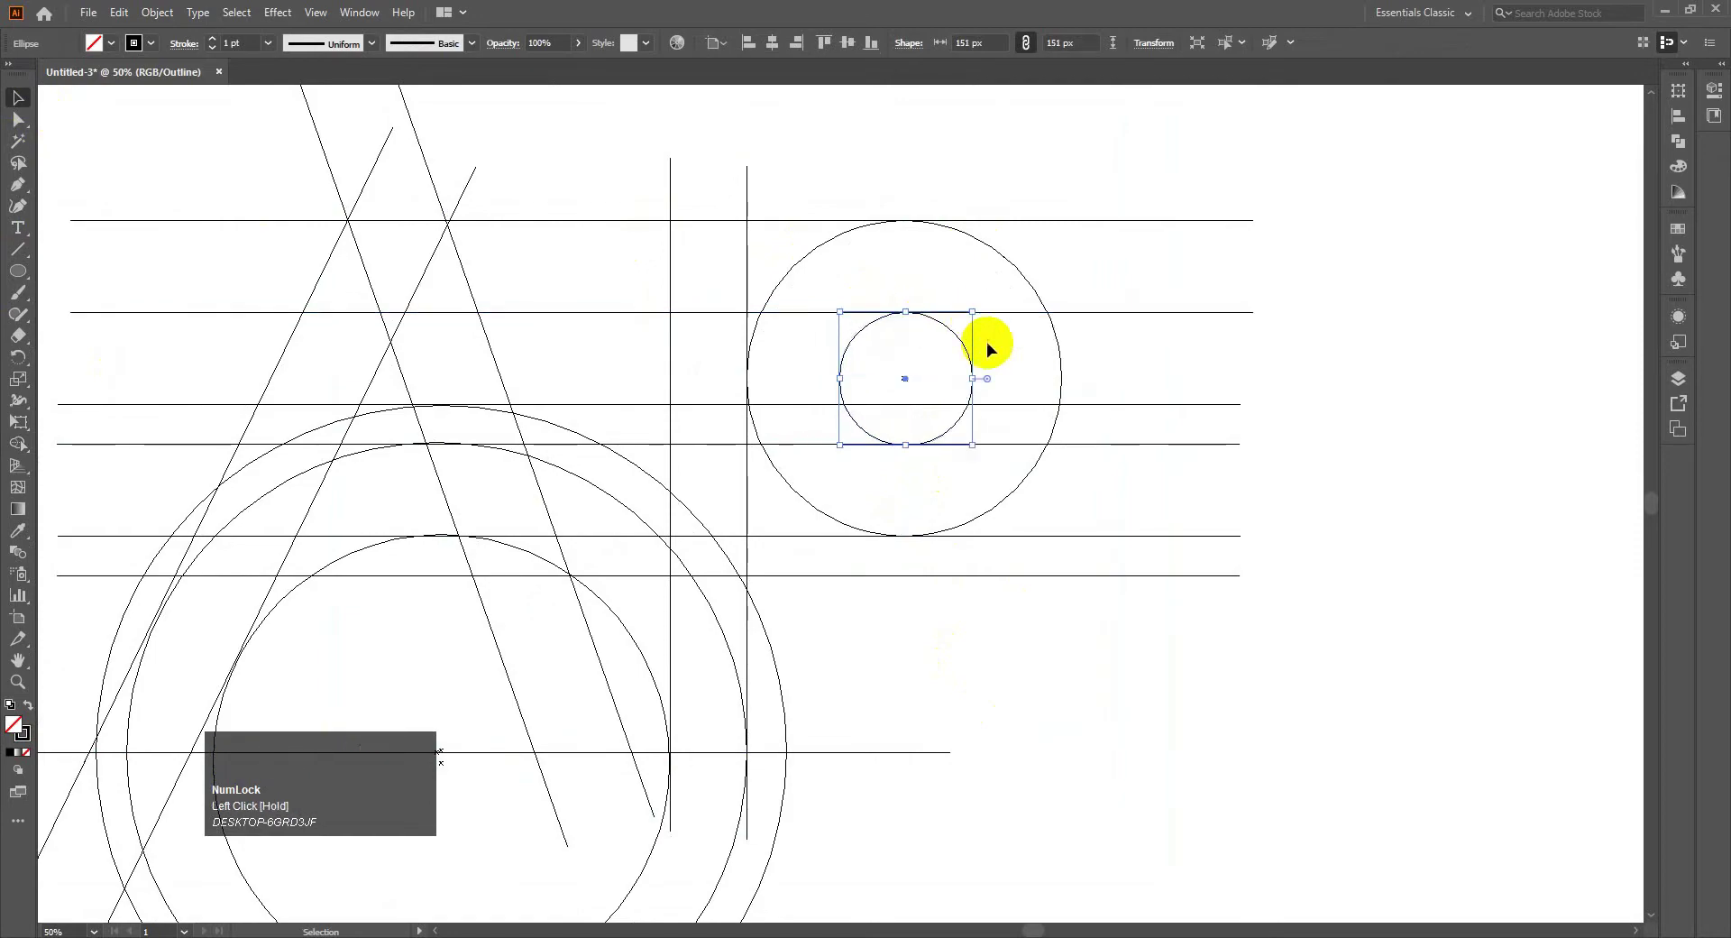
pyautogui.click(984, 358)
pyautogui.click(919, 225)
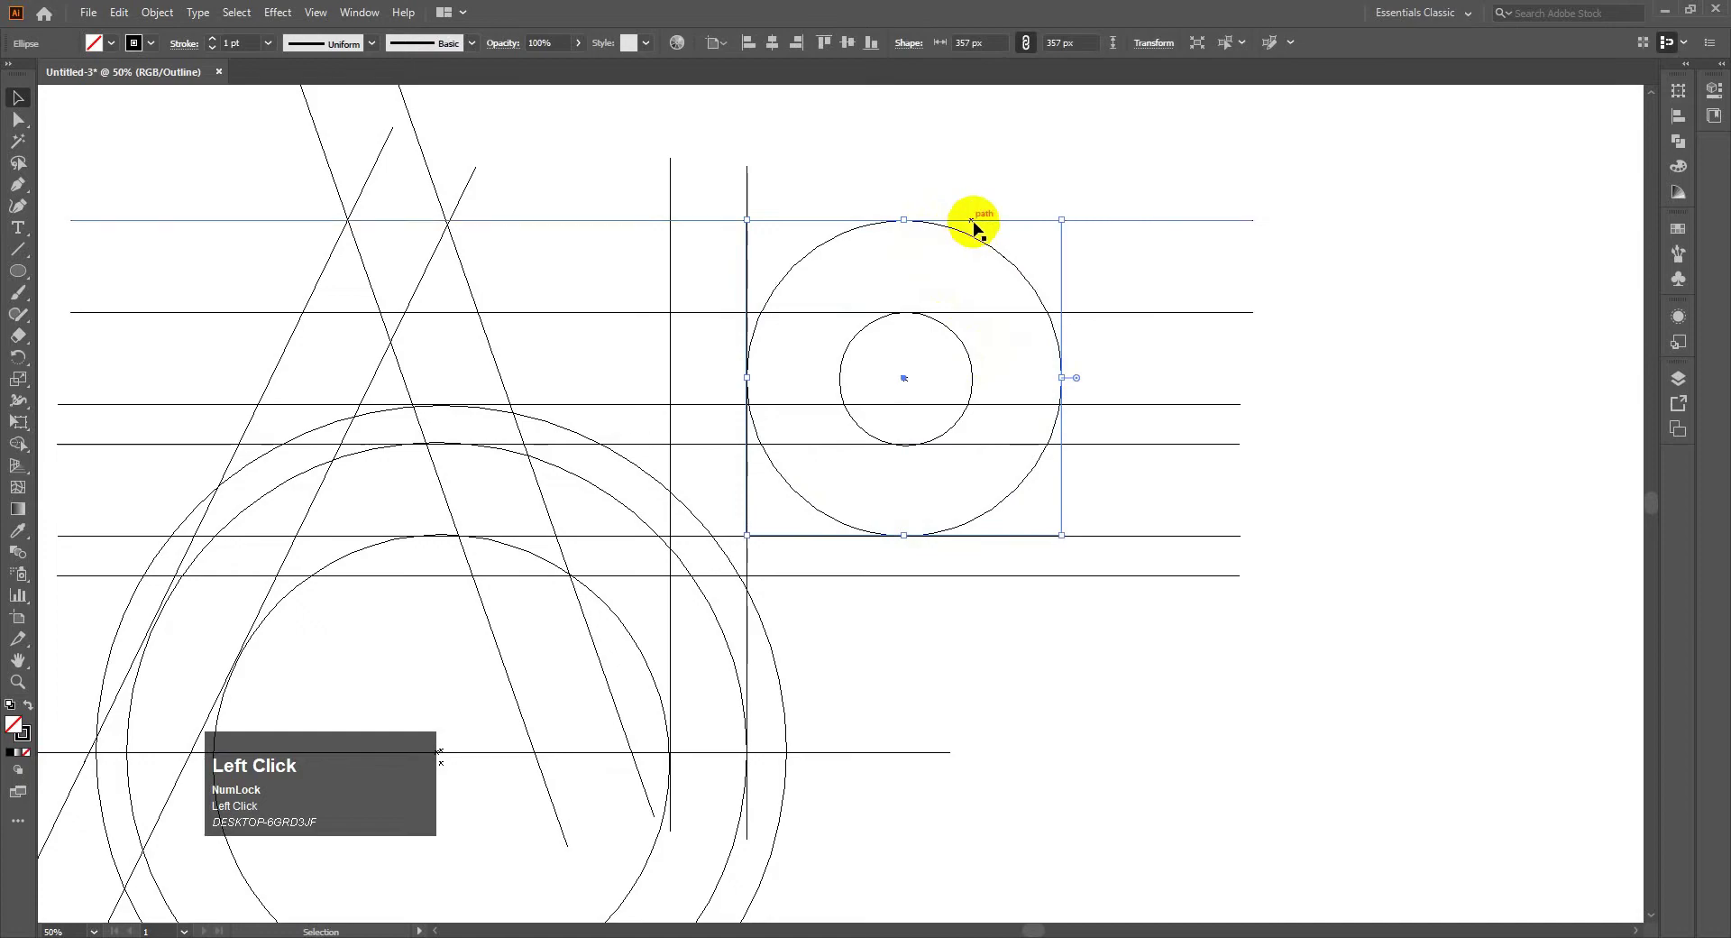
pyautogui.scroll(-1, 1037, 257)
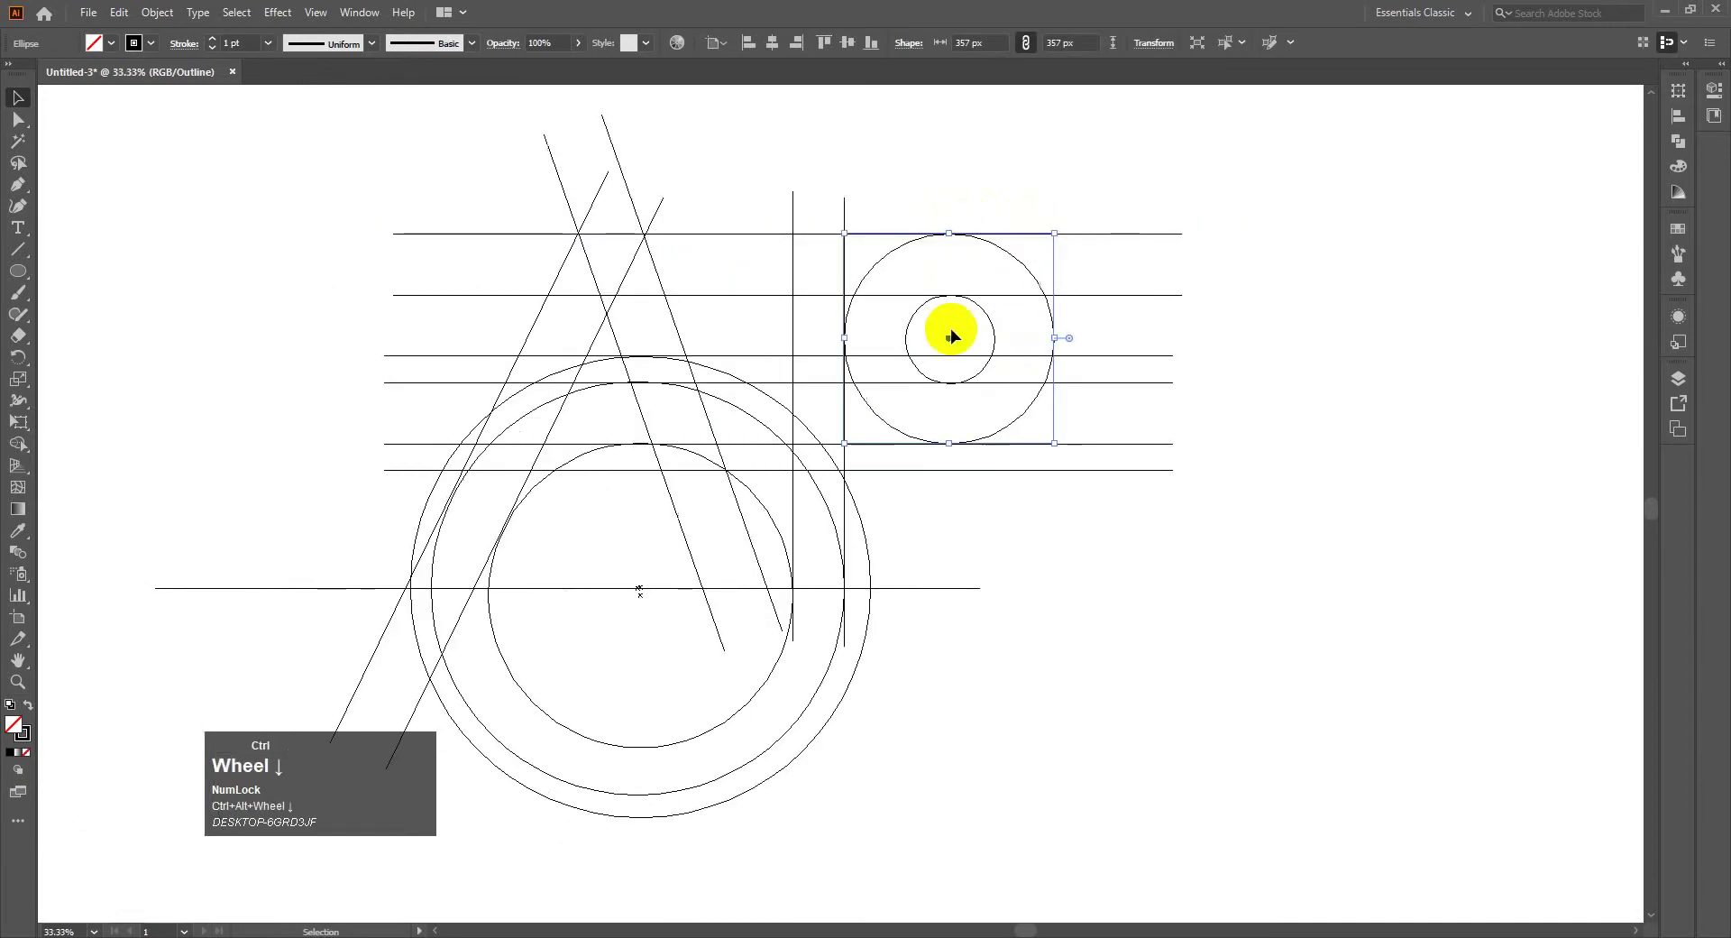
pyautogui.moveTo(835, 328); pyautogui.dragTo(931, 339)
# Step: Select the whole grid and, with black fill and no stroke, merge the left arc between the middle and smallest circles using Shape Builder
pyautogui.moveTo(419, 188); pyautogui.dragTo(839, 733)
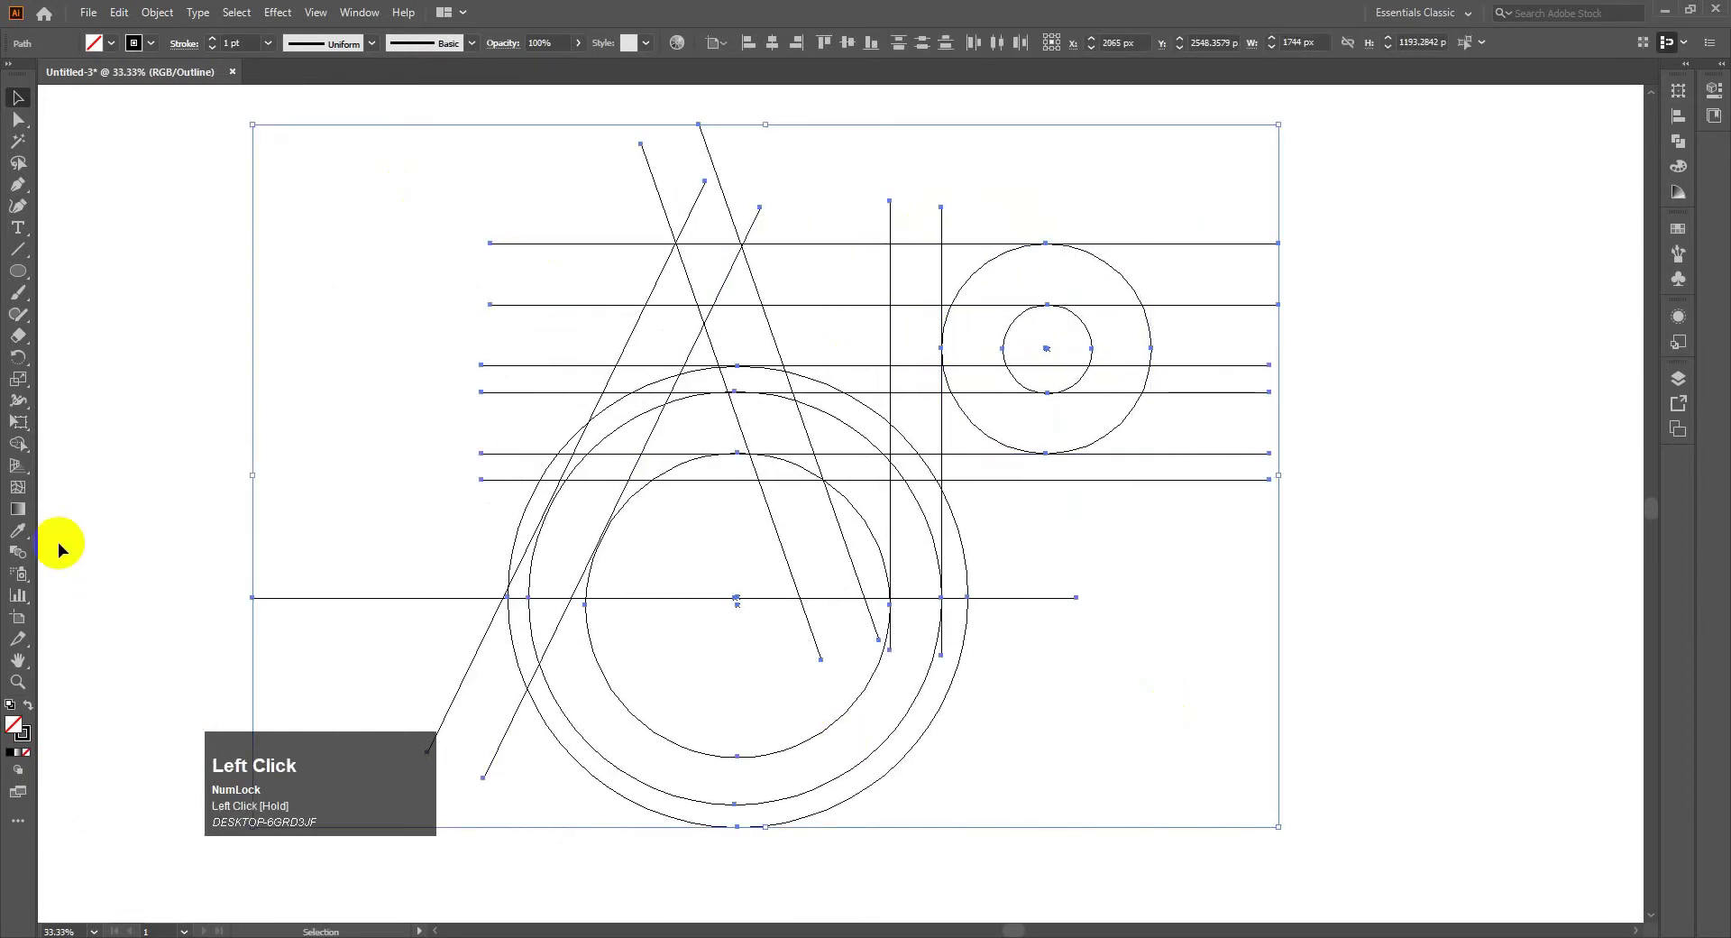
pyautogui.click(18, 447)
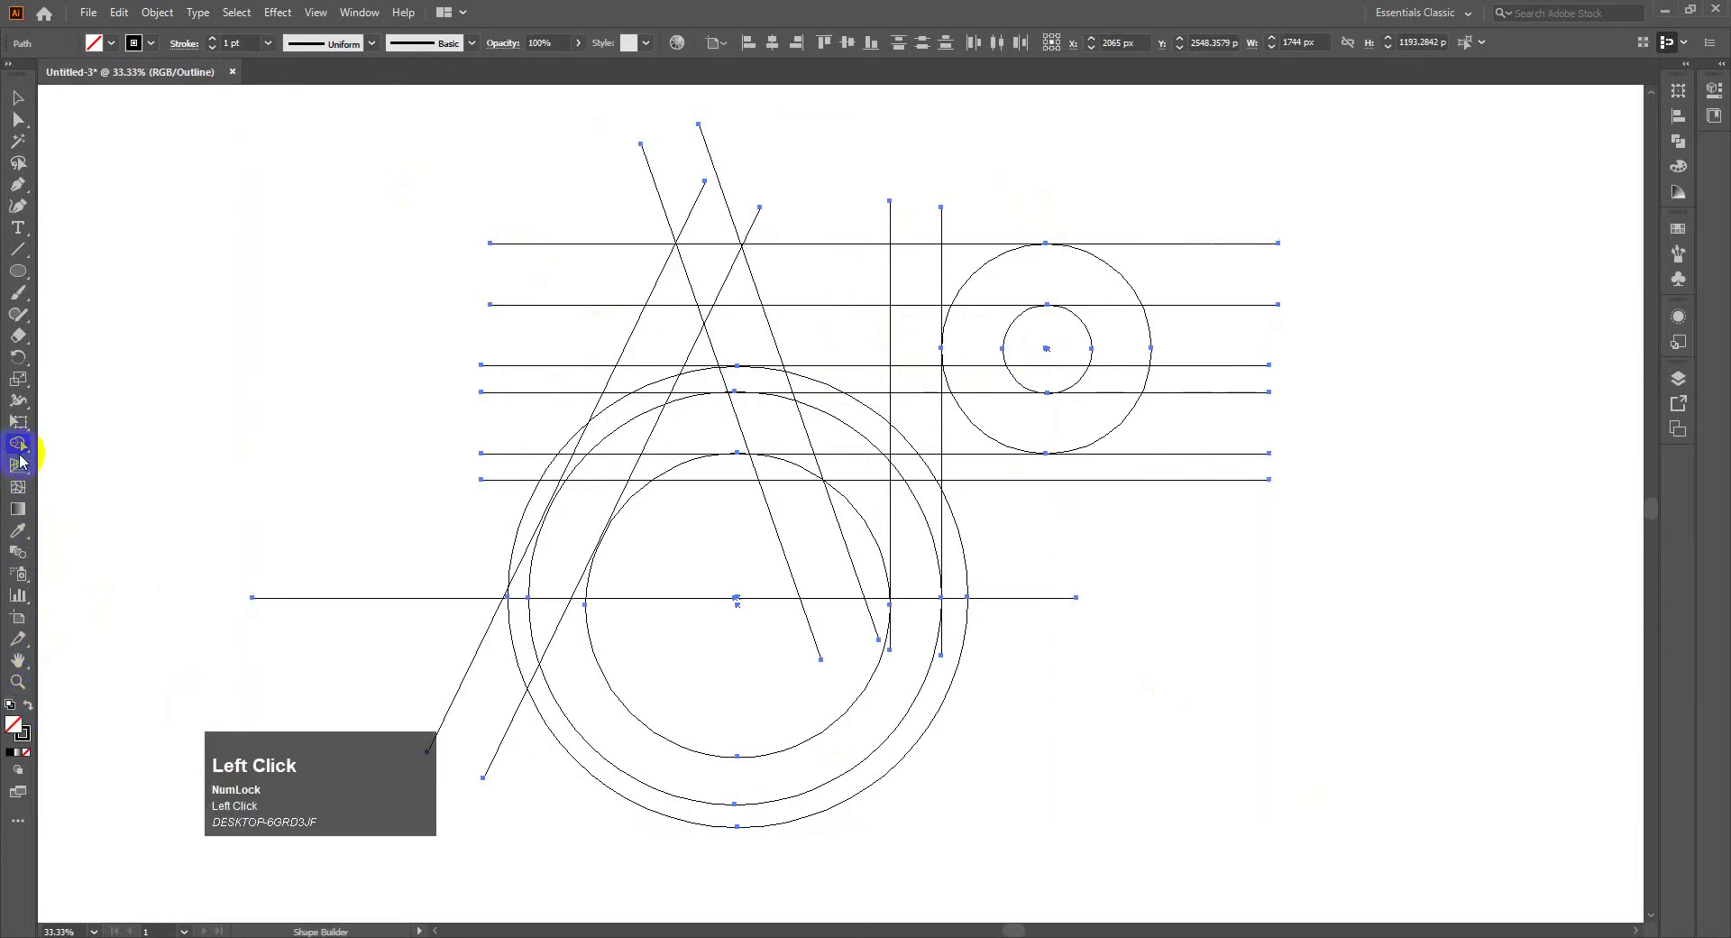
pyautogui.click(28, 705)
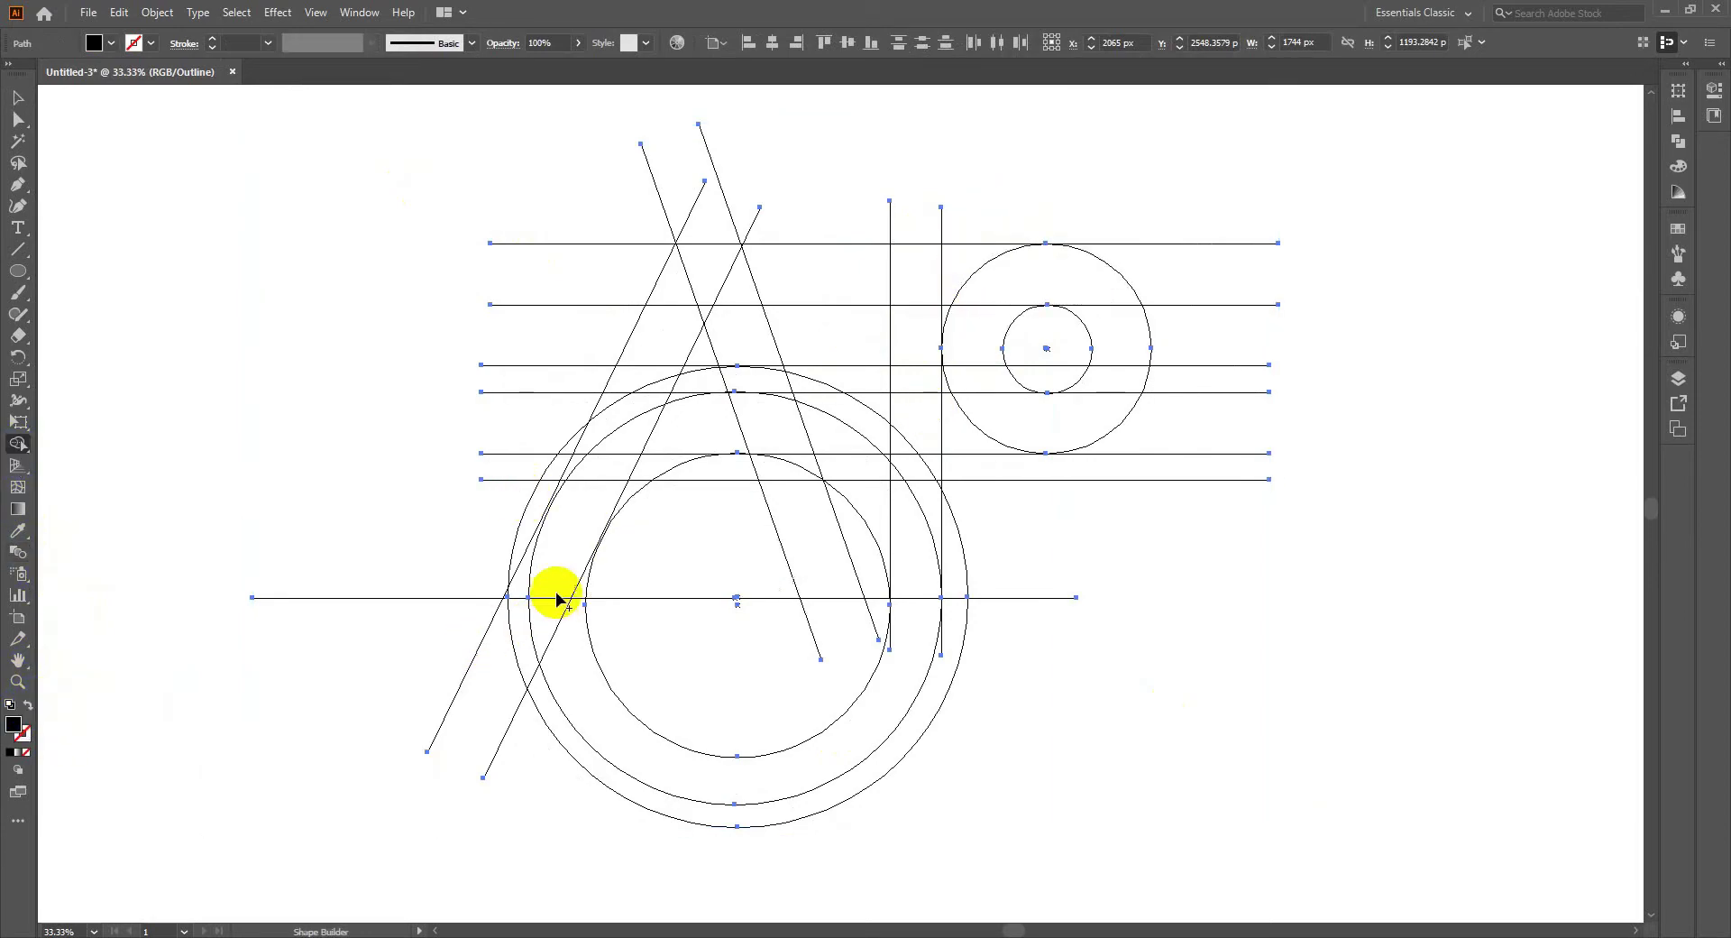
pyautogui.moveTo(552, 572)
pyautogui.mouseDown()
pyautogui.moveTo(593, 483)
pyautogui.moveTo(647, 439)
pyautogui.mouseUp()
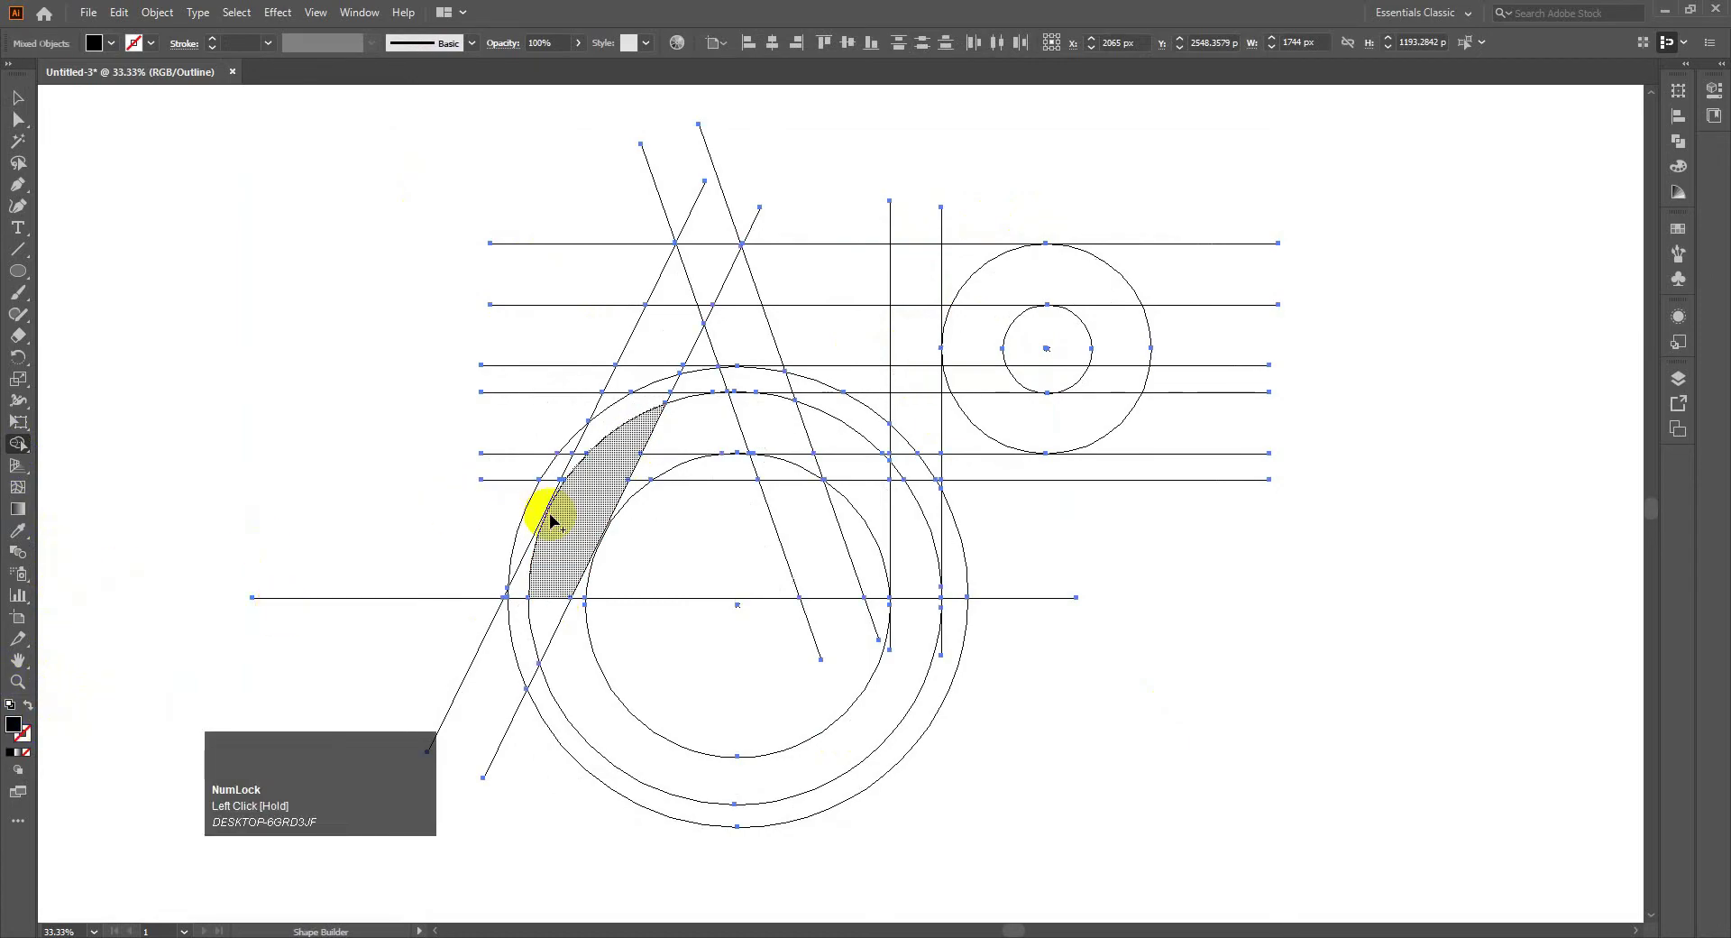
pyautogui.moveTo(625, 483)
pyautogui.mouseDown()
pyautogui.moveTo(677, 444)
pyautogui.moveTo(631, 486)
pyautogui.mouseUp()
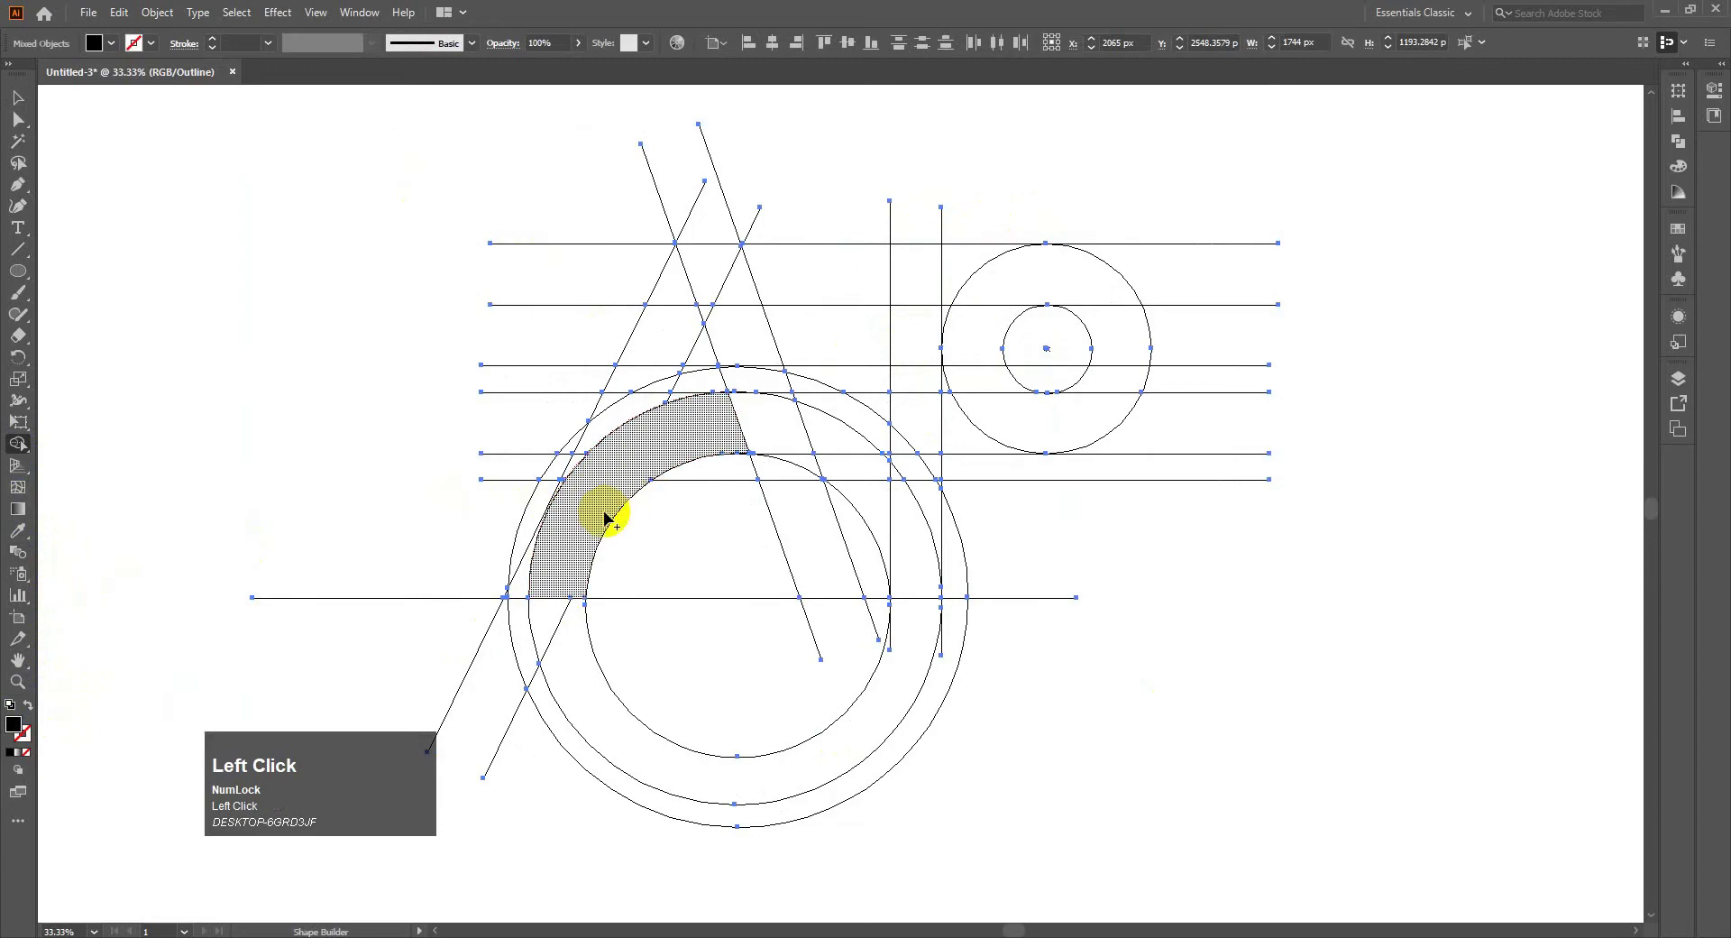
# Step: Use Shape Builder to merge the arc, horizontal band, P stem and bowl, and the A's right leg, plus both separate lower leg pieces
pyautogui.moveTo(687, 424)
pyautogui.mouseDown()
pyautogui.moveTo(939, 445)
pyautogui.moveTo(769, 405)
pyautogui.moveTo(829, 397)
pyautogui.moveTo(801, 404)
pyautogui.mouseUp()
pyautogui.hotkey('ctrl', 'z')
pyautogui.moveTo(1096, 425)
pyautogui.mouseDown()
pyautogui.moveTo(1120, 325)
pyautogui.moveTo(1130, 347)
pyautogui.moveTo(1067, 263)
pyautogui.moveTo(907, 273)
pyautogui.moveTo(928, 386)
pyautogui.mouseUp()
pyautogui.moveTo(912, 555); pyautogui.dragTo(929, 510)
pyautogui.click(831, 578)
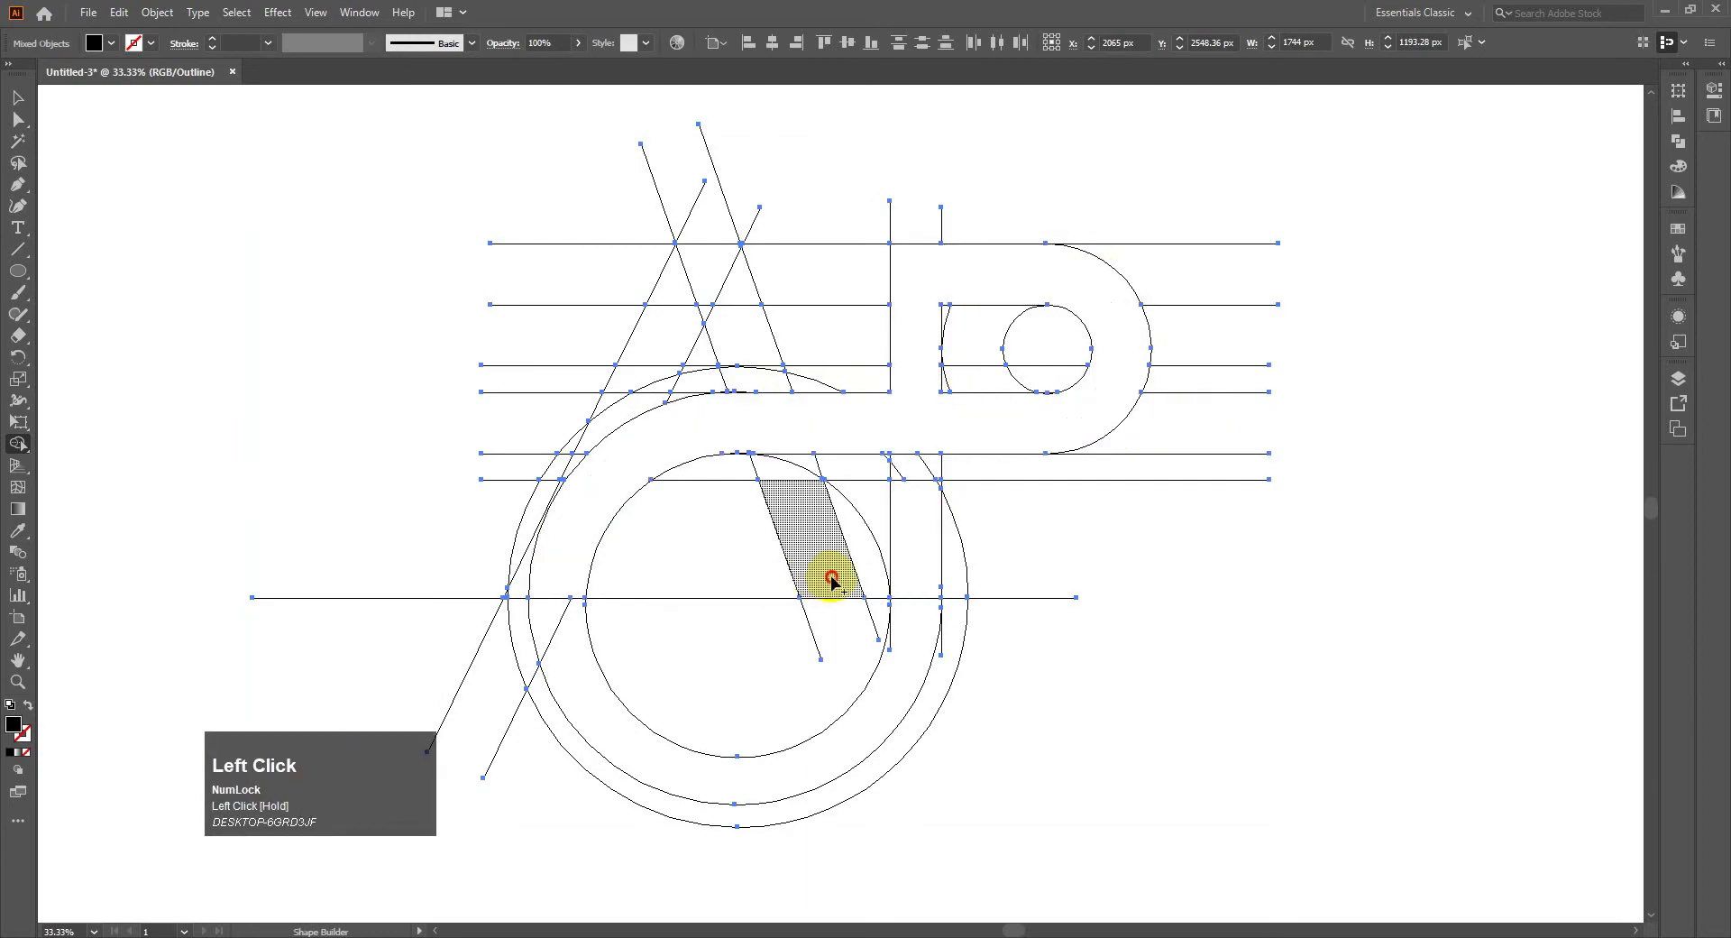
pyautogui.moveTo(762, 401); pyautogui.dragTo(740, 408)
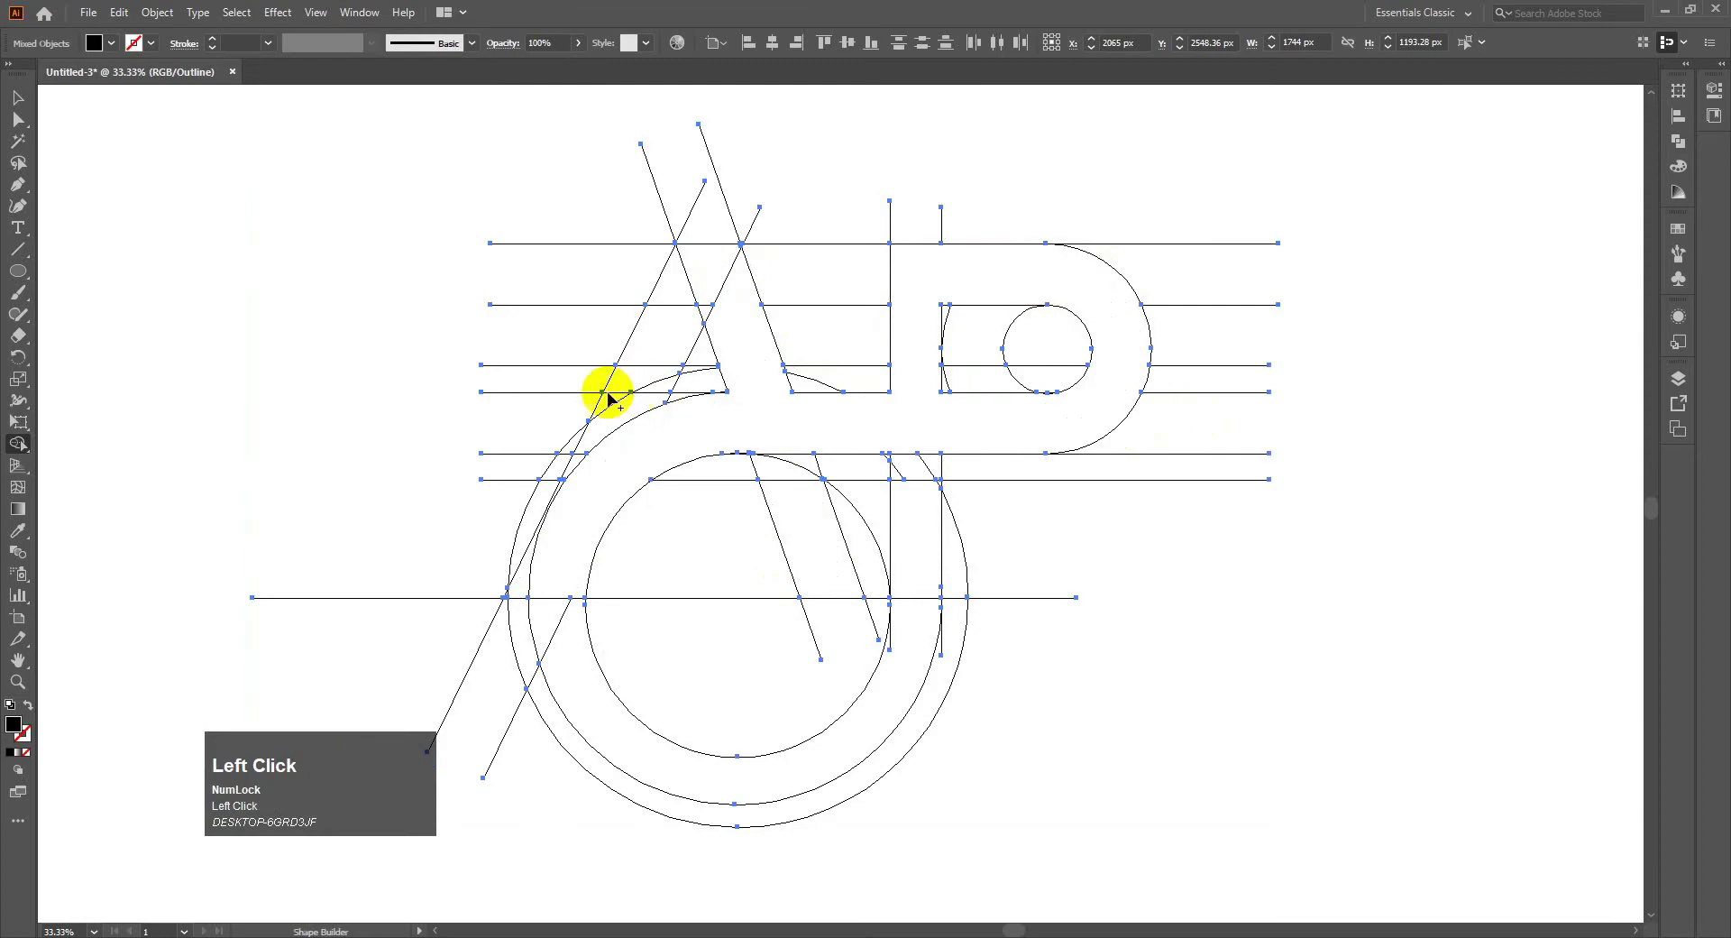
# Step: Merge the left leg of the A up to its apex with Shape Builder, then switch from Outline to Preview view
pyautogui.moveTo(606, 403)
pyautogui.mouseDown()
pyautogui.moveTo(715, 282)
pyautogui.moveTo(728, 301)
pyautogui.mouseUp()
pyautogui.hotkey('ctrl', 'z')
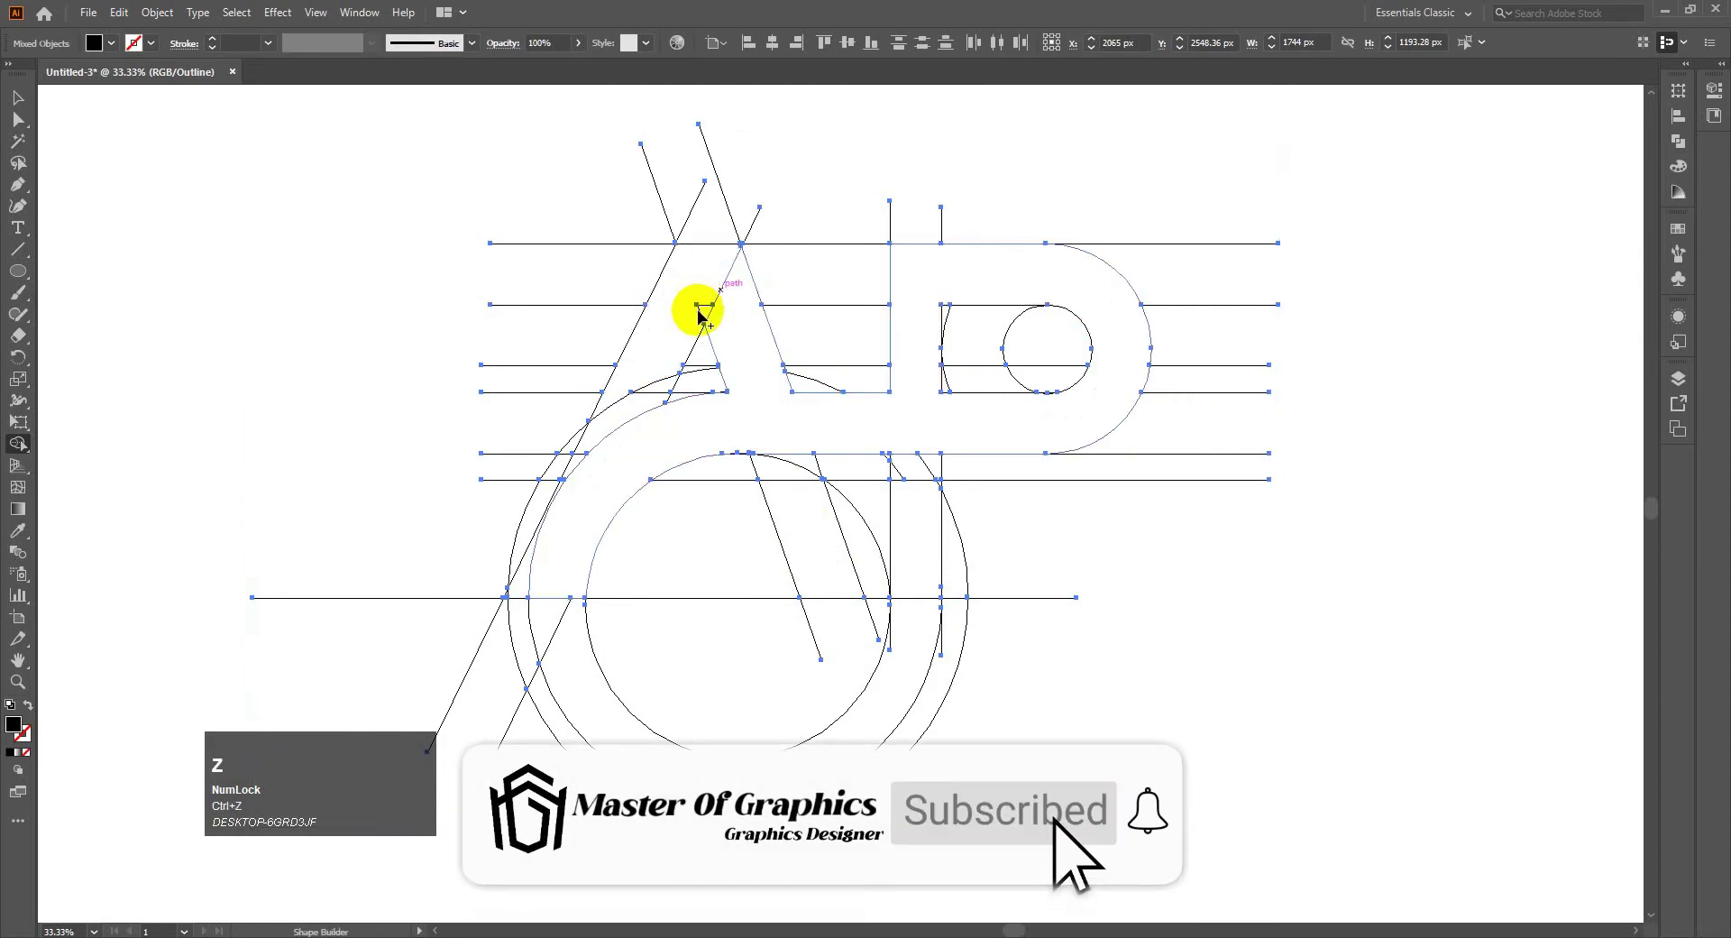
pyautogui.click(712, 297)
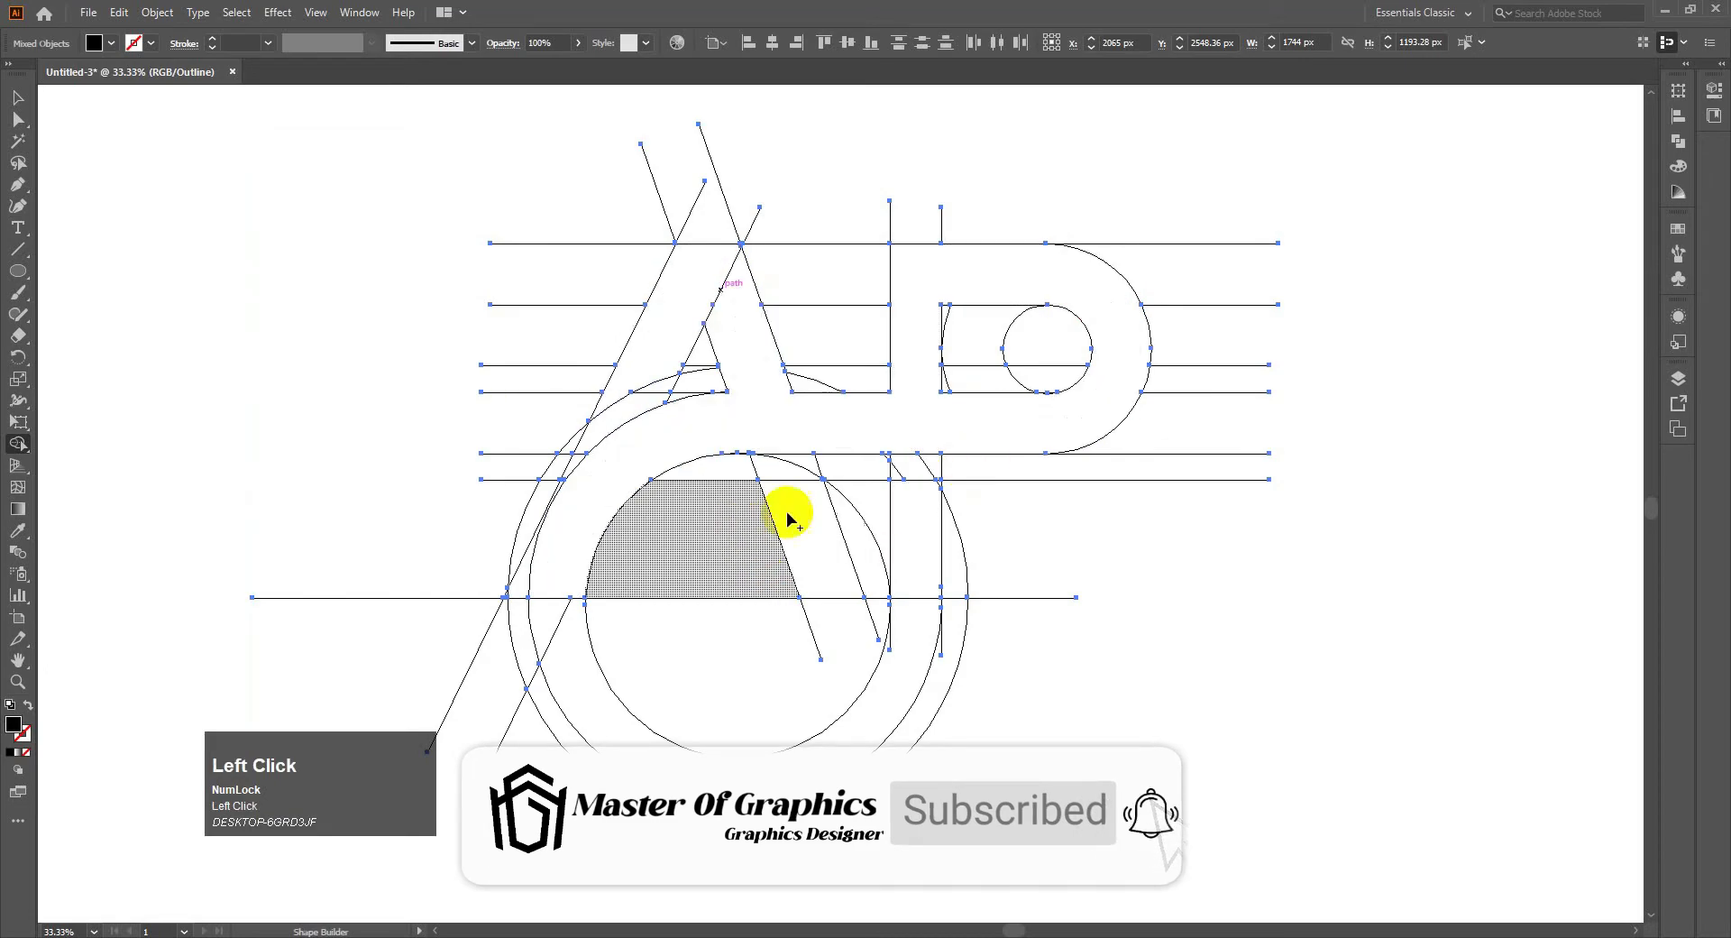
pyautogui.press('ctrl')
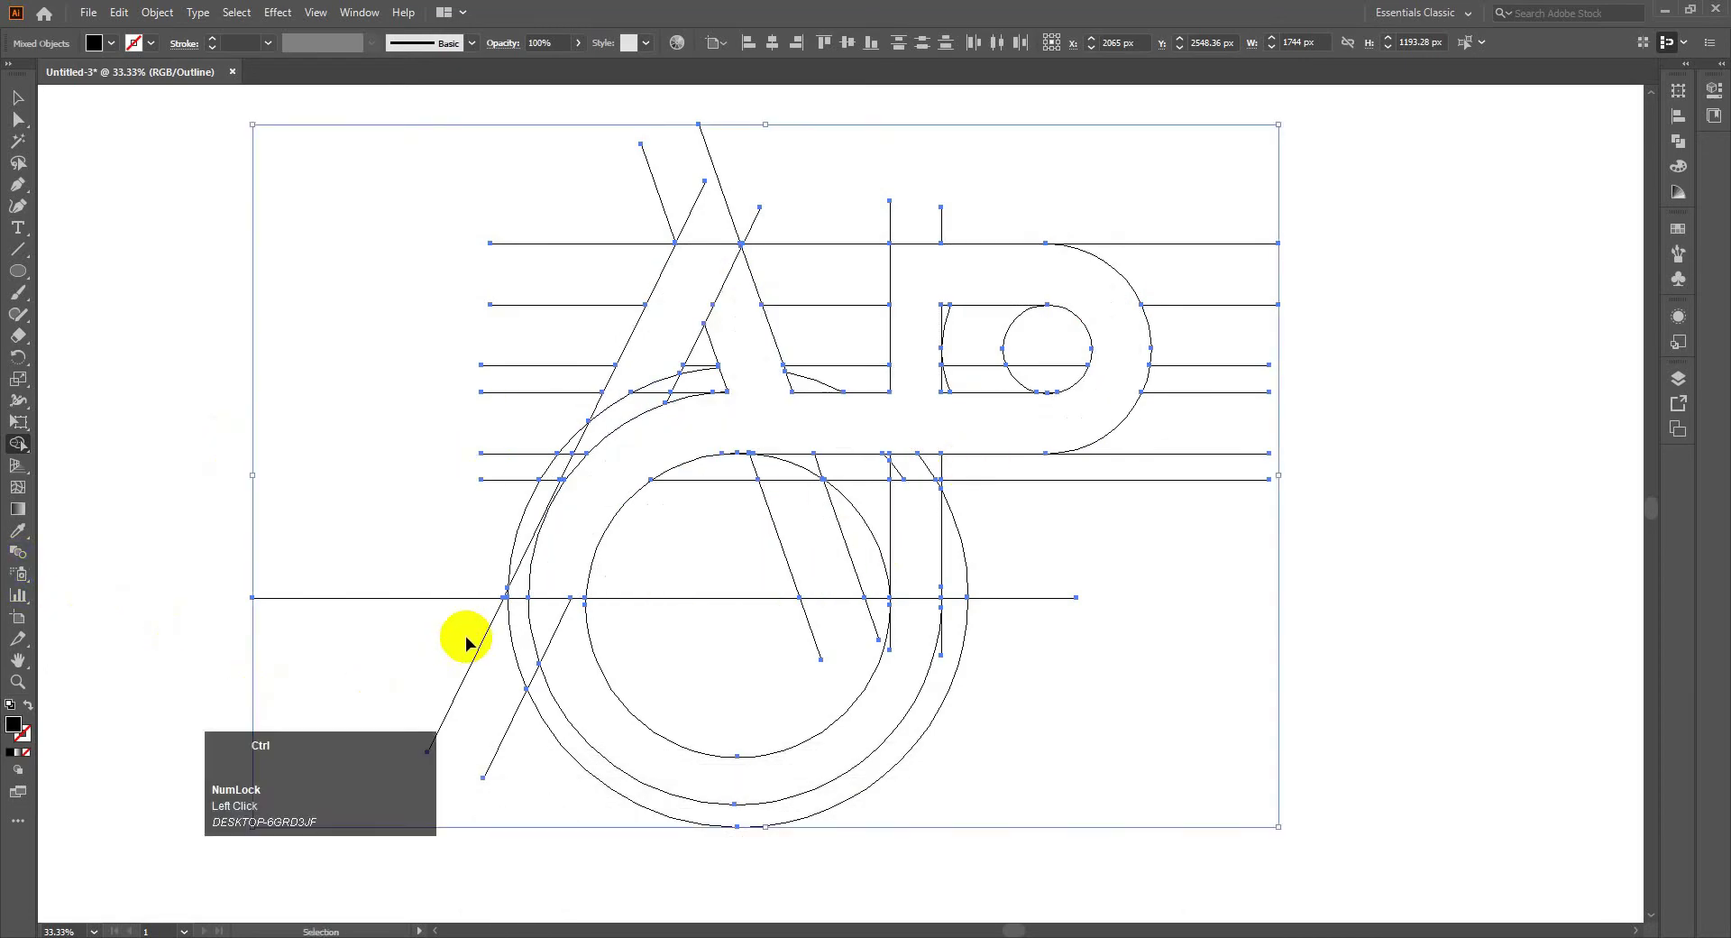
pyautogui.hotkey('ctrl', 'y')
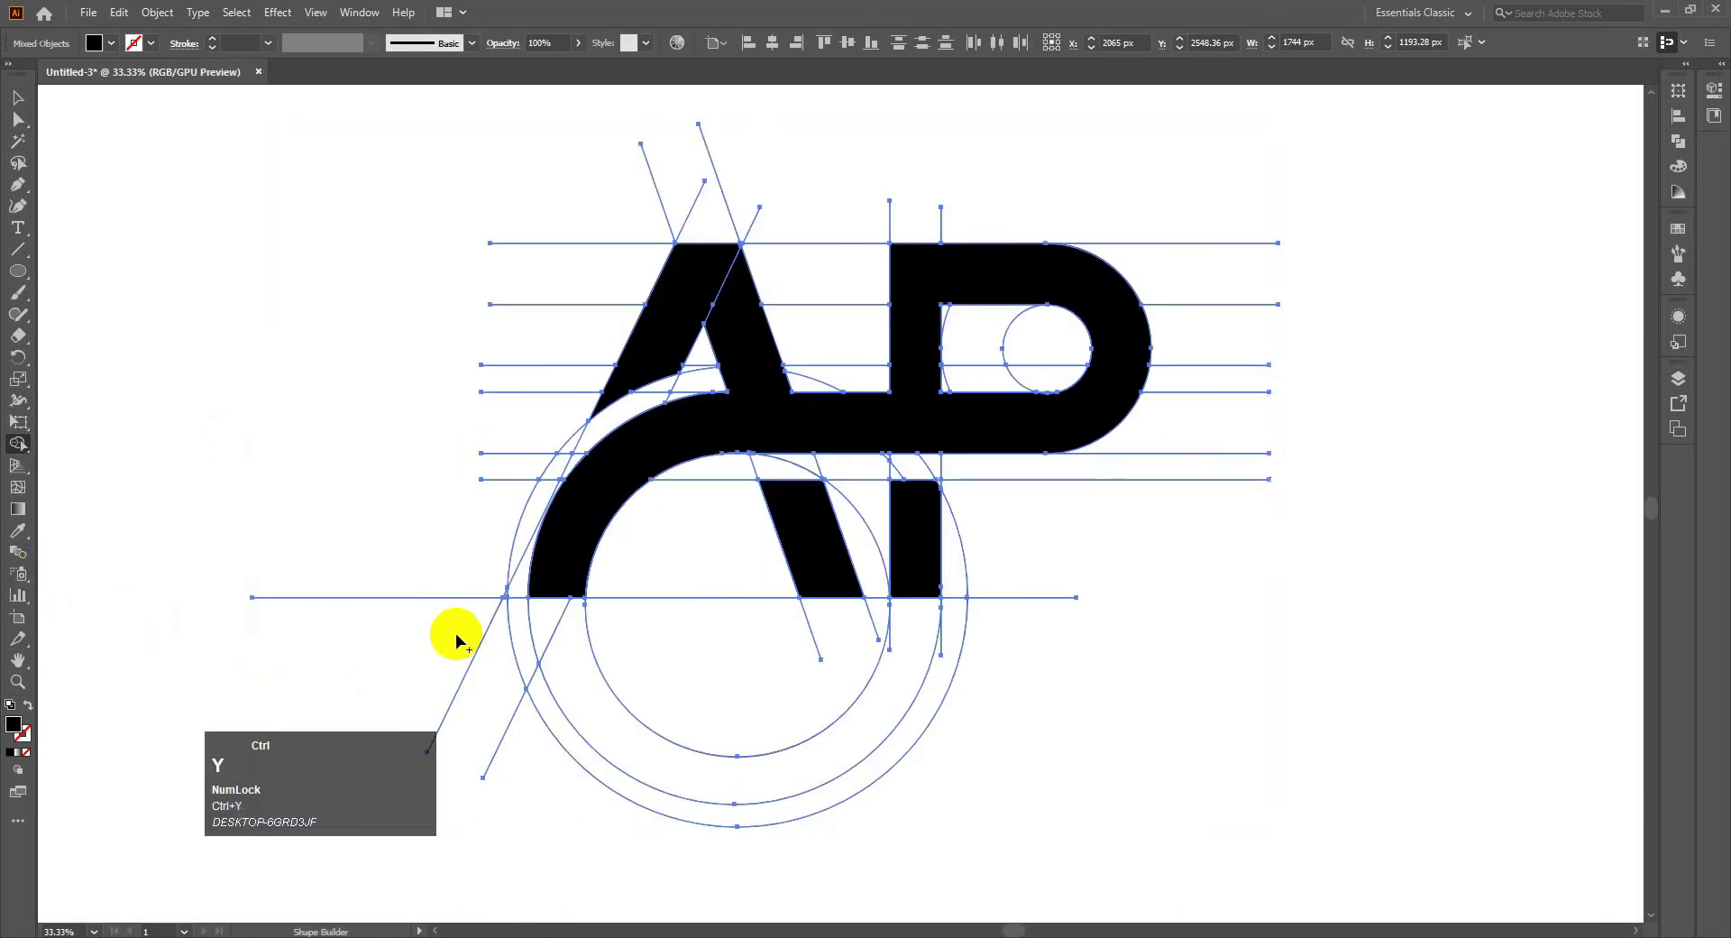
pyautogui.click(14, 129)
pyautogui.click(895, 377)
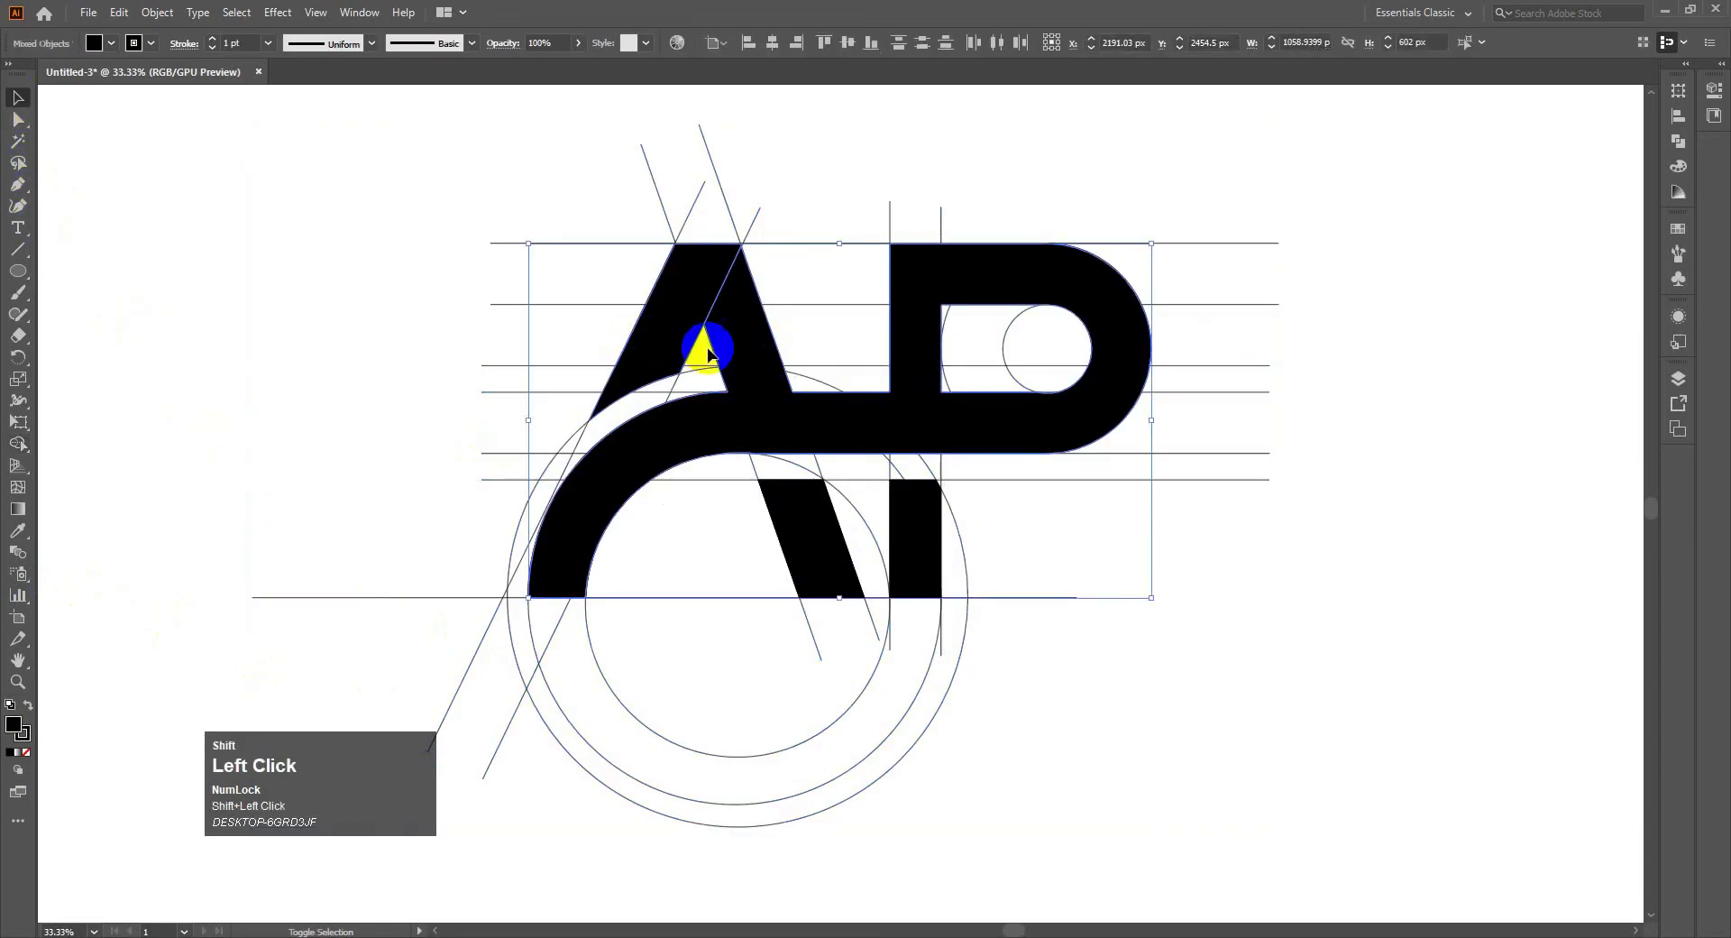
pyautogui.keyDown('shift'); pyautogui.click(924, 555); pyautogui.keyUp('shift')
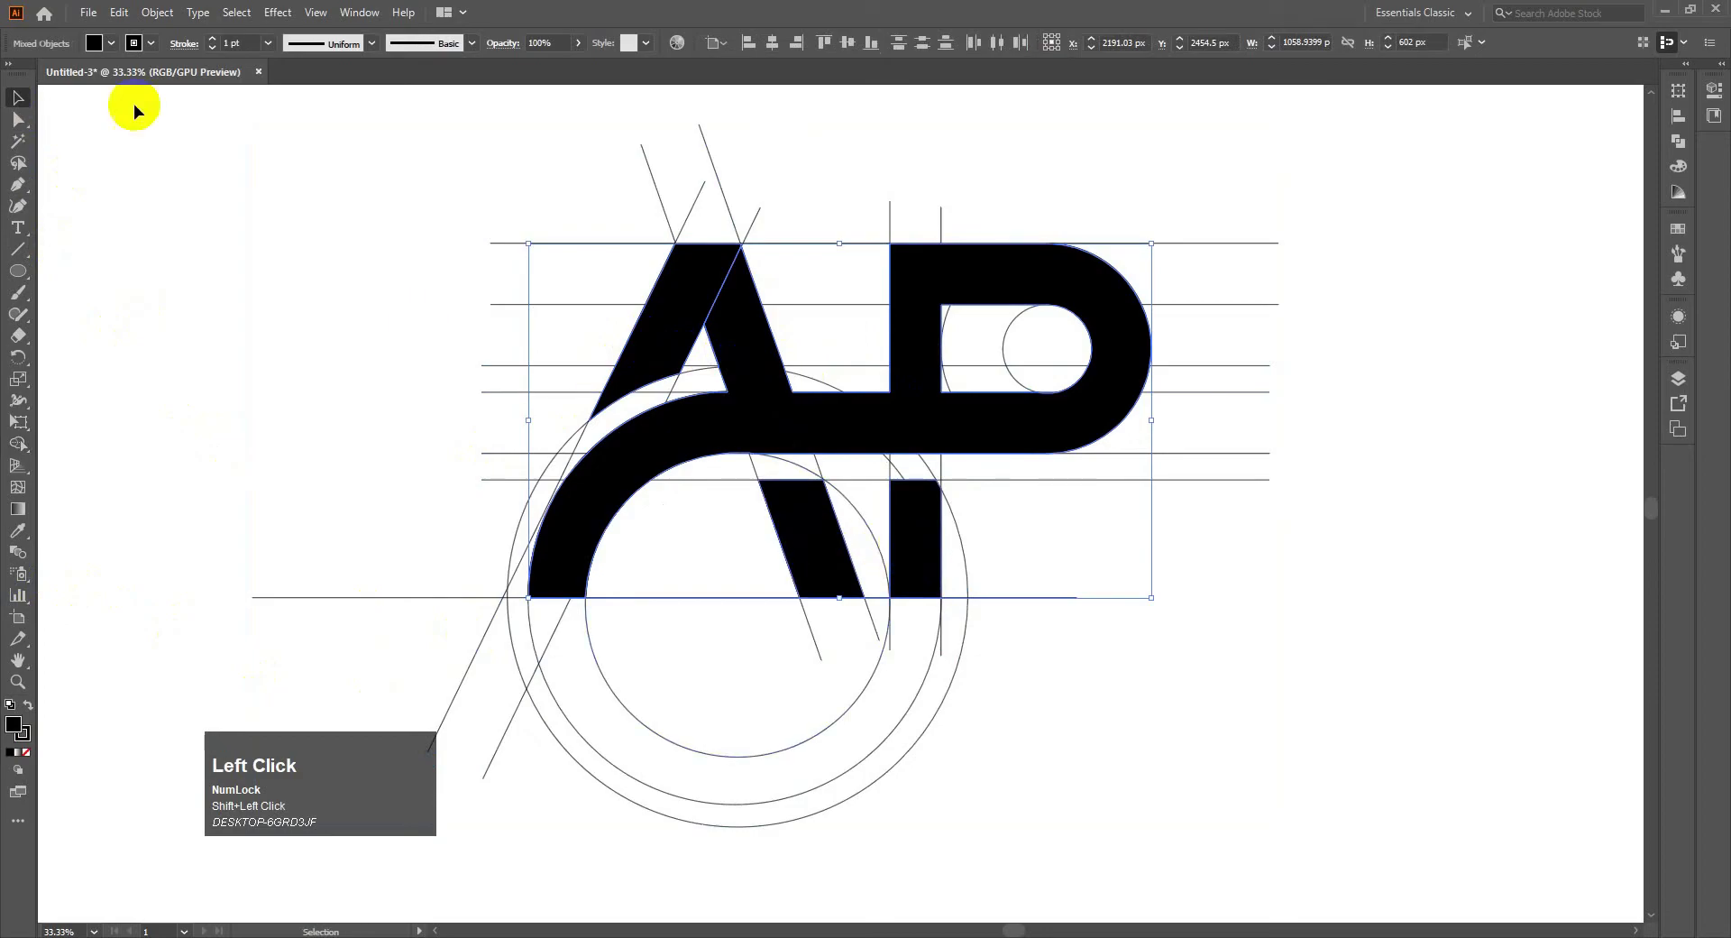
pyautogui.click(186, 96)
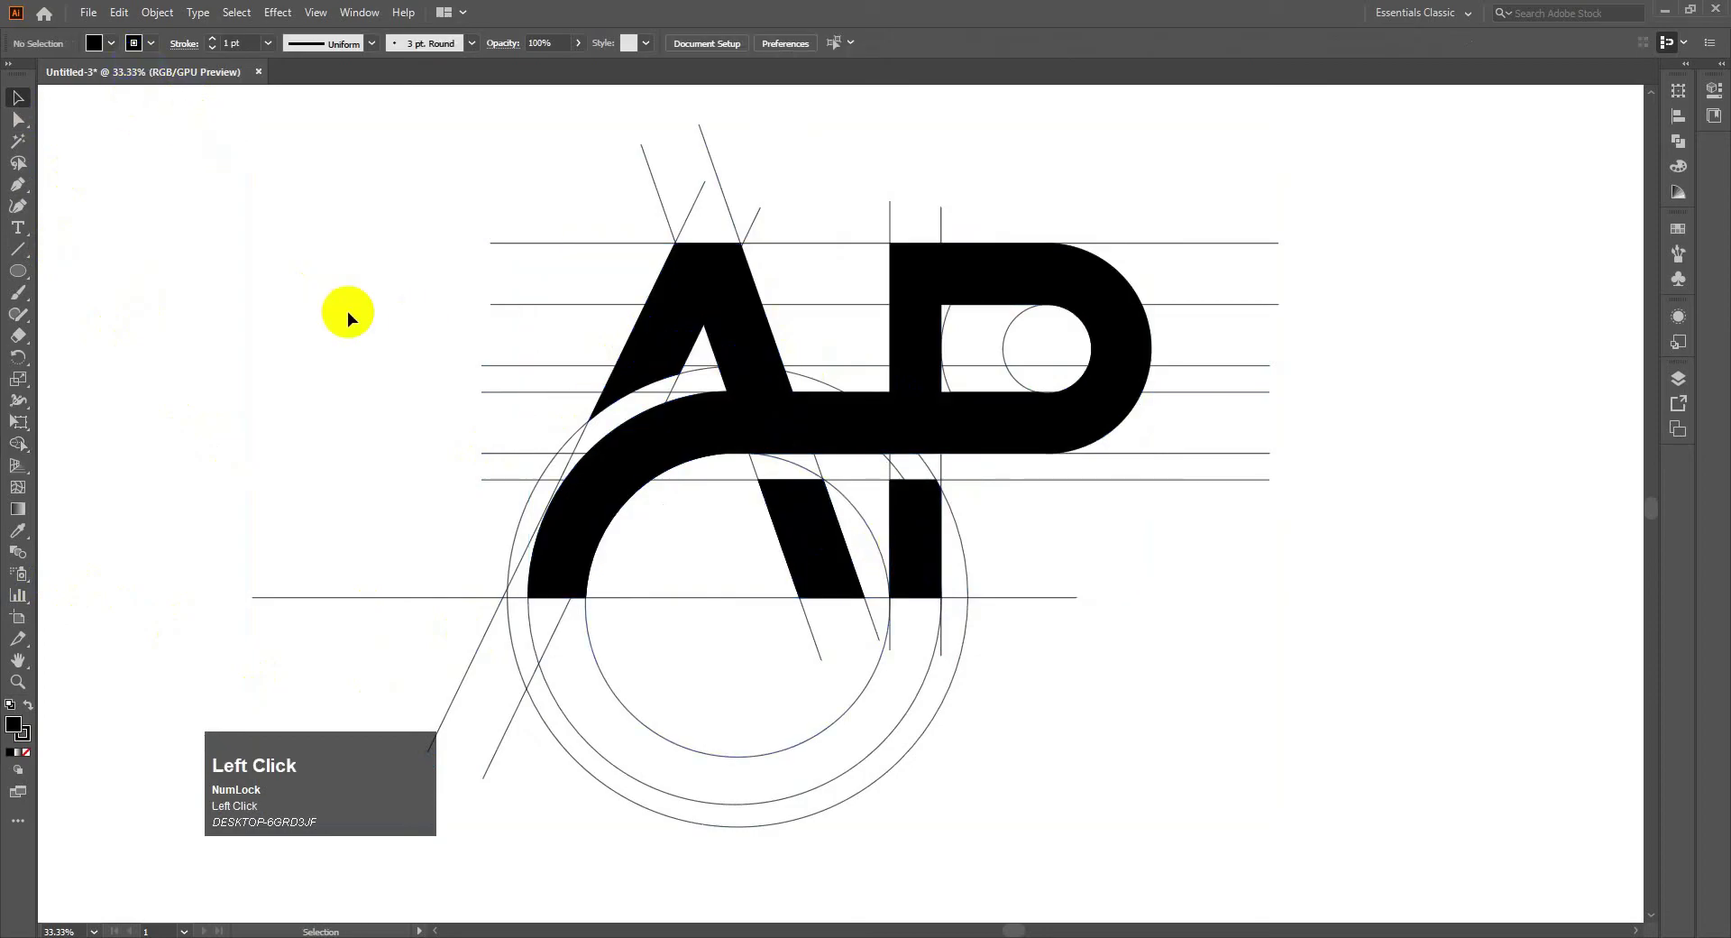
# Step: Select the shapes and grid and, with black fill and no stroke, merge the missing upper-right corner into the P's lower stem using Shape Builder
pyautogui.moveTo(245, 295); pyautogui.dragTo(1322, 559)
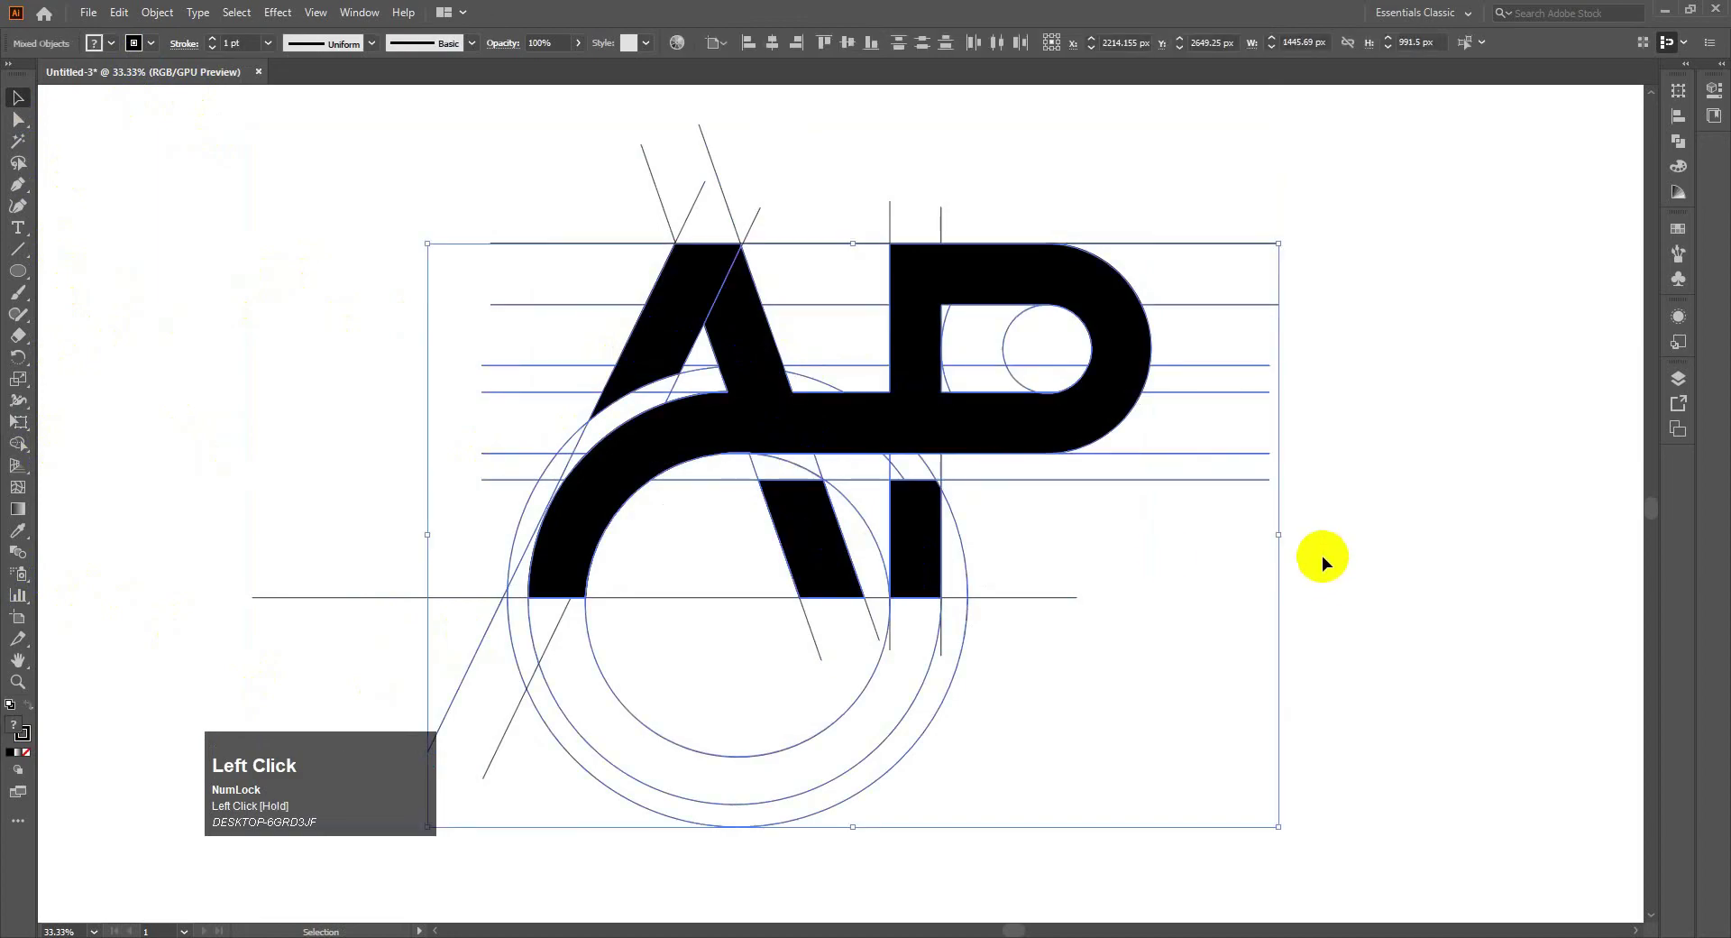
pyautogui.click(18, 443)
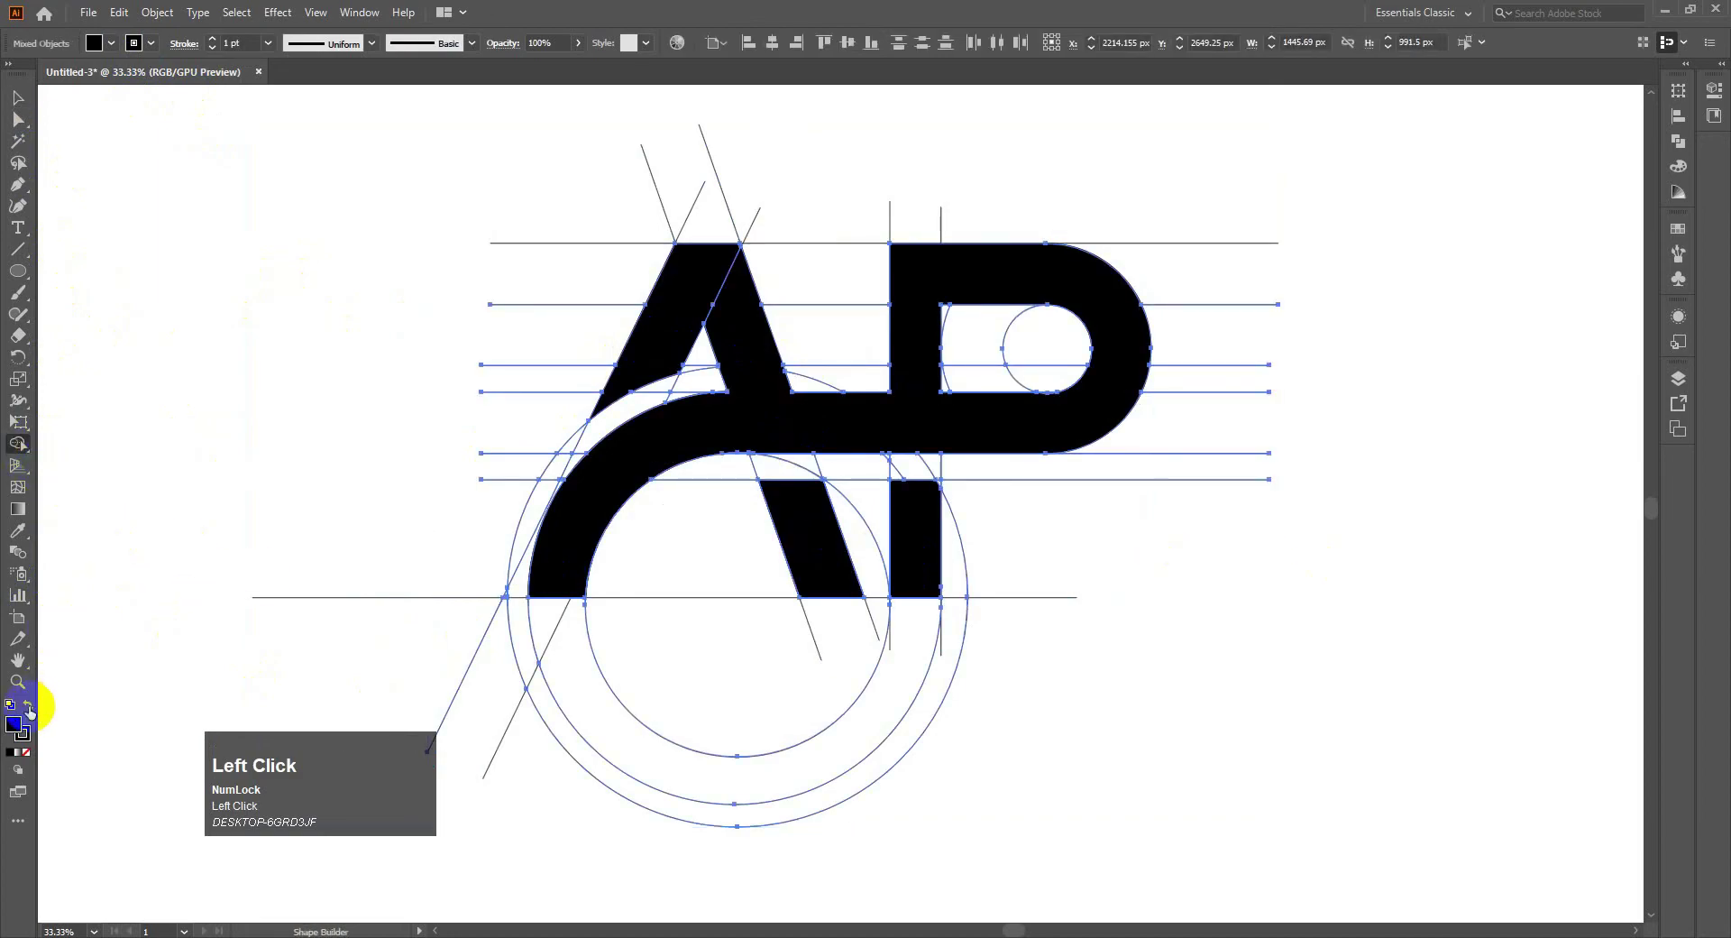
pyautogui.click(30, 739)
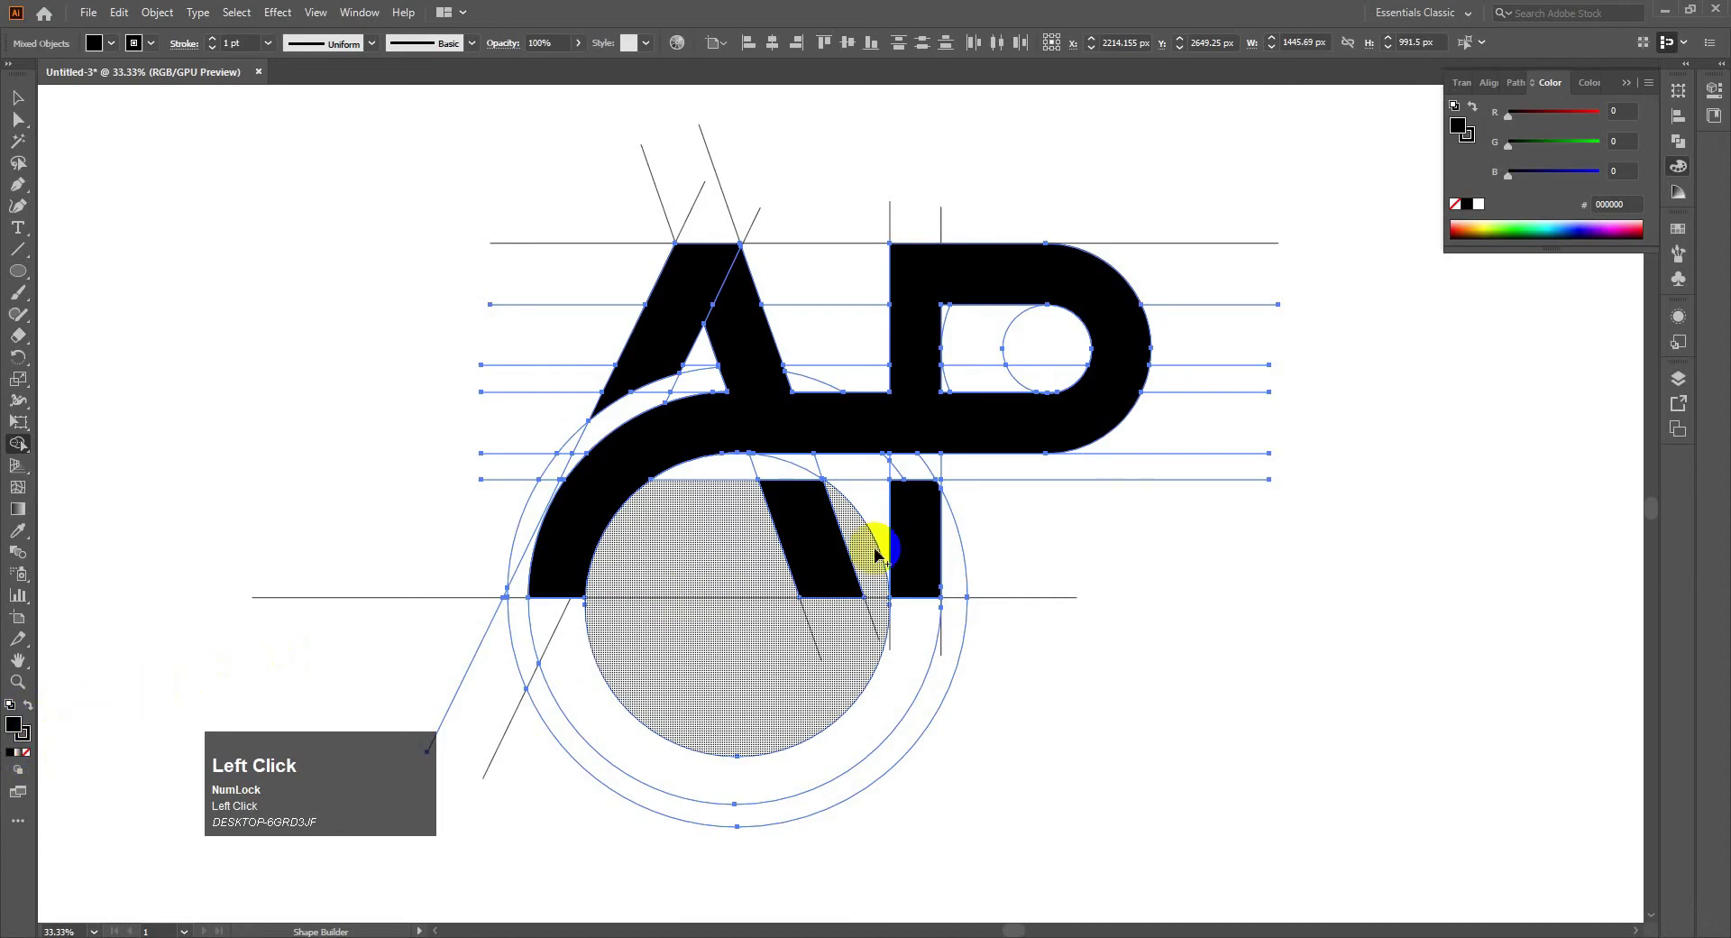
pyautogui.click(939, 489)
pyautogui.moveTo(916, 505); pyautogui.dragTo(847, 509)
pyautogui.click(18, 97)
pyautogui.click(148, 196)
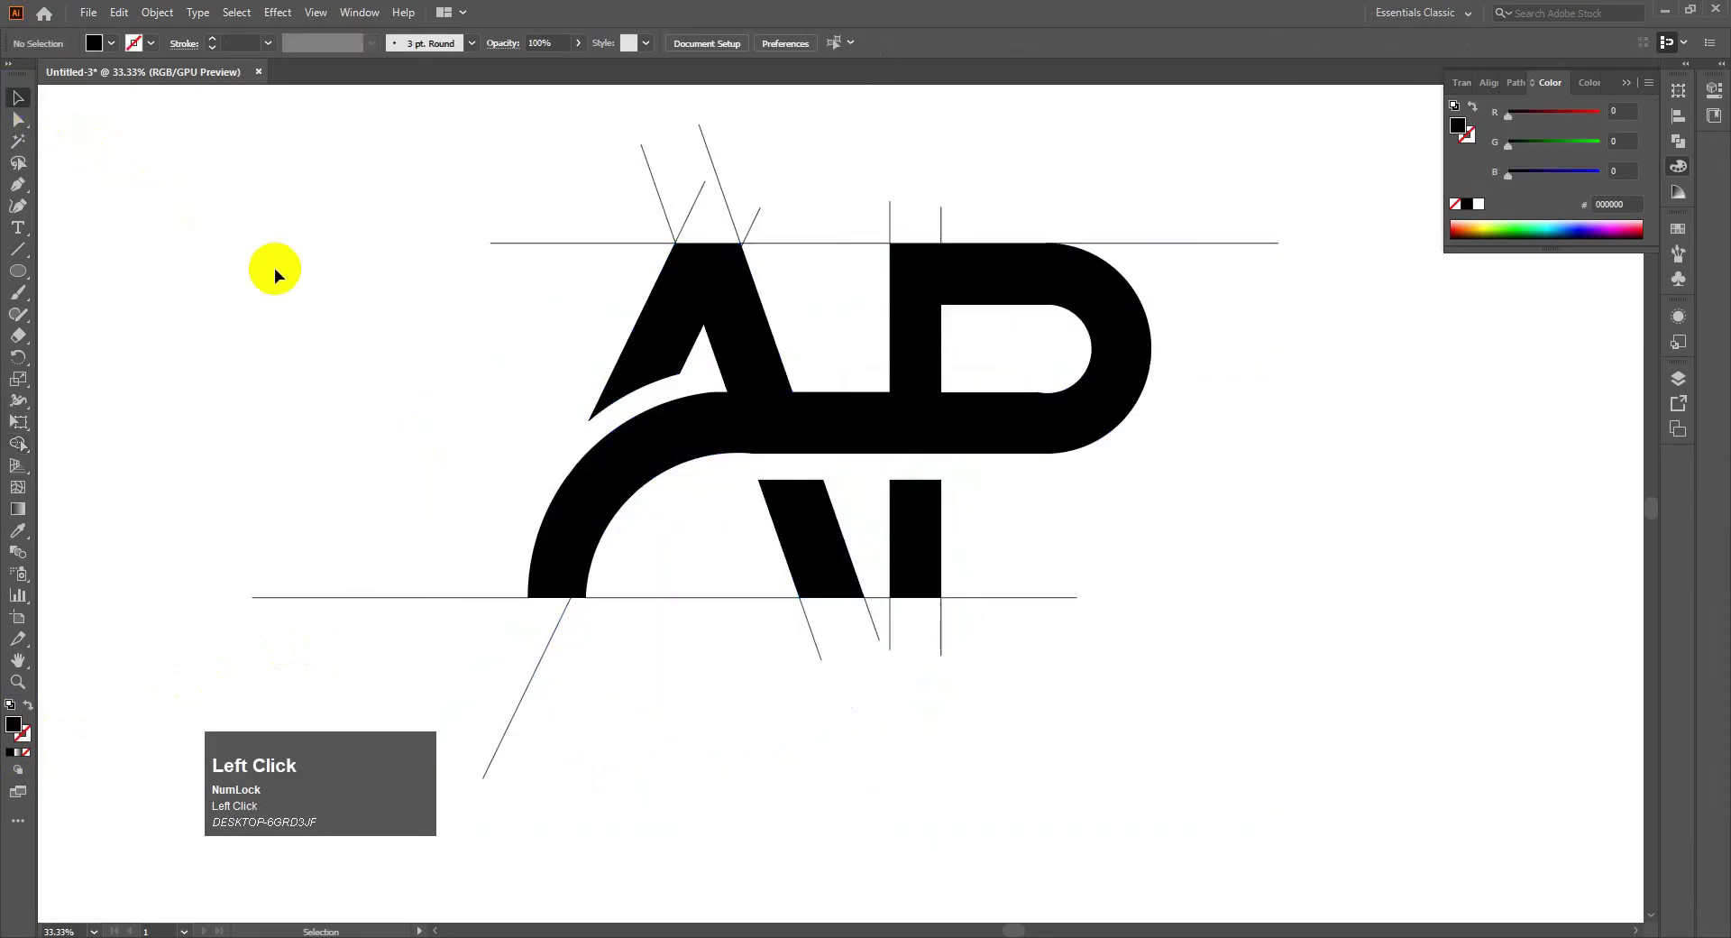
# Step: Select all the black AP logo shapes and cut them from the construction grid
pyautogui.click(639, 315)
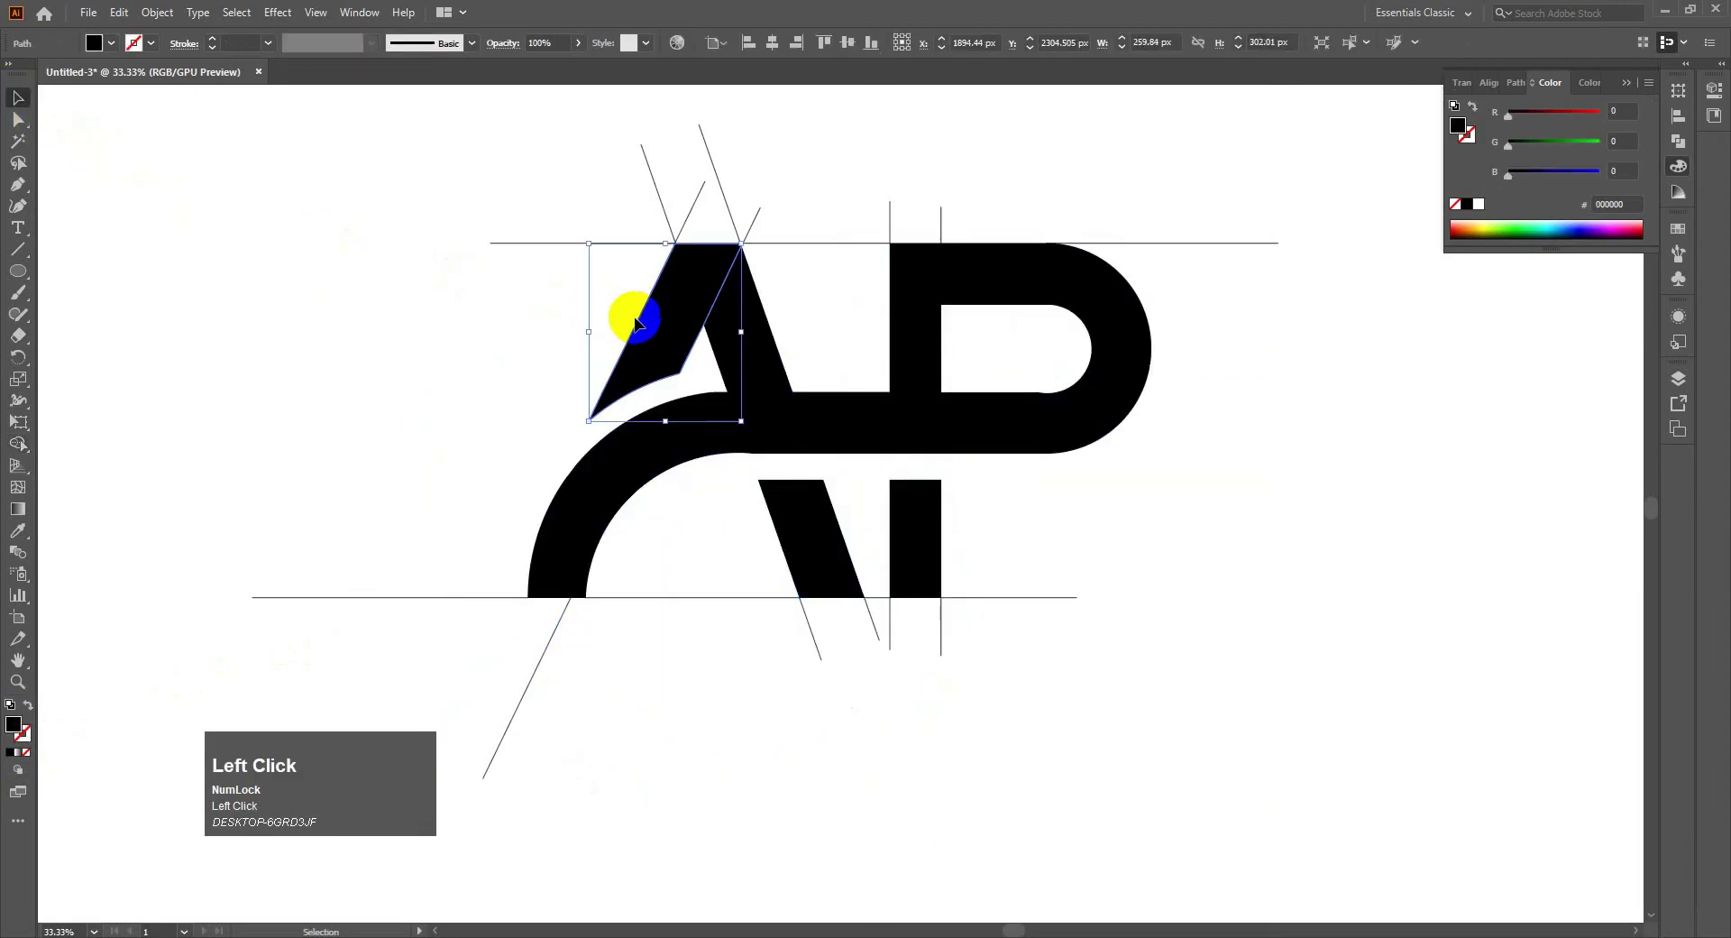
pyautogui.keyDown('shift'); pyautogui.click(761, 369); pyautogui.keyUp('shift')
pyautogui.keyDown('shift'); pyautogui.click(823, 513); pyautogui.keyUp('shift')
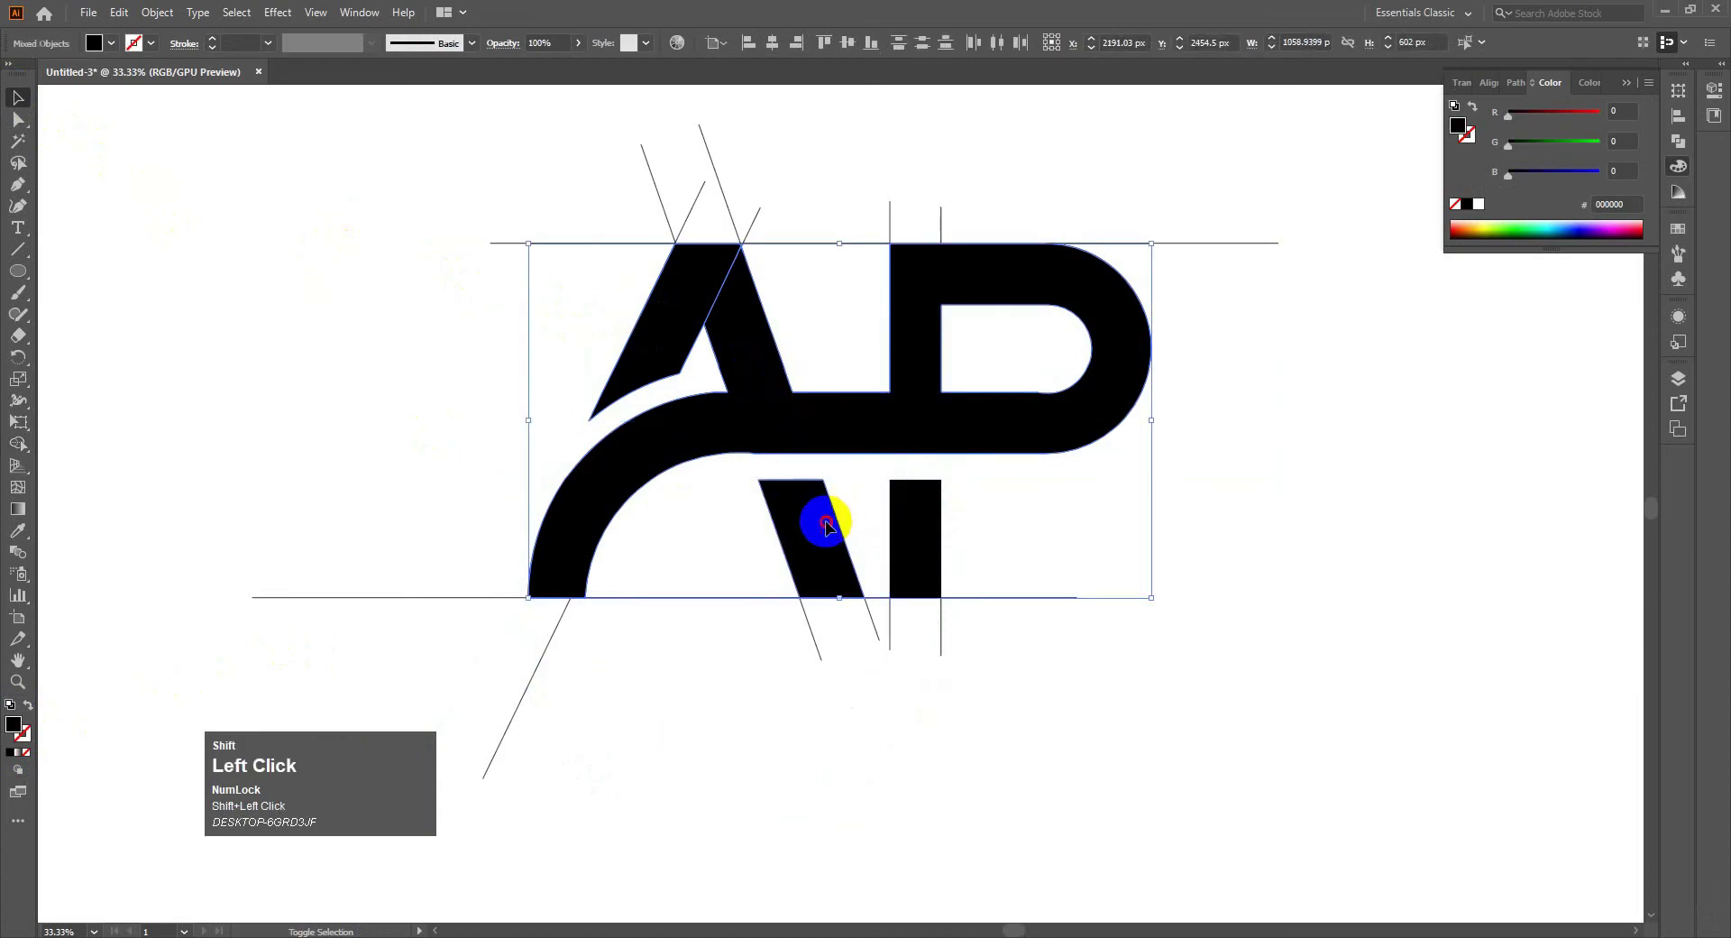
pyautogui.keyDown('shift'); pyautogui.click(899, 539); pyautogui.keyUp('shift')
pyautogui.click(118, 12)
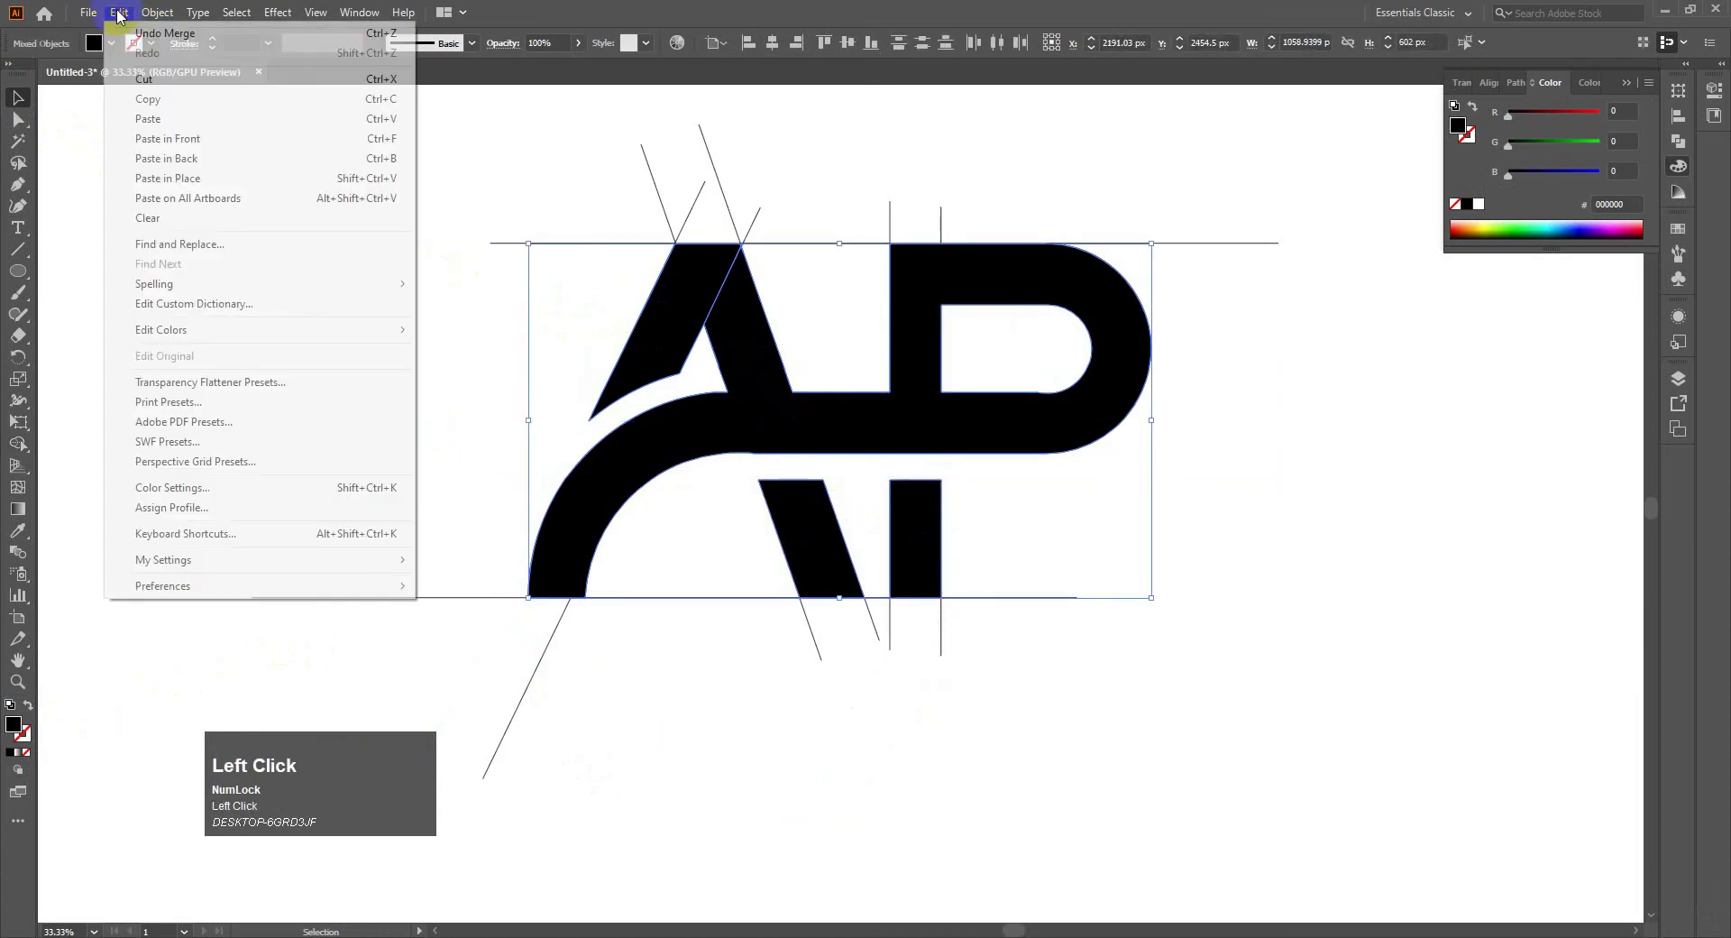
pyautogui.click(142, 69)
# Step: Delete all the remaining construction lines and circles and paste the logo shapes back
pyautogui.moveTo(174, 137); pyautogui.dragTo(1395, 879)
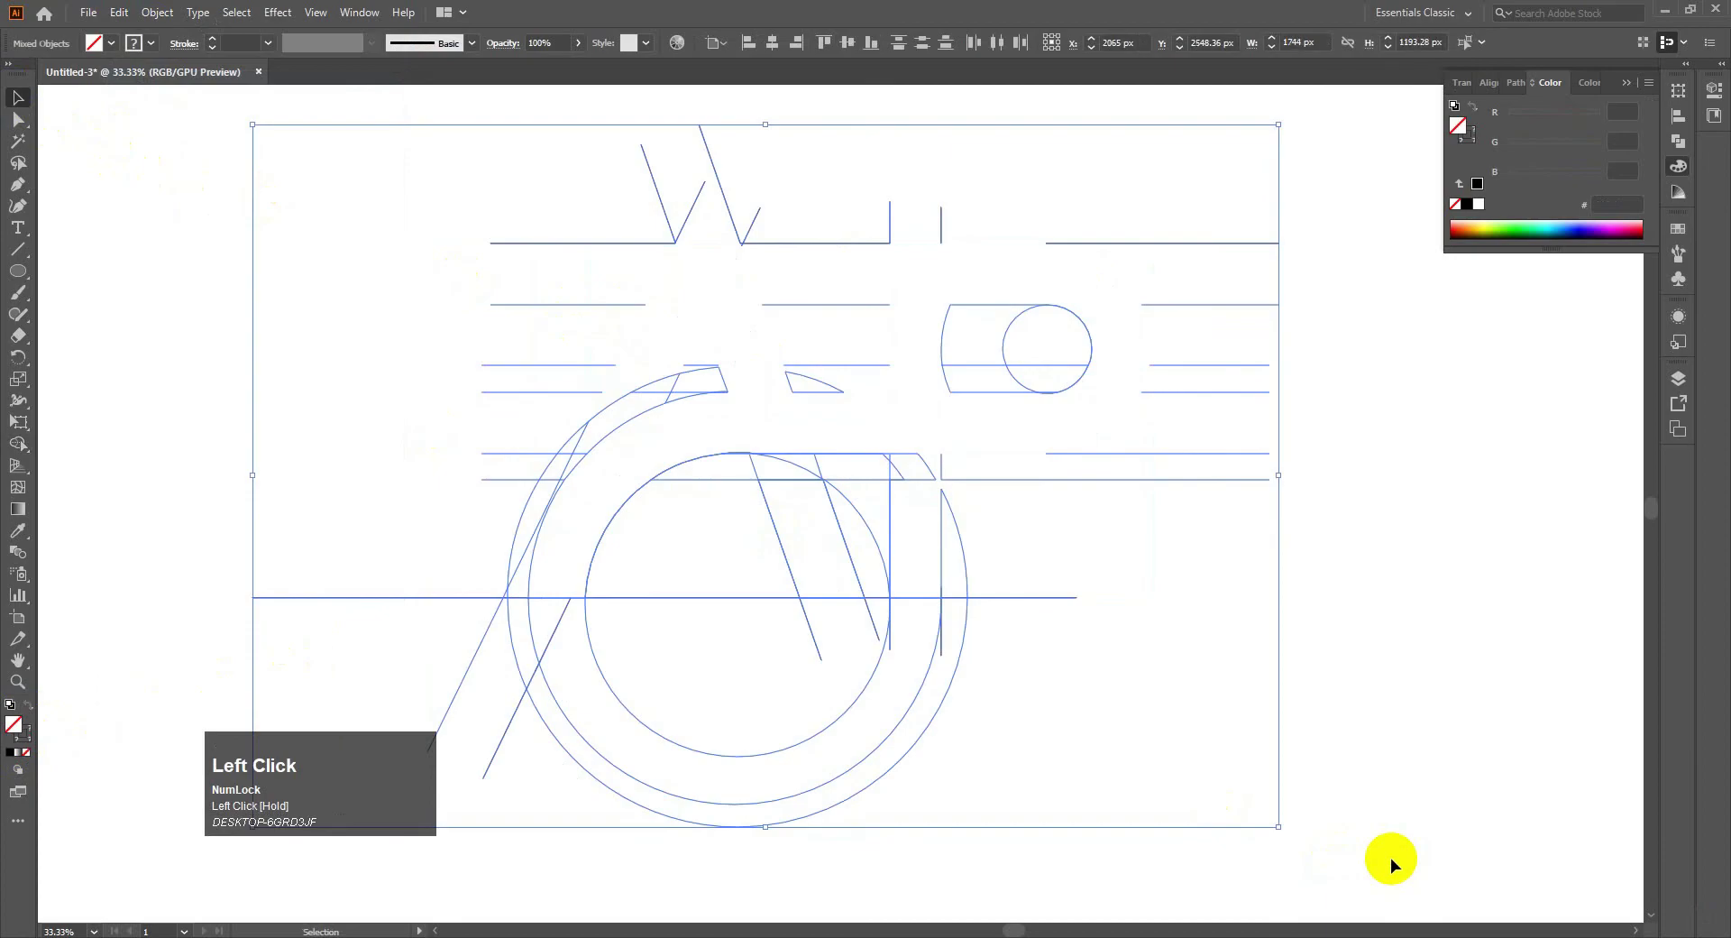
pyautogui.press('Delete')
pyautogui.click(88, 12)
pyautogui.click(120, 11)
pyautogui.click(217, 118)
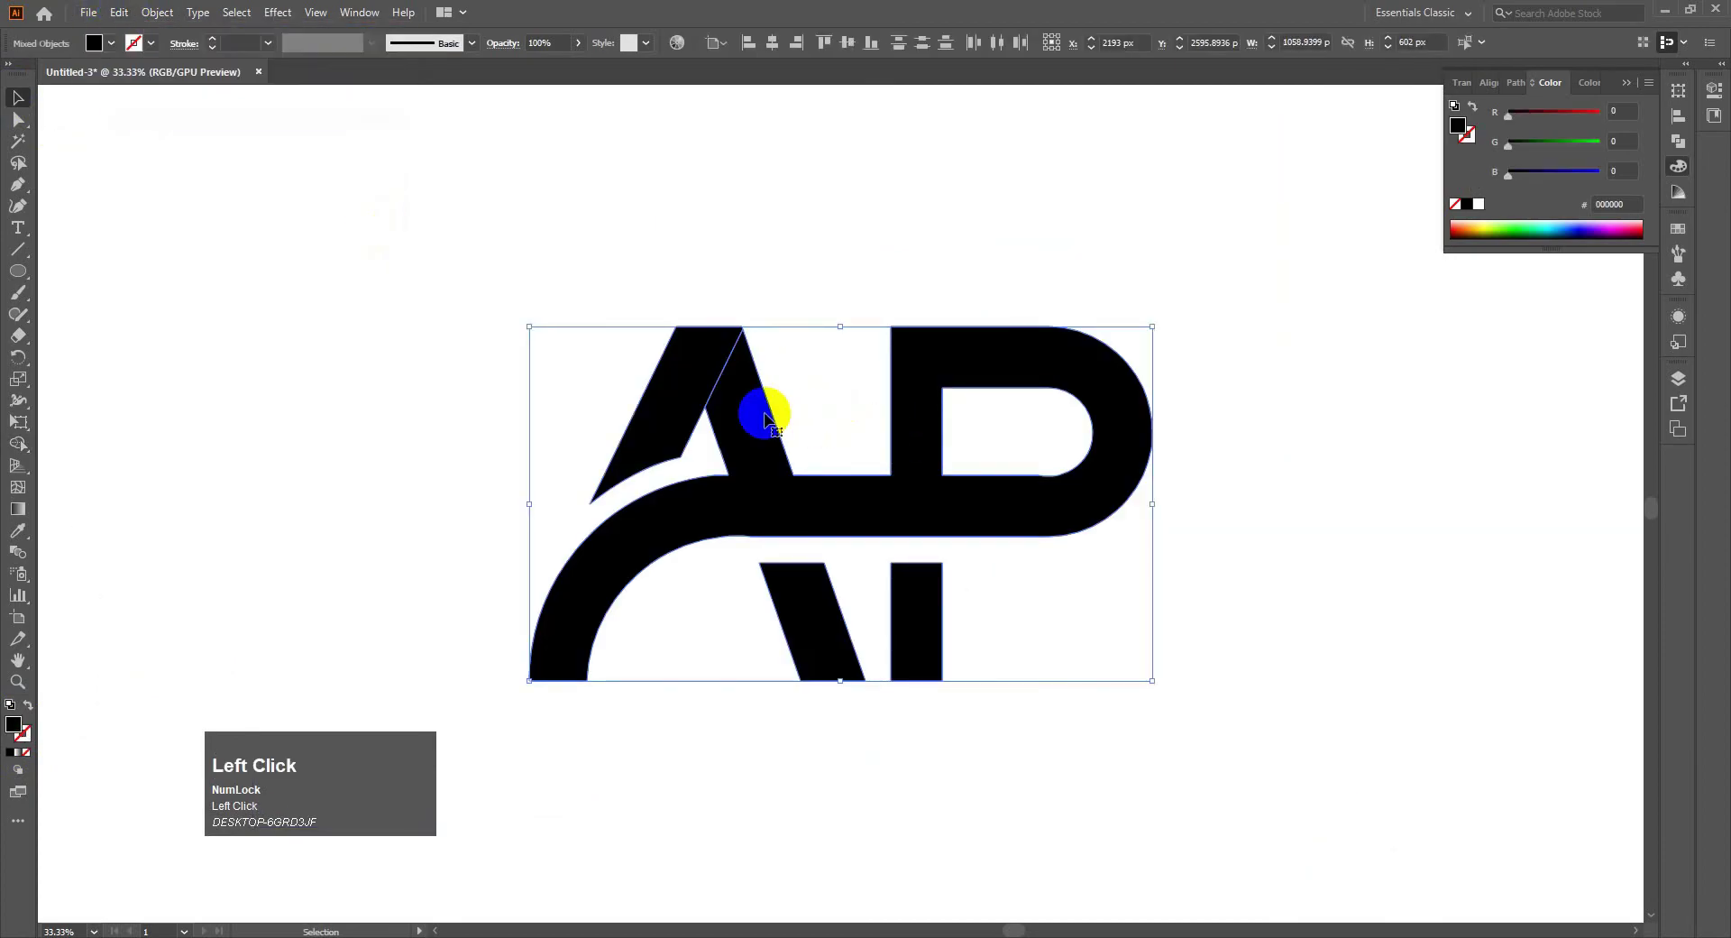
# Step: Scale the whole AP logo proportionally to about 875 px wide, move it to the middle of the canvas and deselect it
pyautogui.moveTo(761, 405); pyautogui.dragTo(706, 360)
pyautogui.moveTo(1107, 624); pyautogui.dragTo(1224, 691)
pyautogui.click(1074, 591)
pyautogui.moveTo(477, 335); pyautogui.dragTo(768, 482)
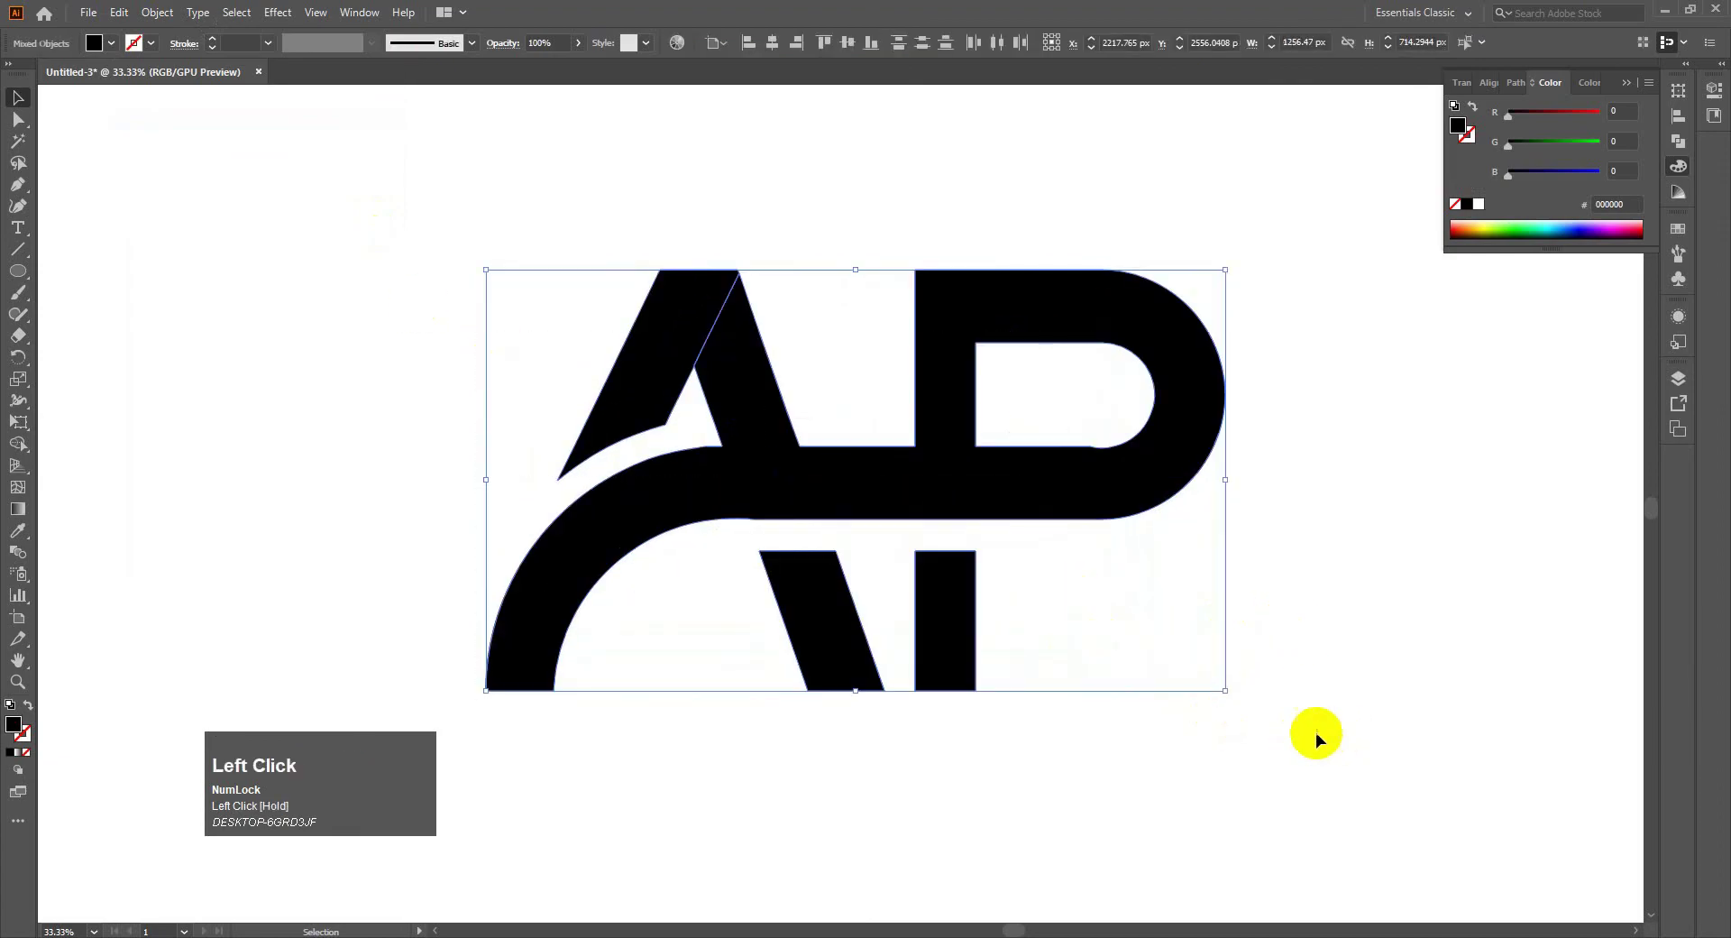
pyautogui.moveTo(1224, 690); pyautogui.dragTo(985, 583)
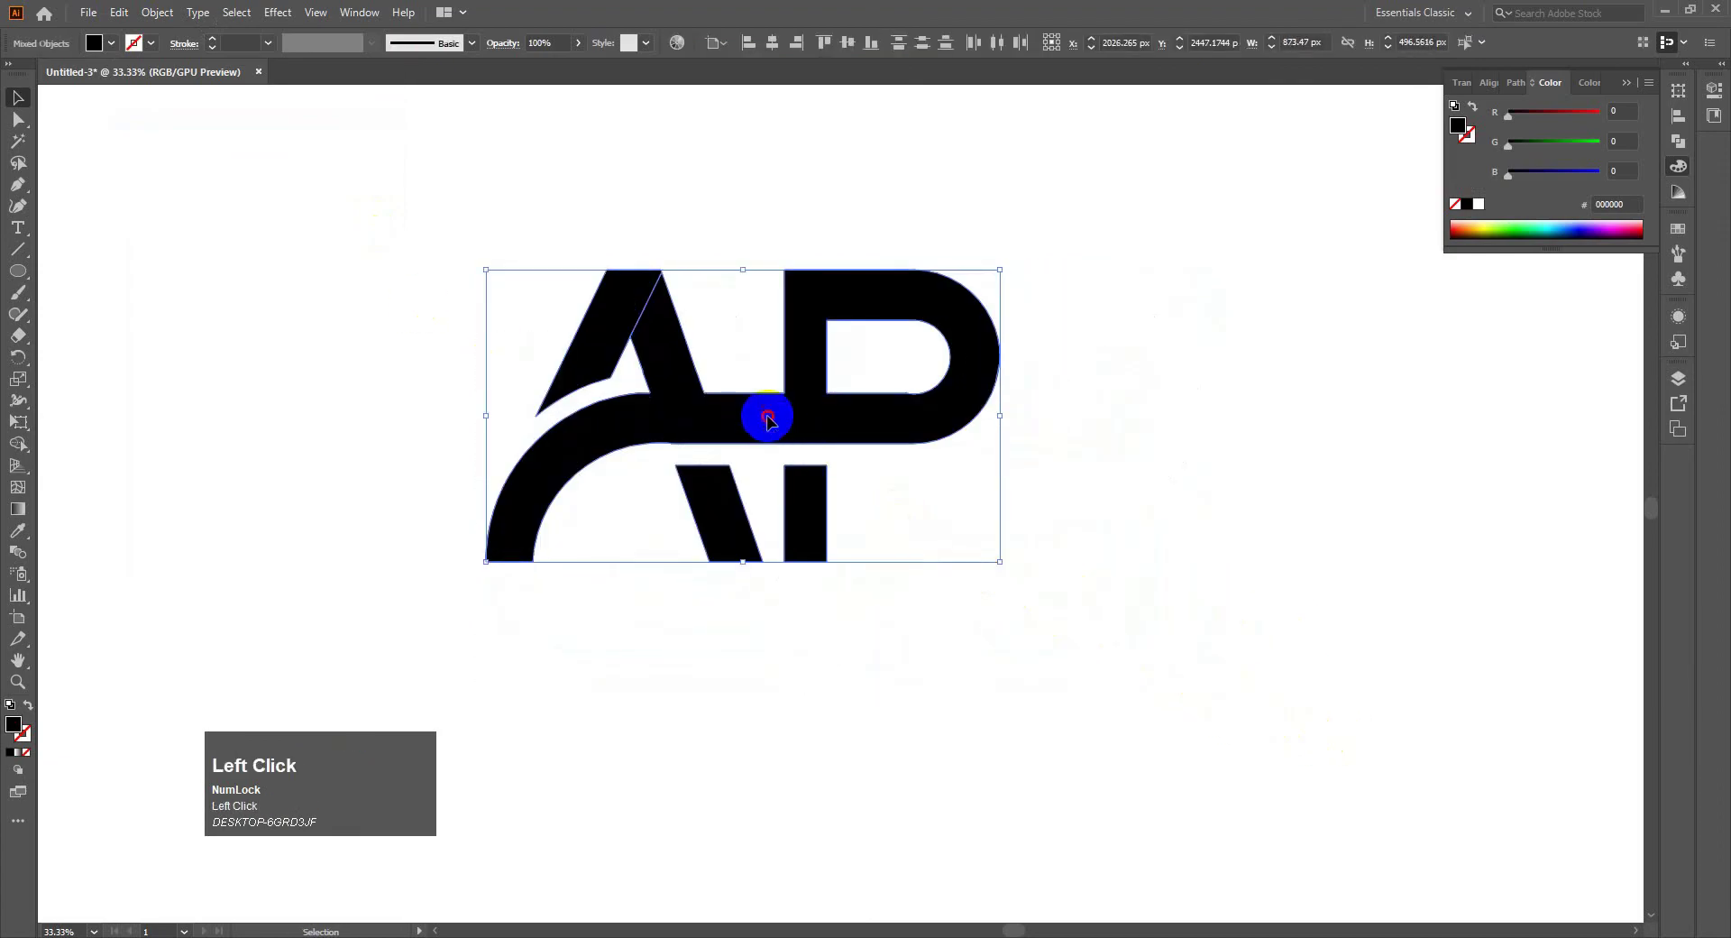
pyautogui.moveTo(846, 419); pyautogui.dragTo(936, 496)
pyautogui.click(1150, 487)
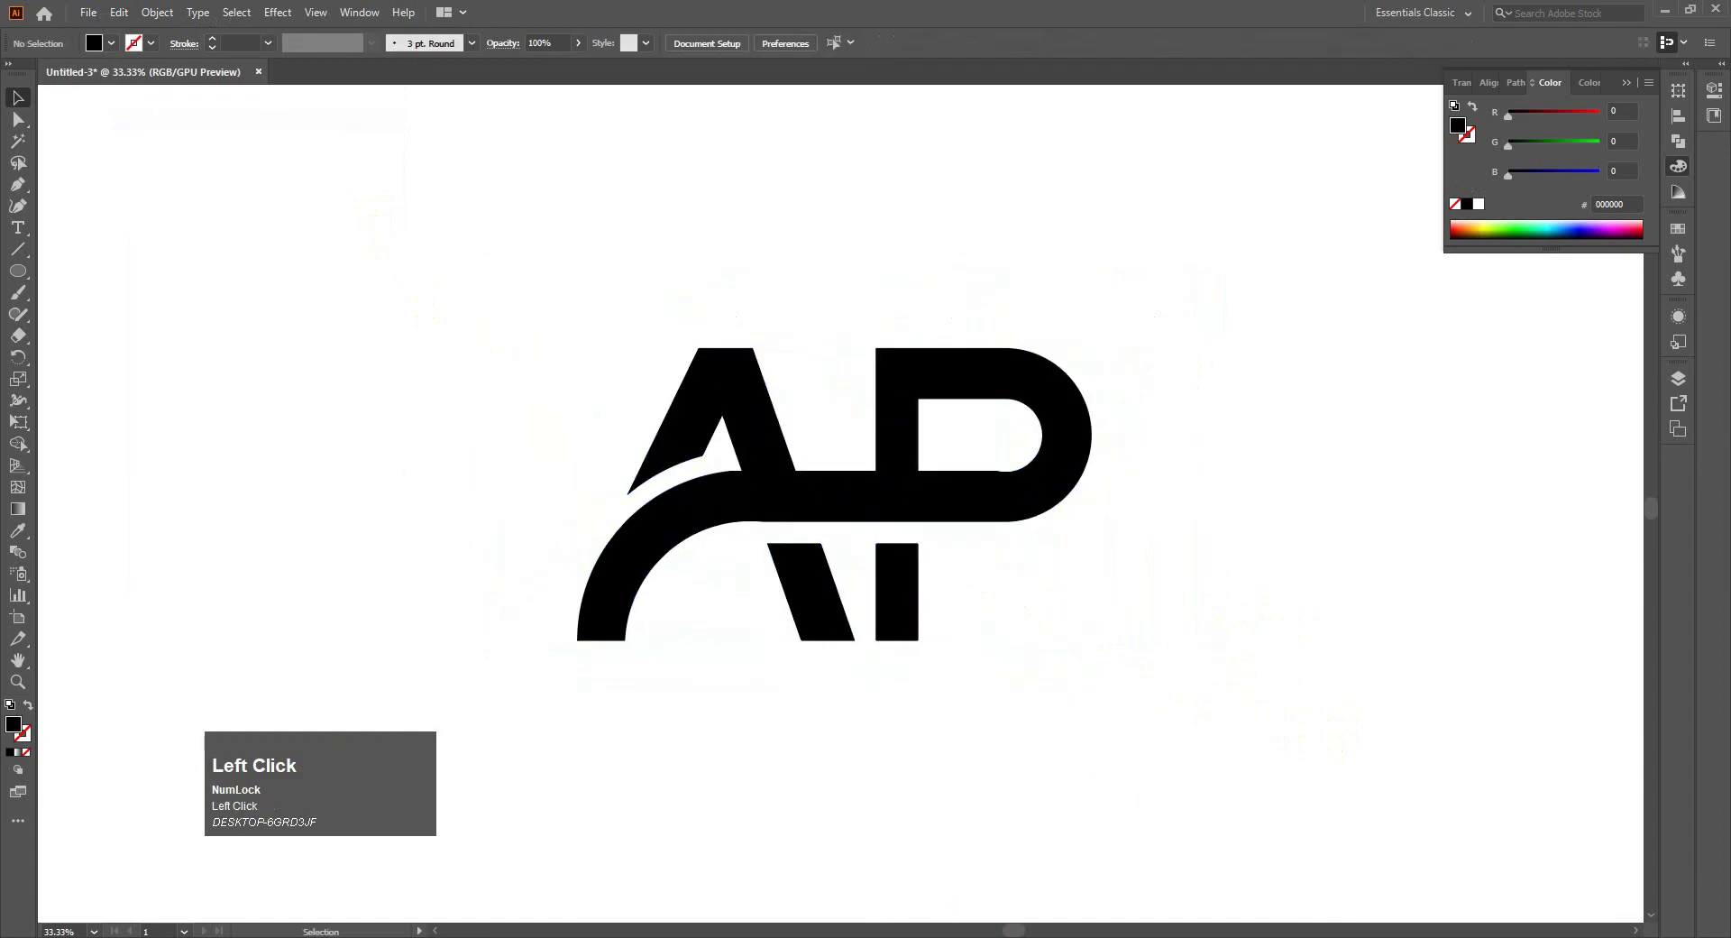